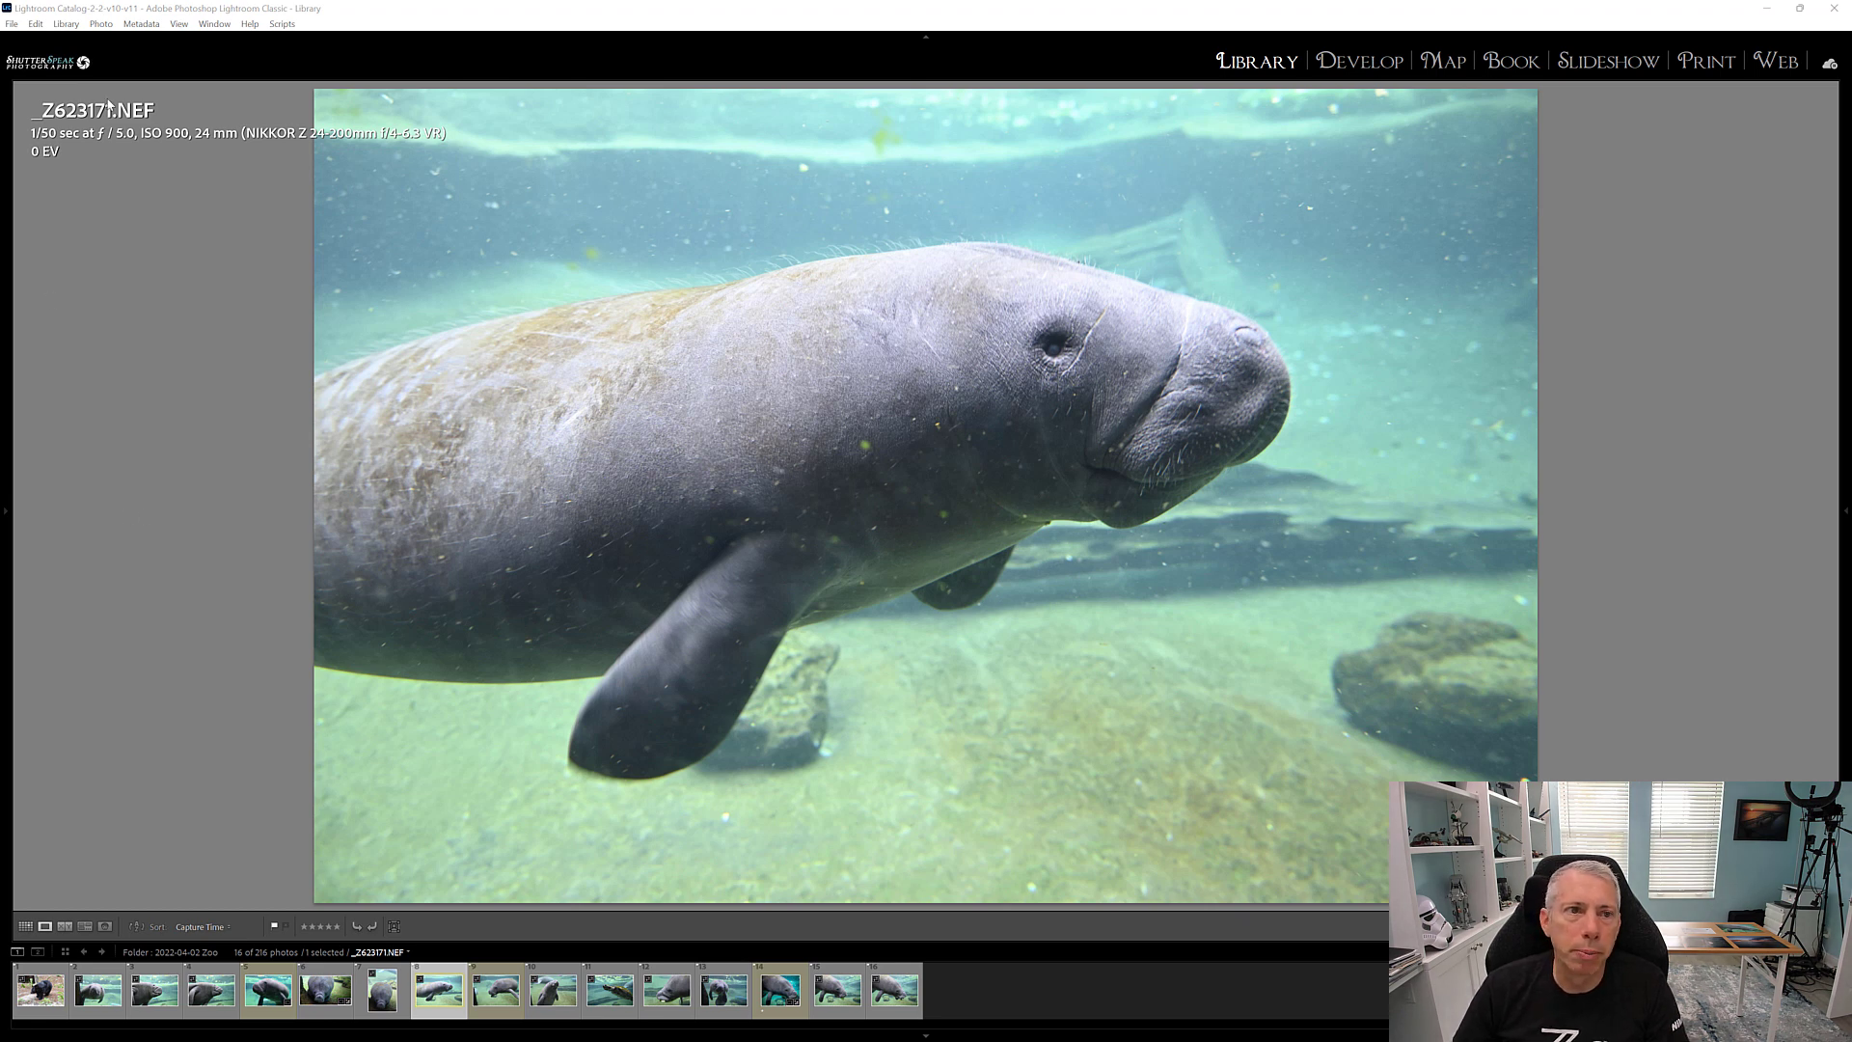
click(65, 24)
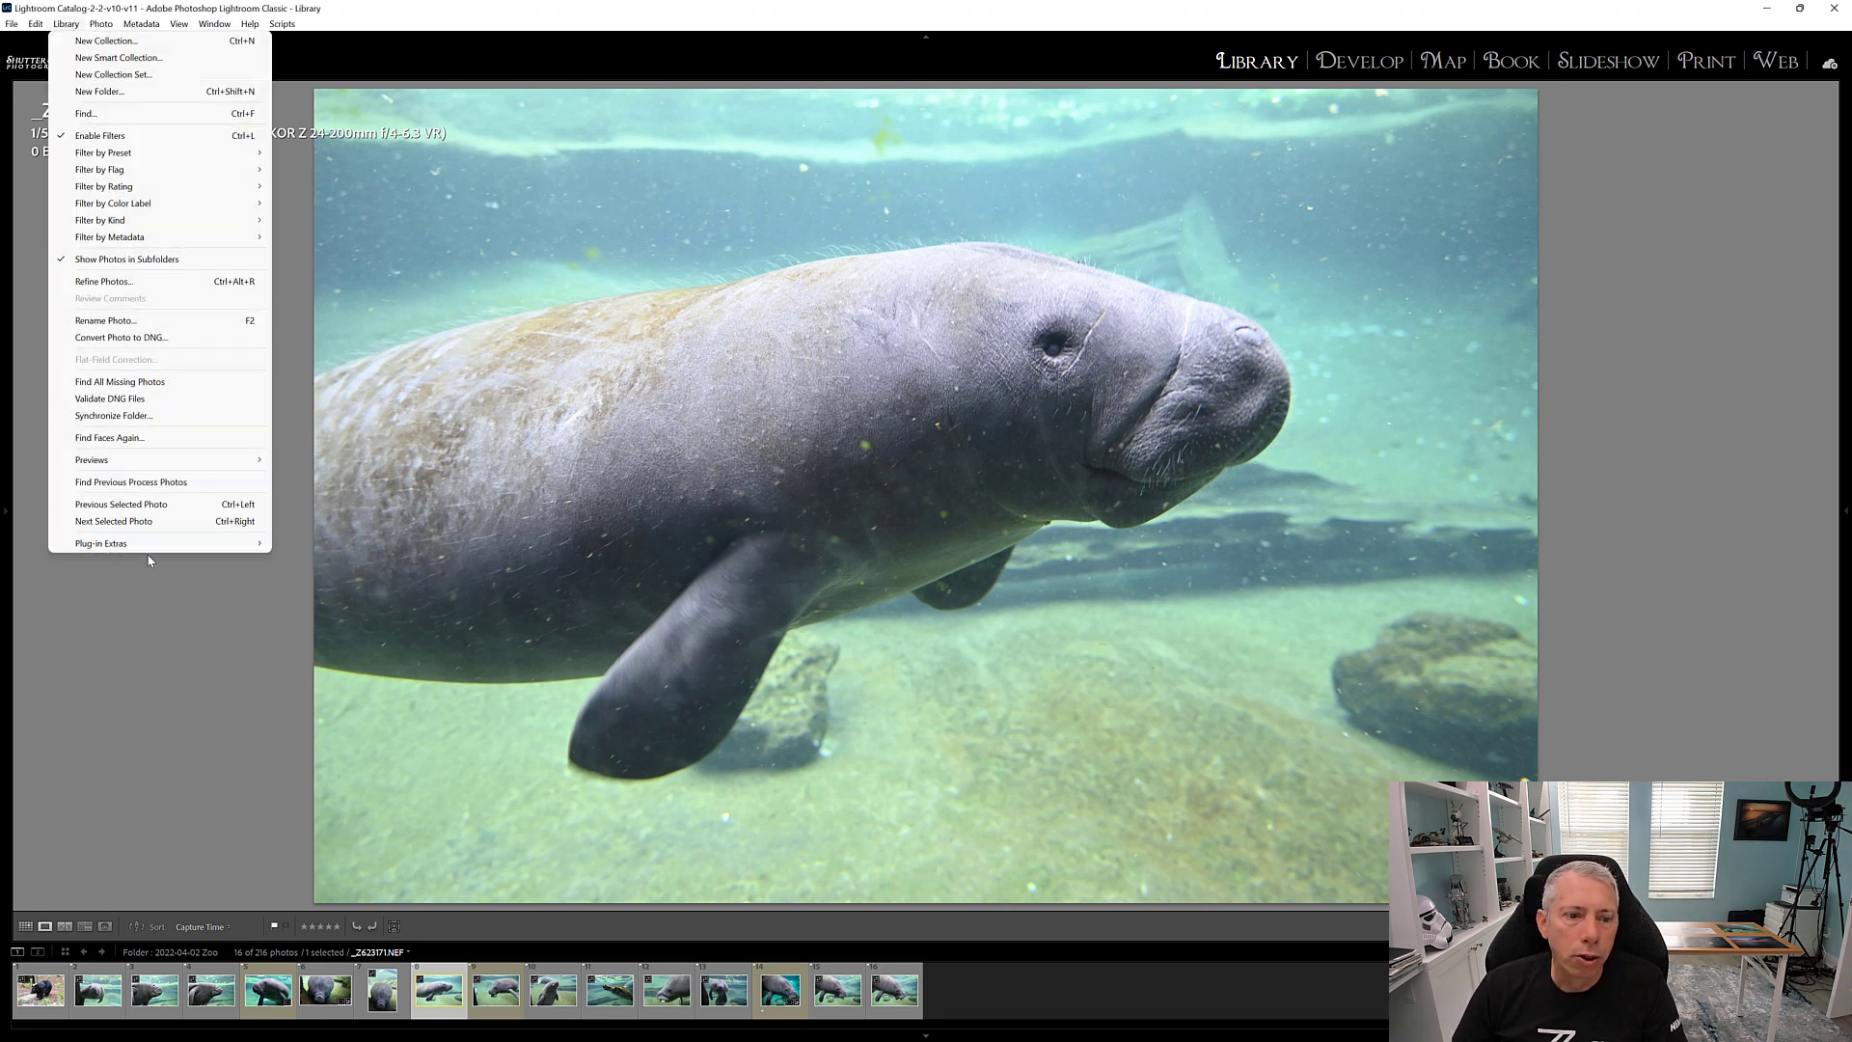
mouse_move(147, 547)
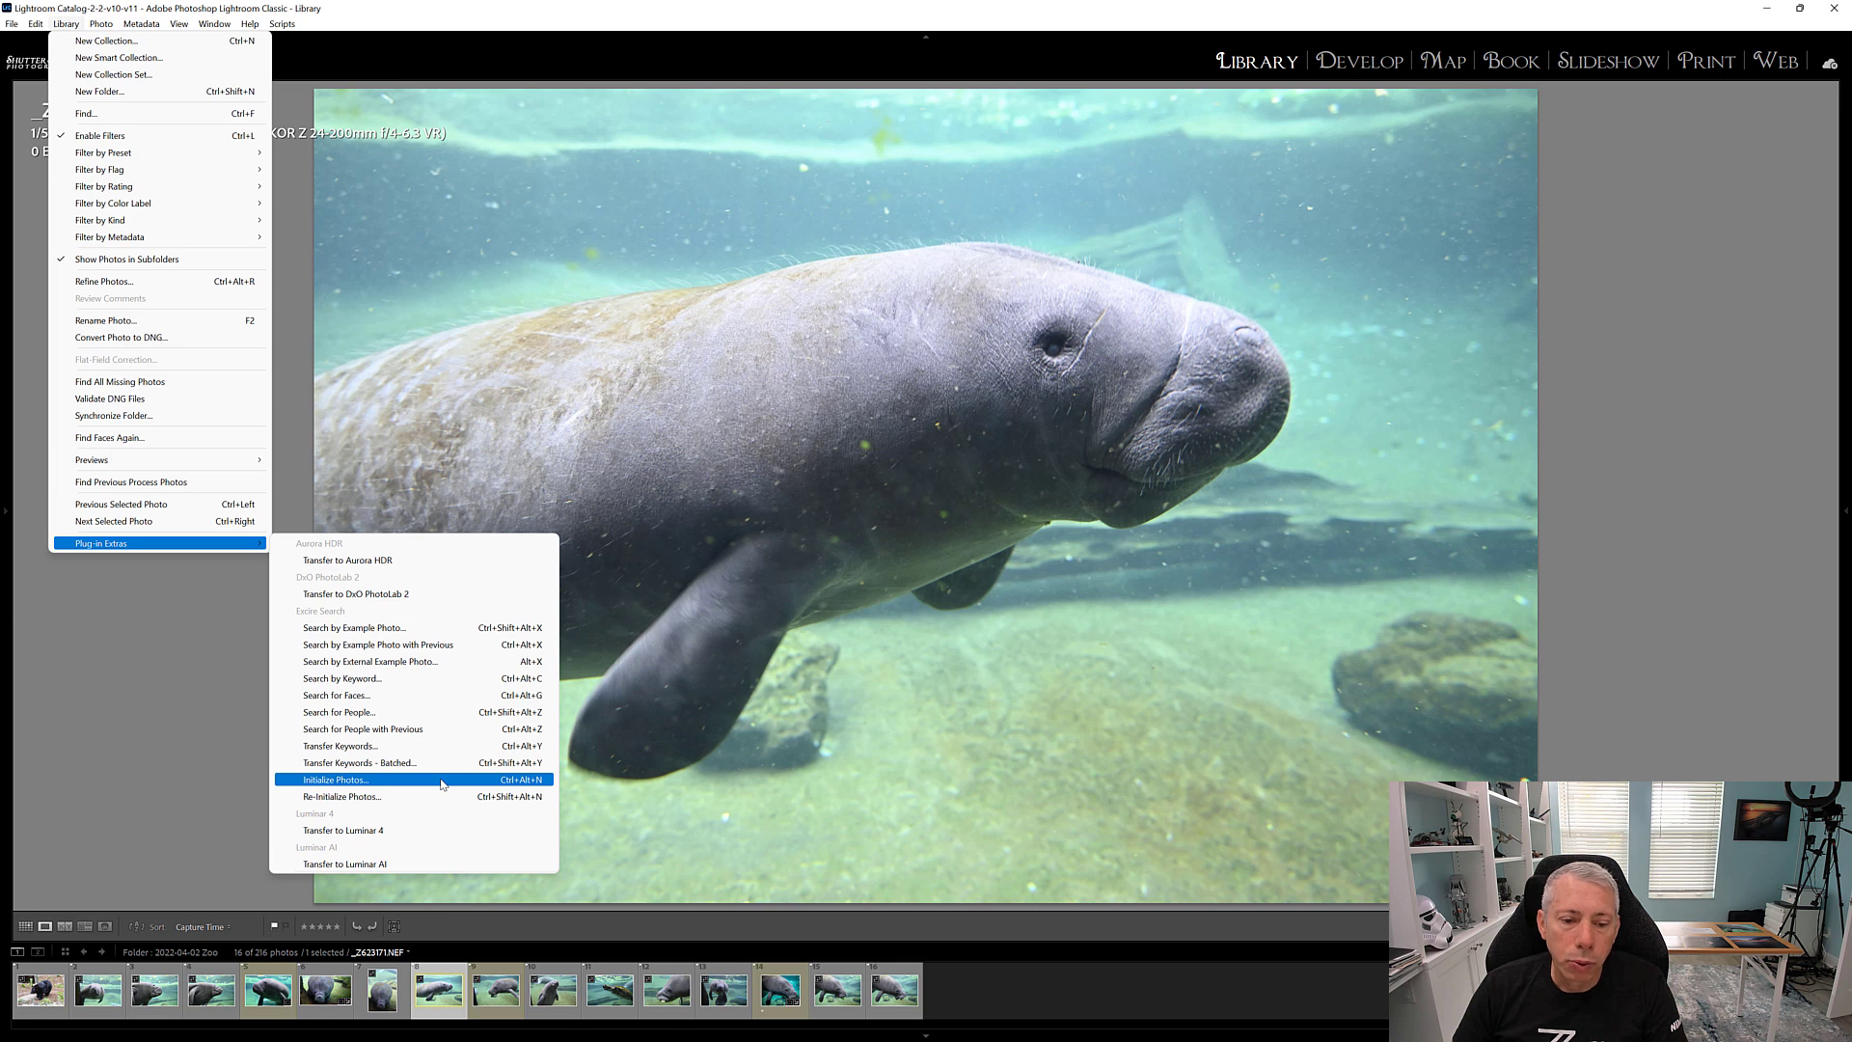
click(112, 652)
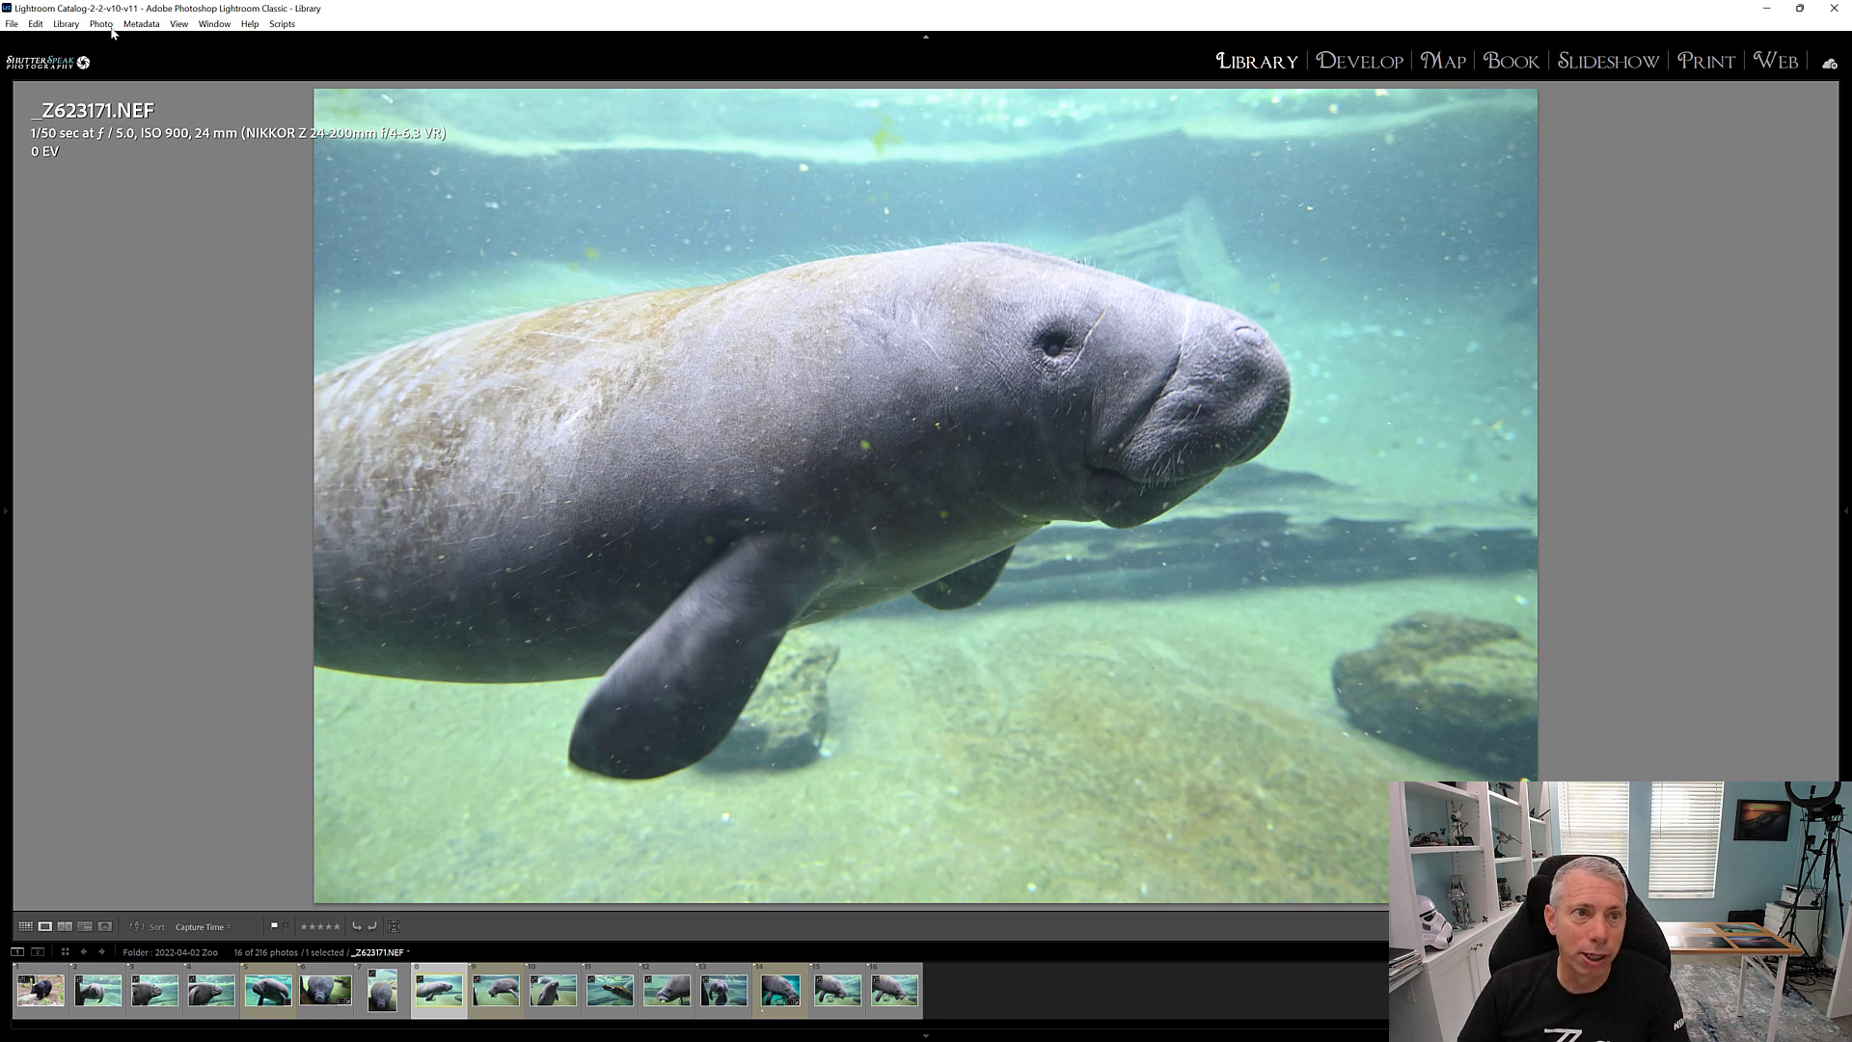
Run Search by Example Photo on the manatee shot with the limit reset and similarity slightly more restrictive.
click(64, 24)
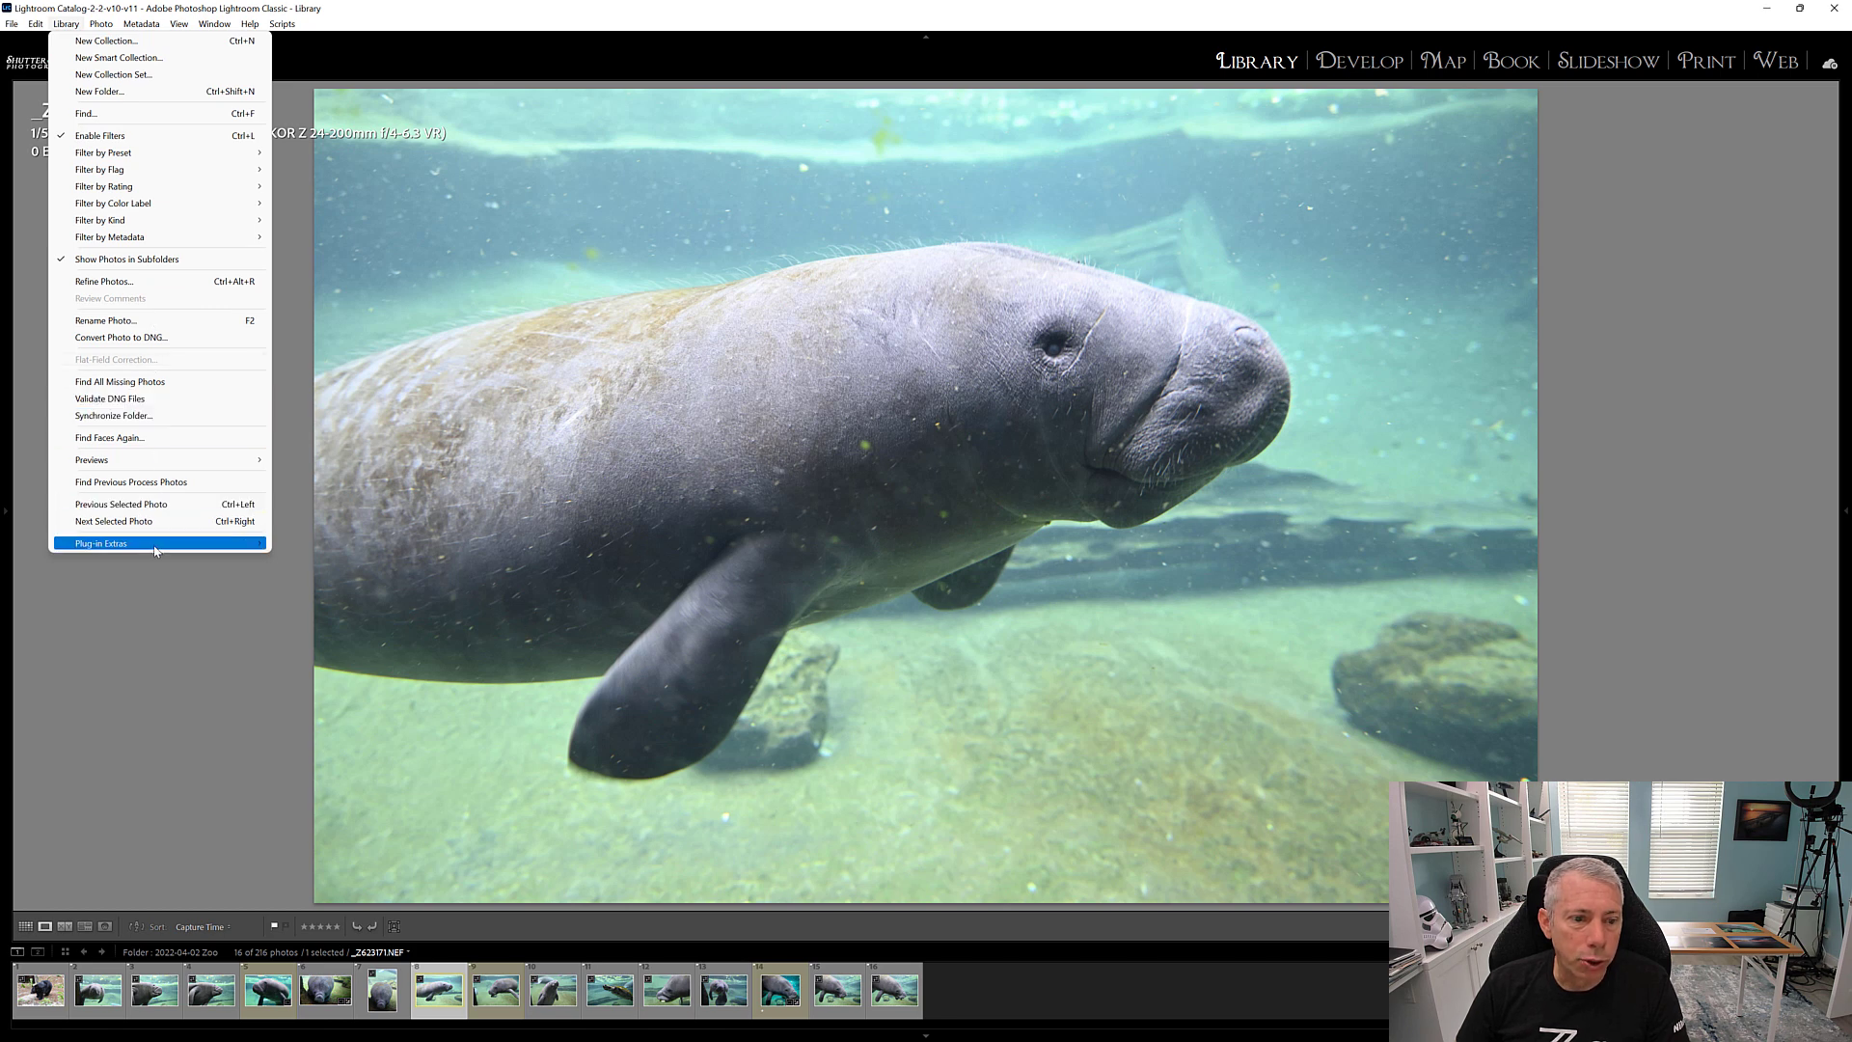
mouse_move(154, 550)
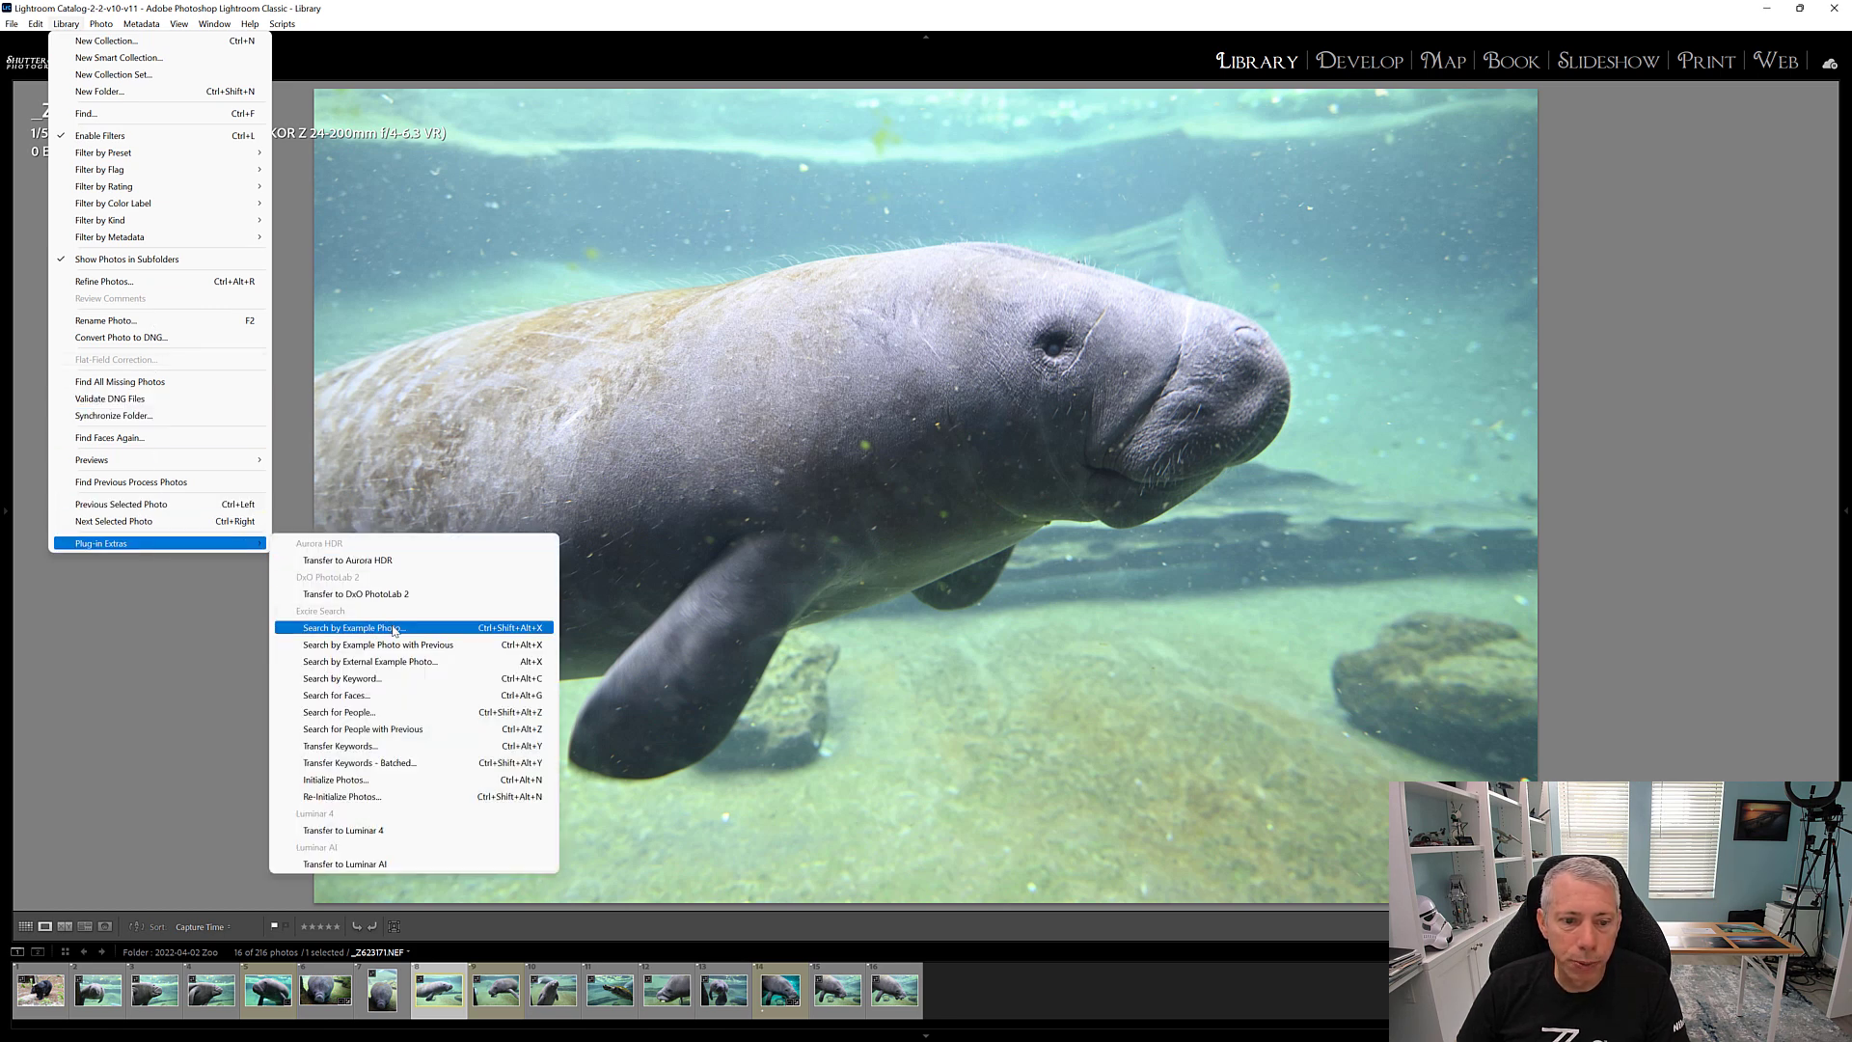
click(434, 633)
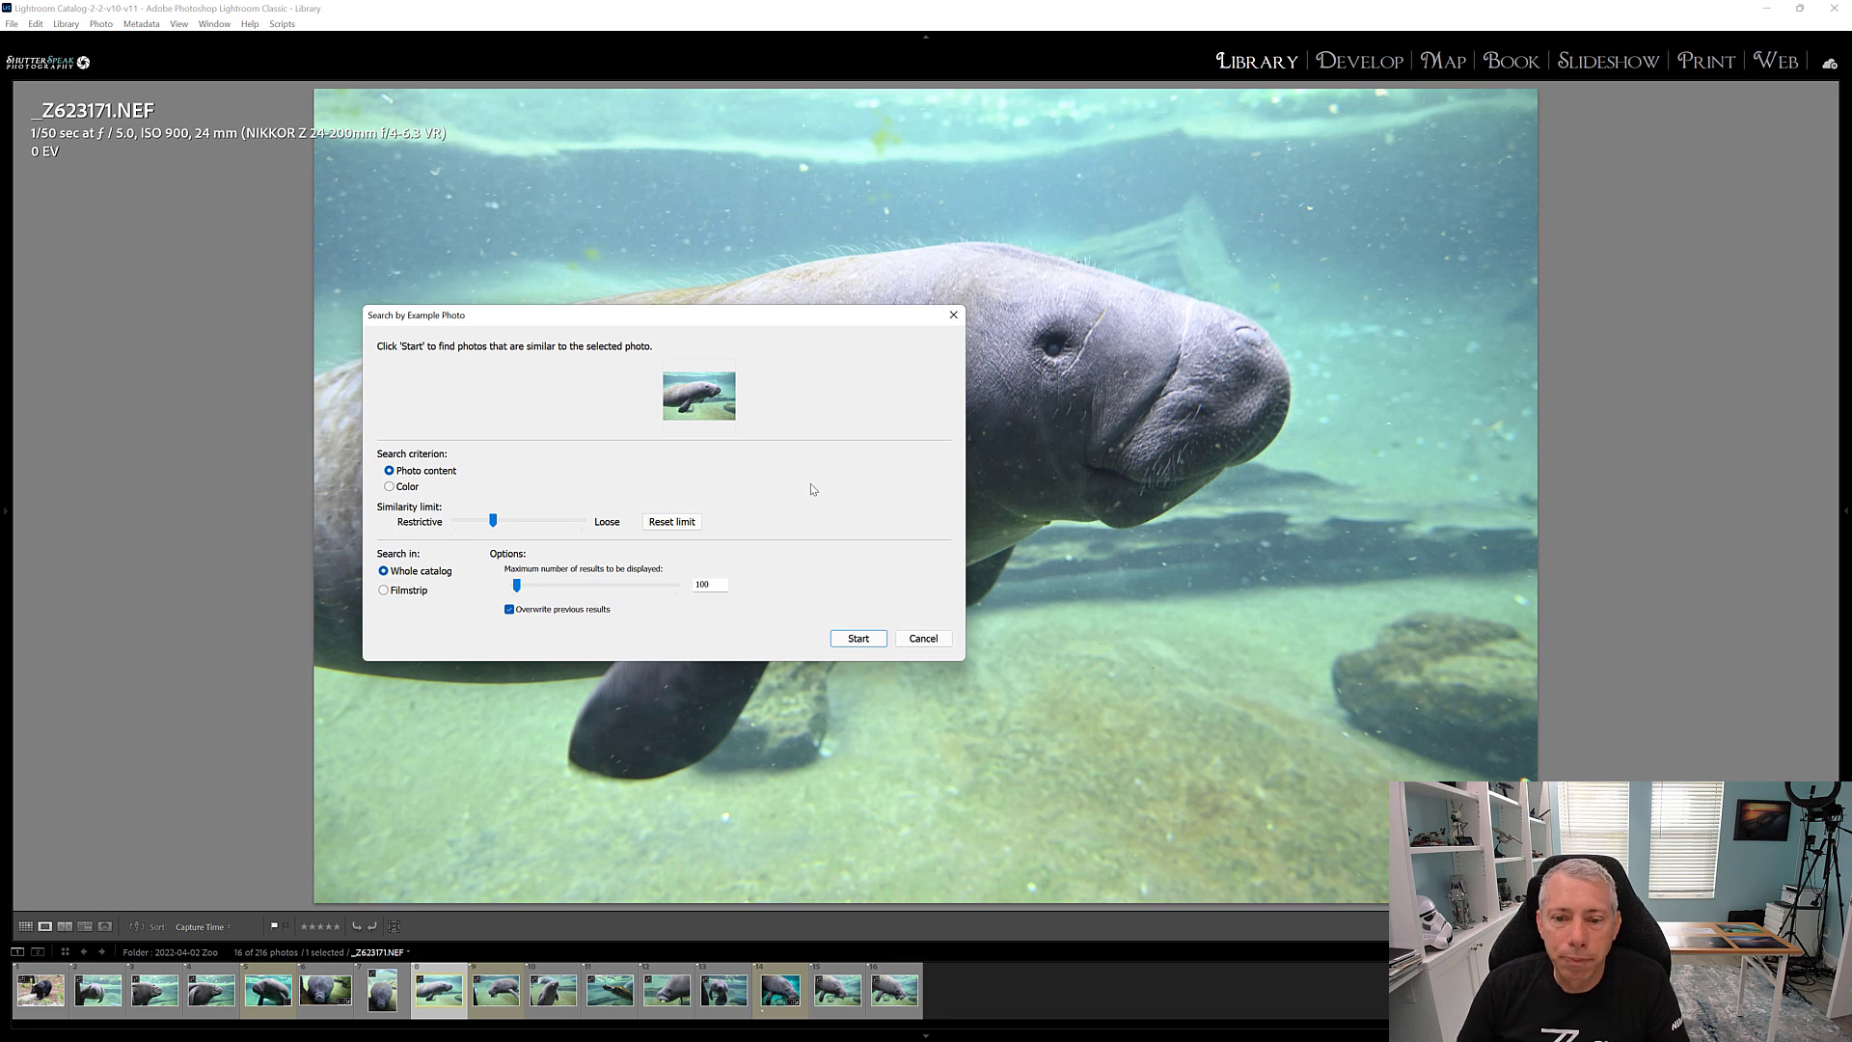
click(674, 522)
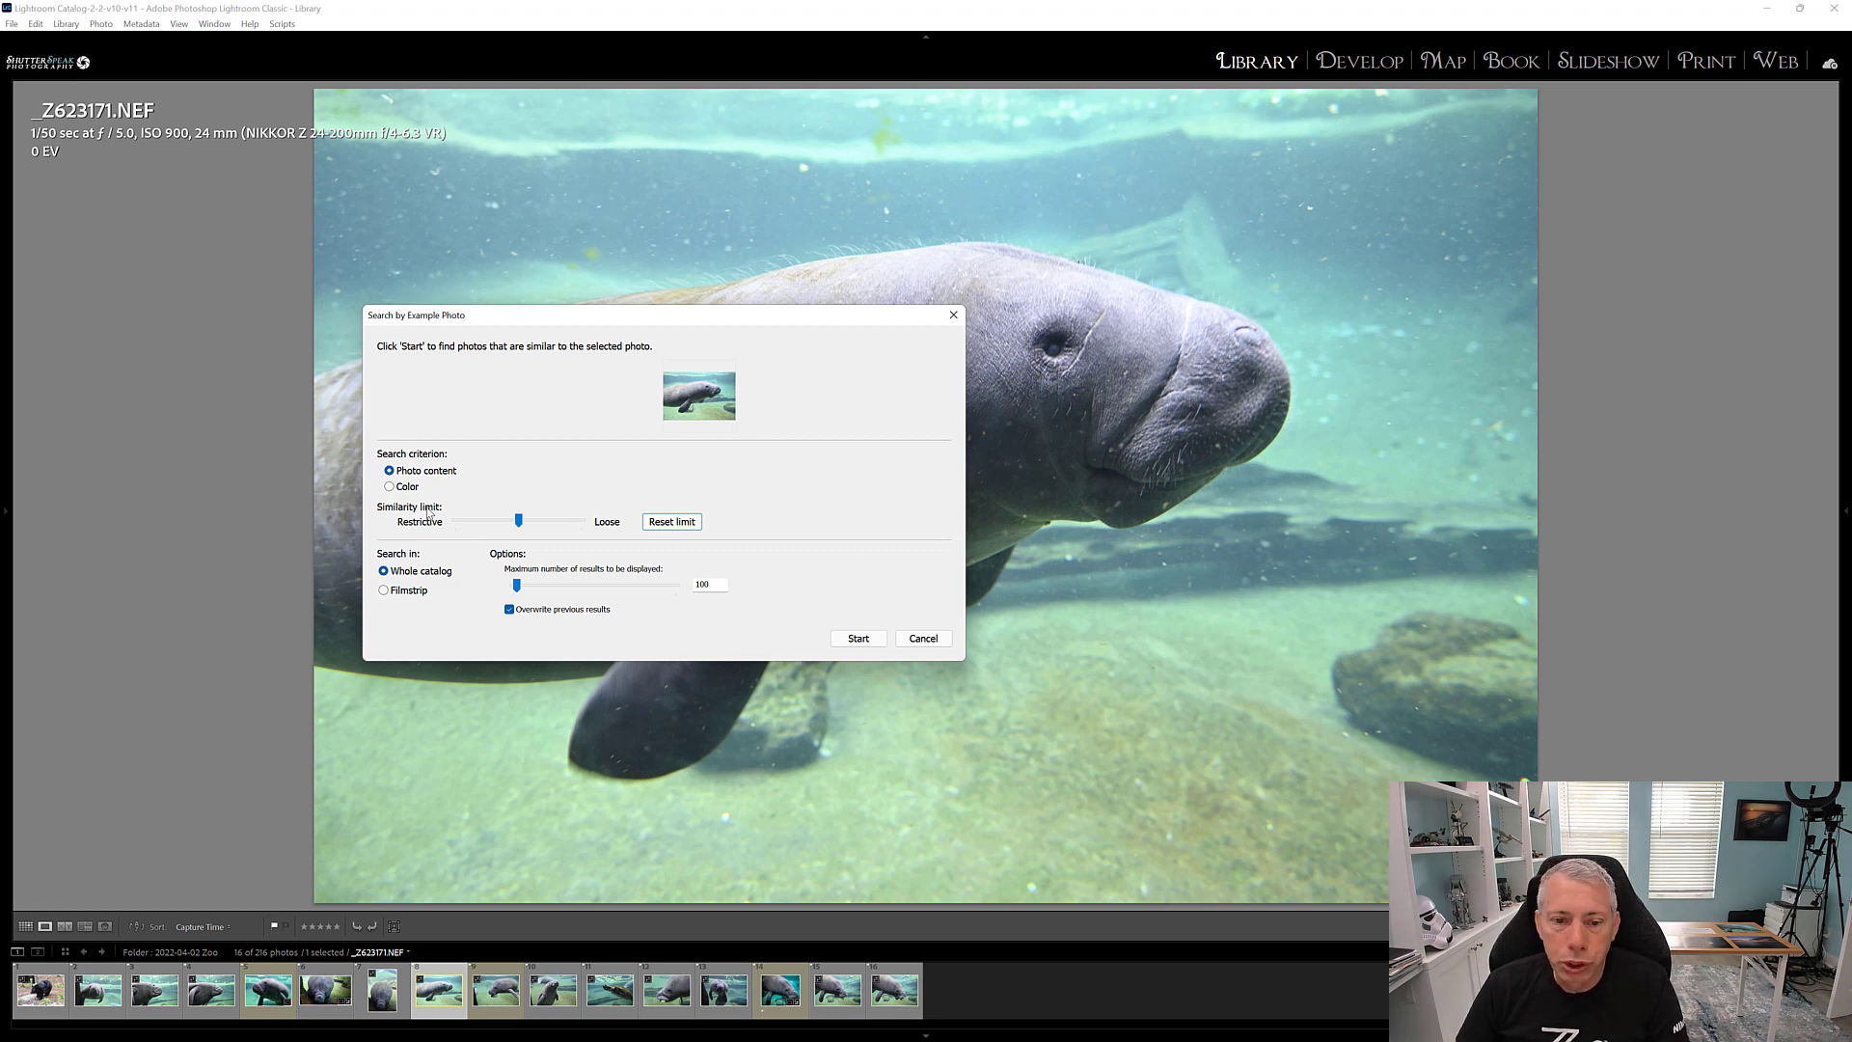
drag(519, 525, 499, 528)
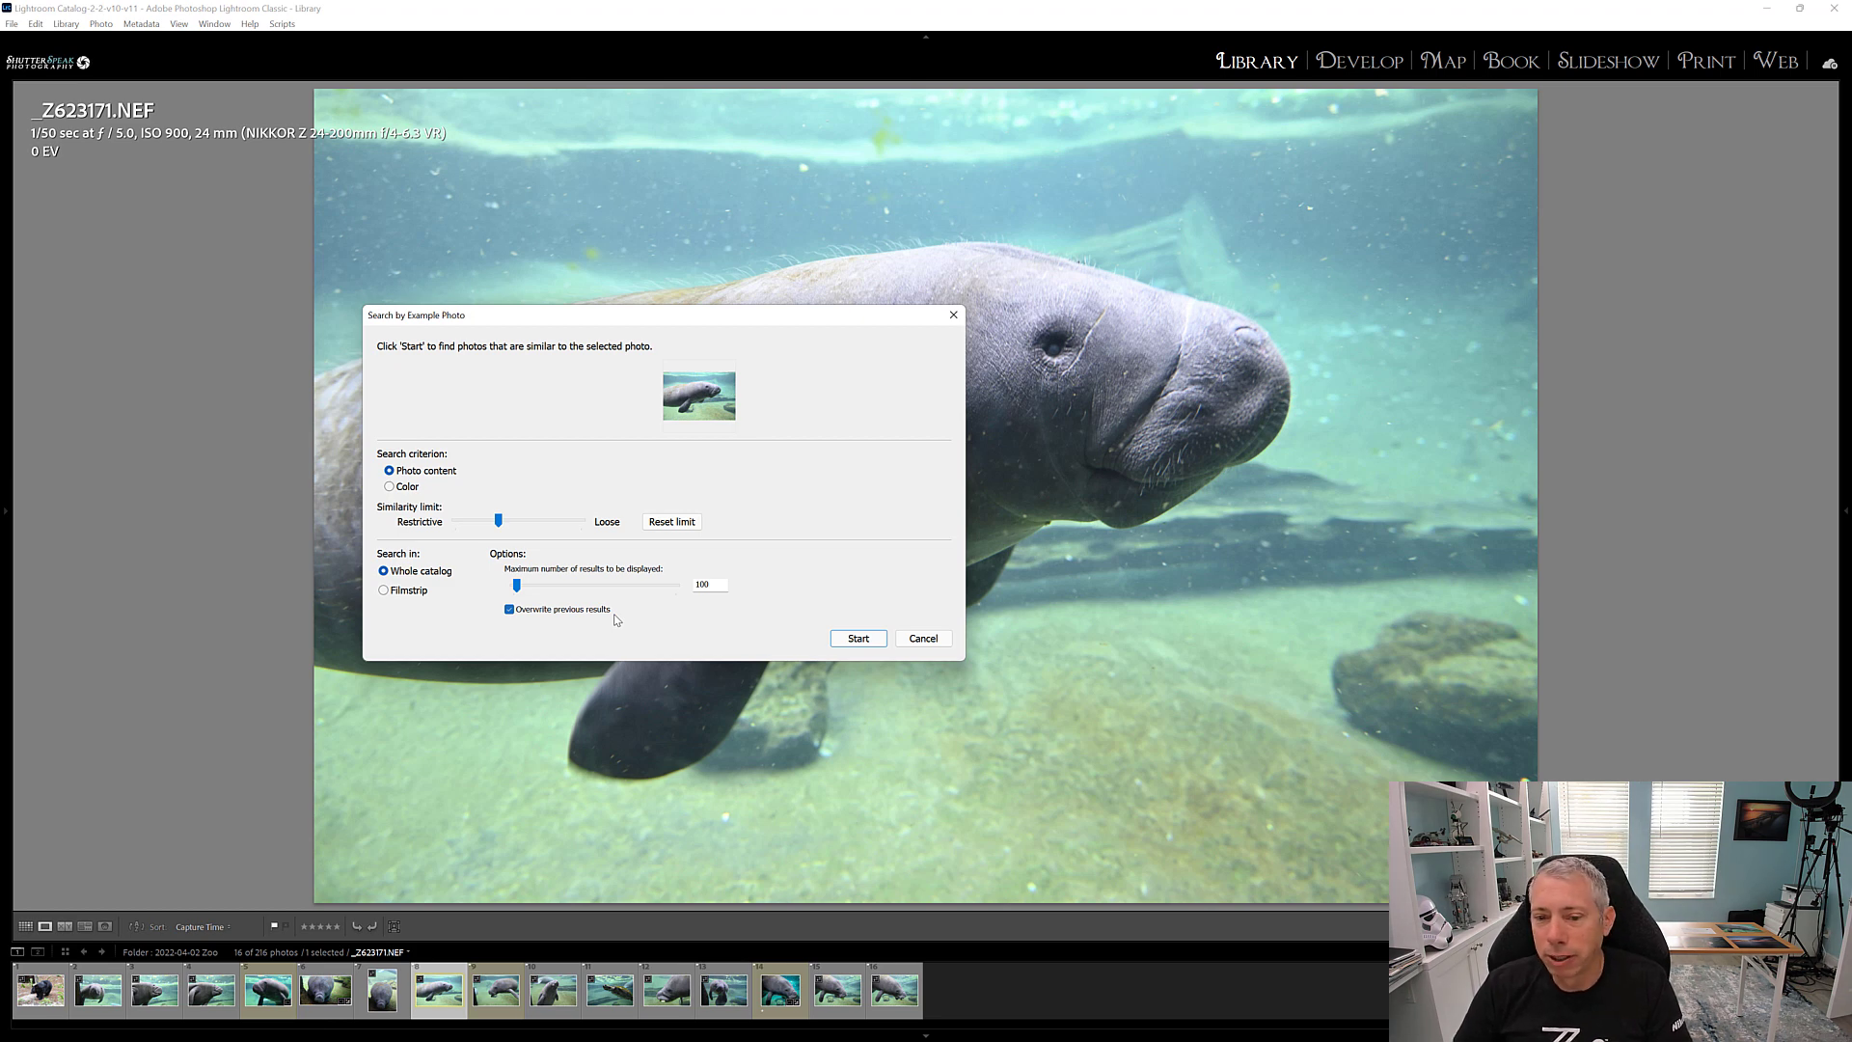
click(855, 639)
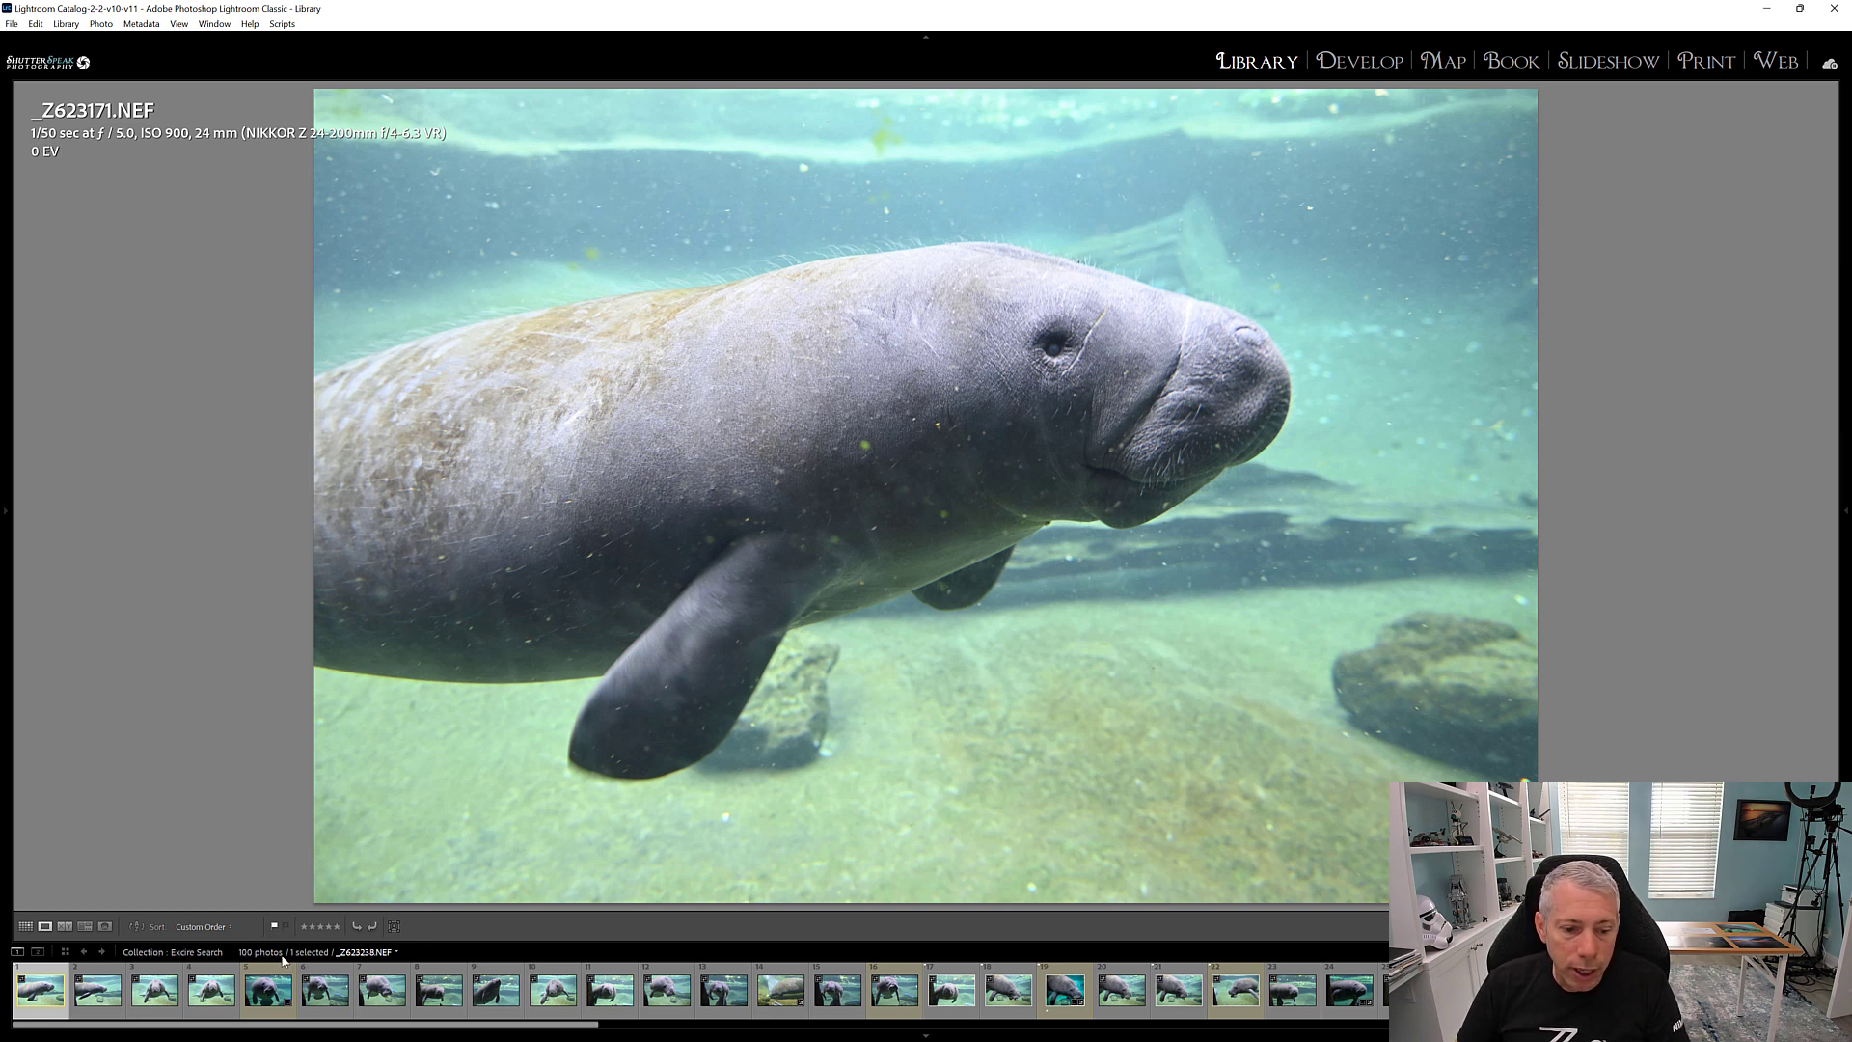
click(25, 926)
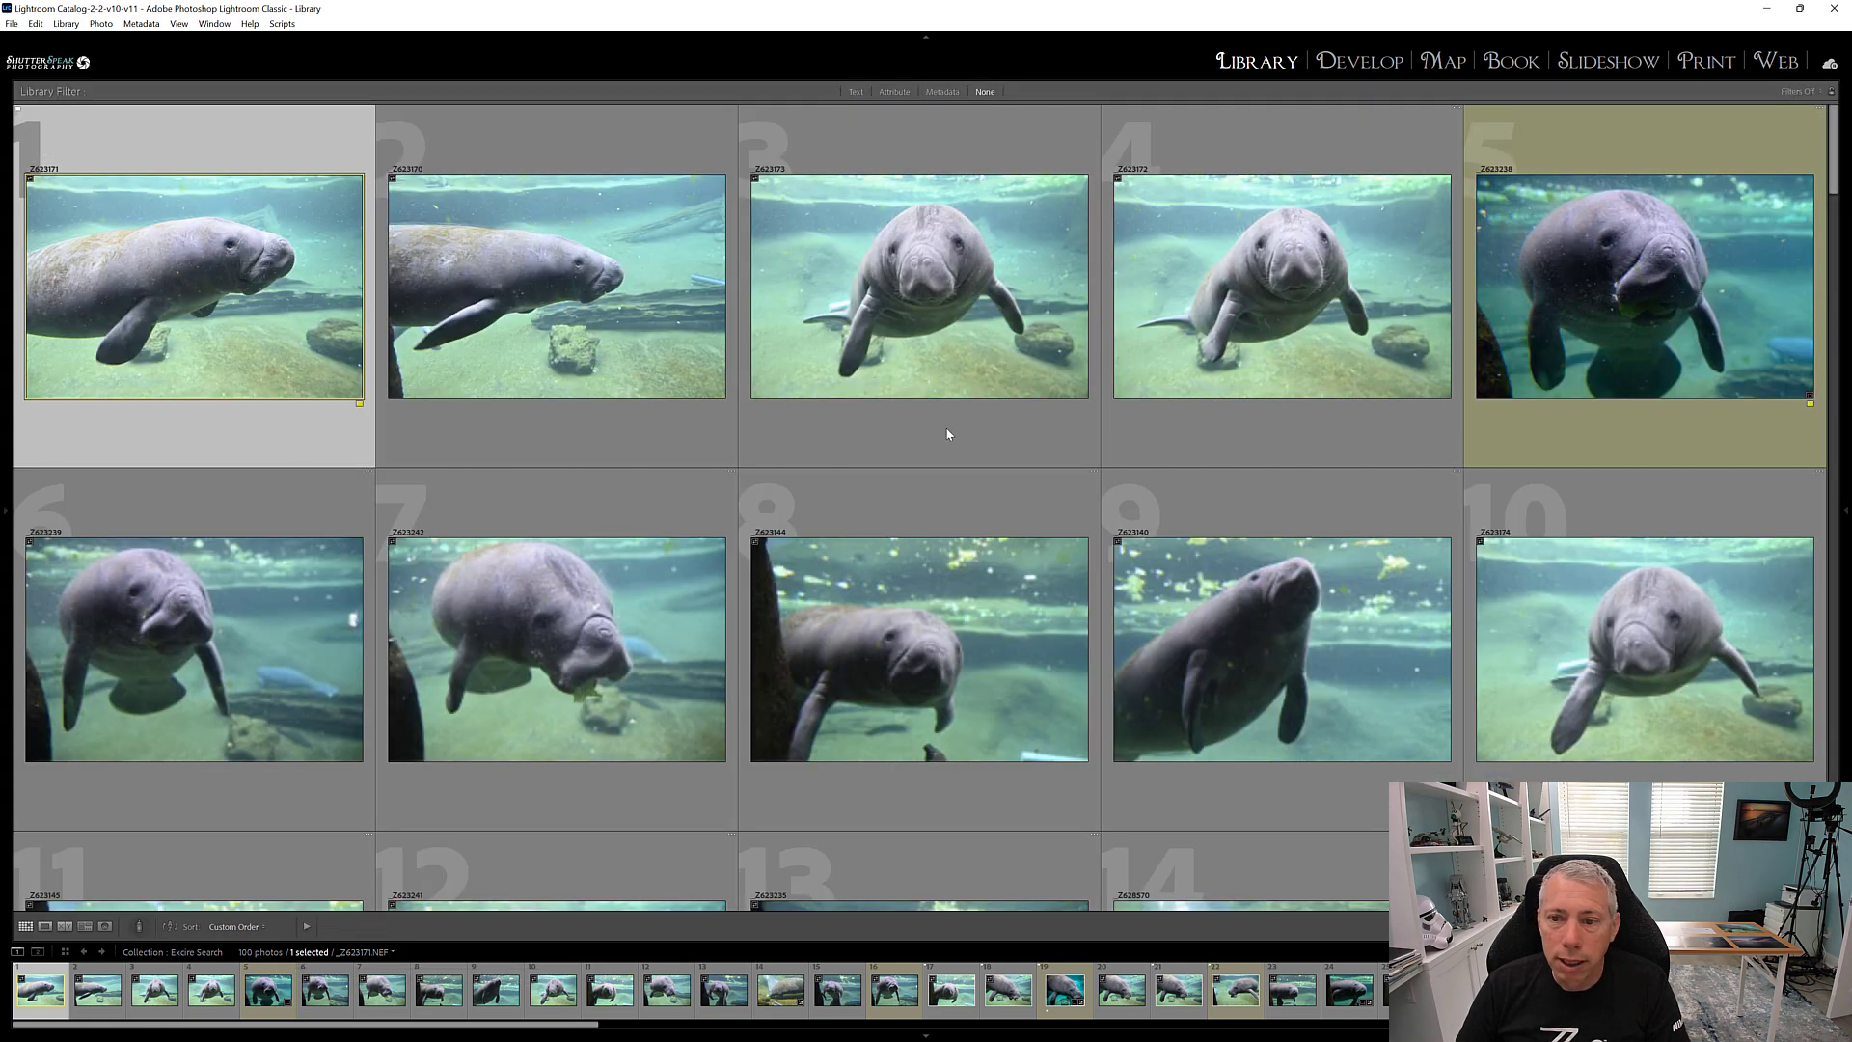
scroll(1206, 464, down, 3)
scroll(1206, 463, down, 3)
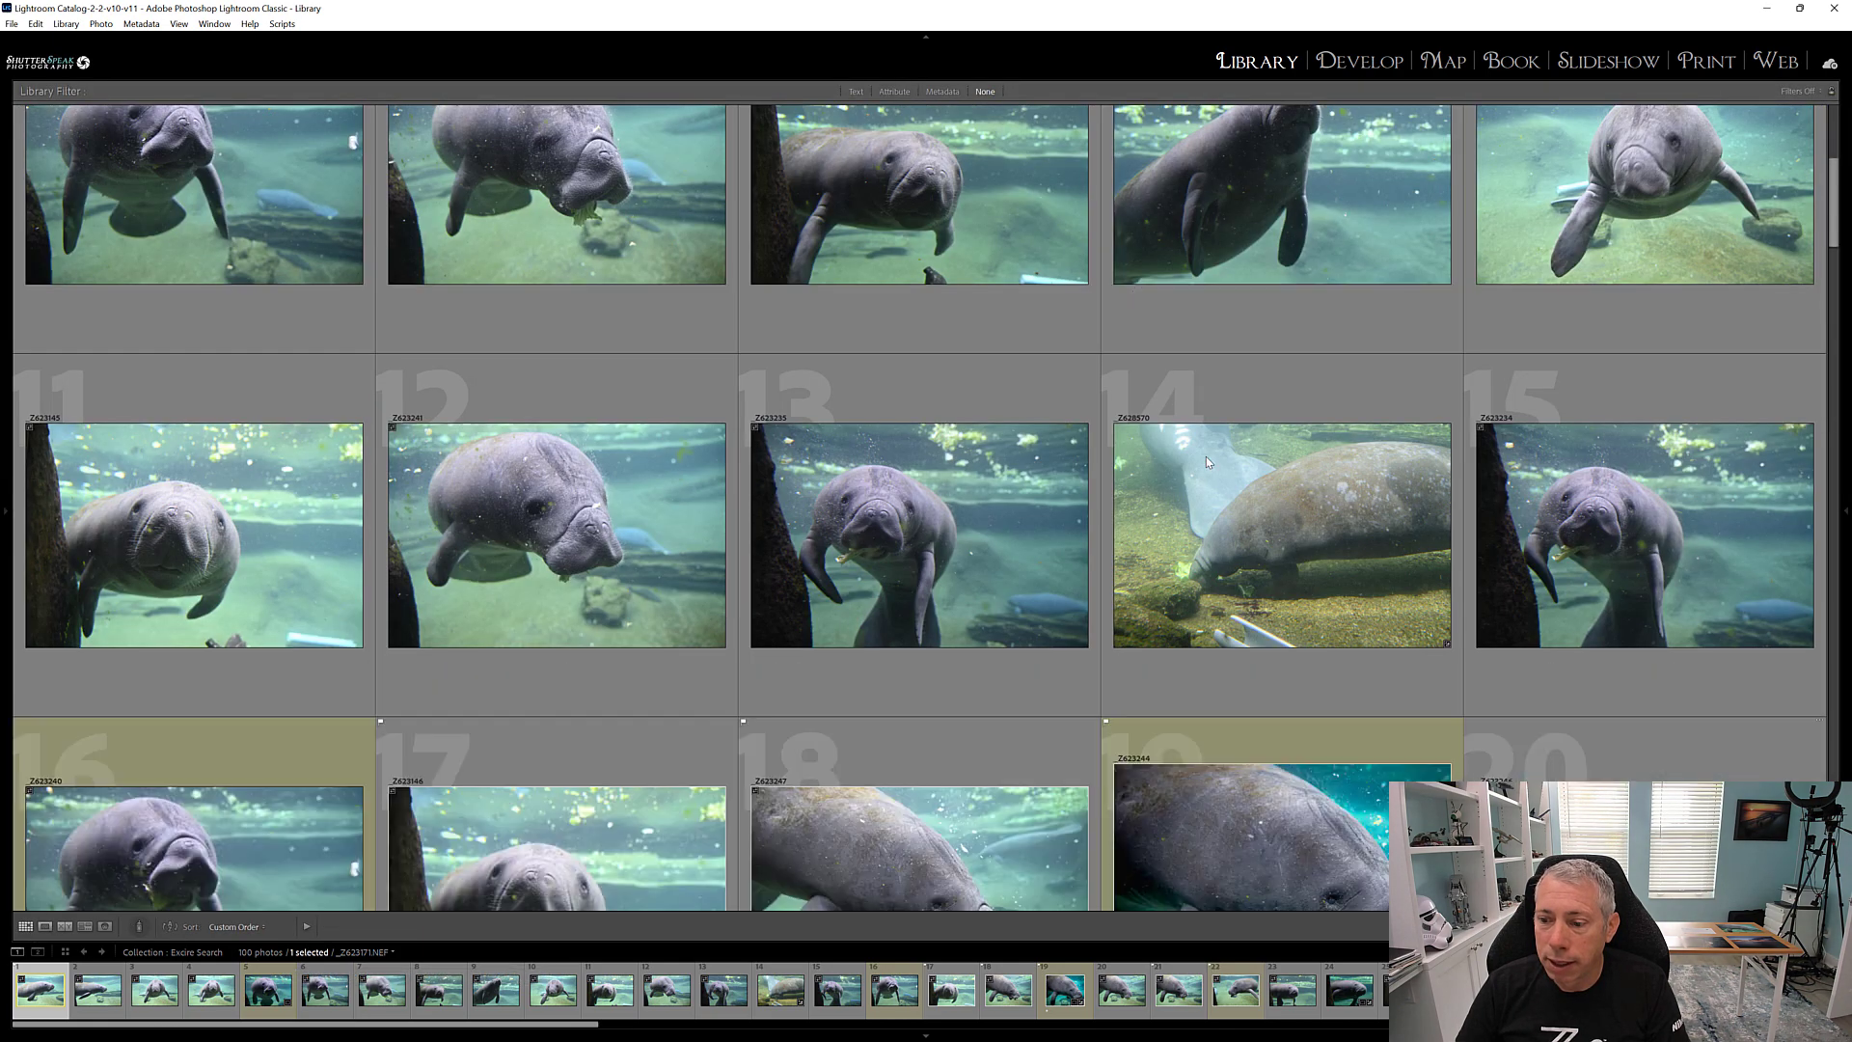
scroll(1206, 462, down, 3)
scroll(1206, 462, down, 6)
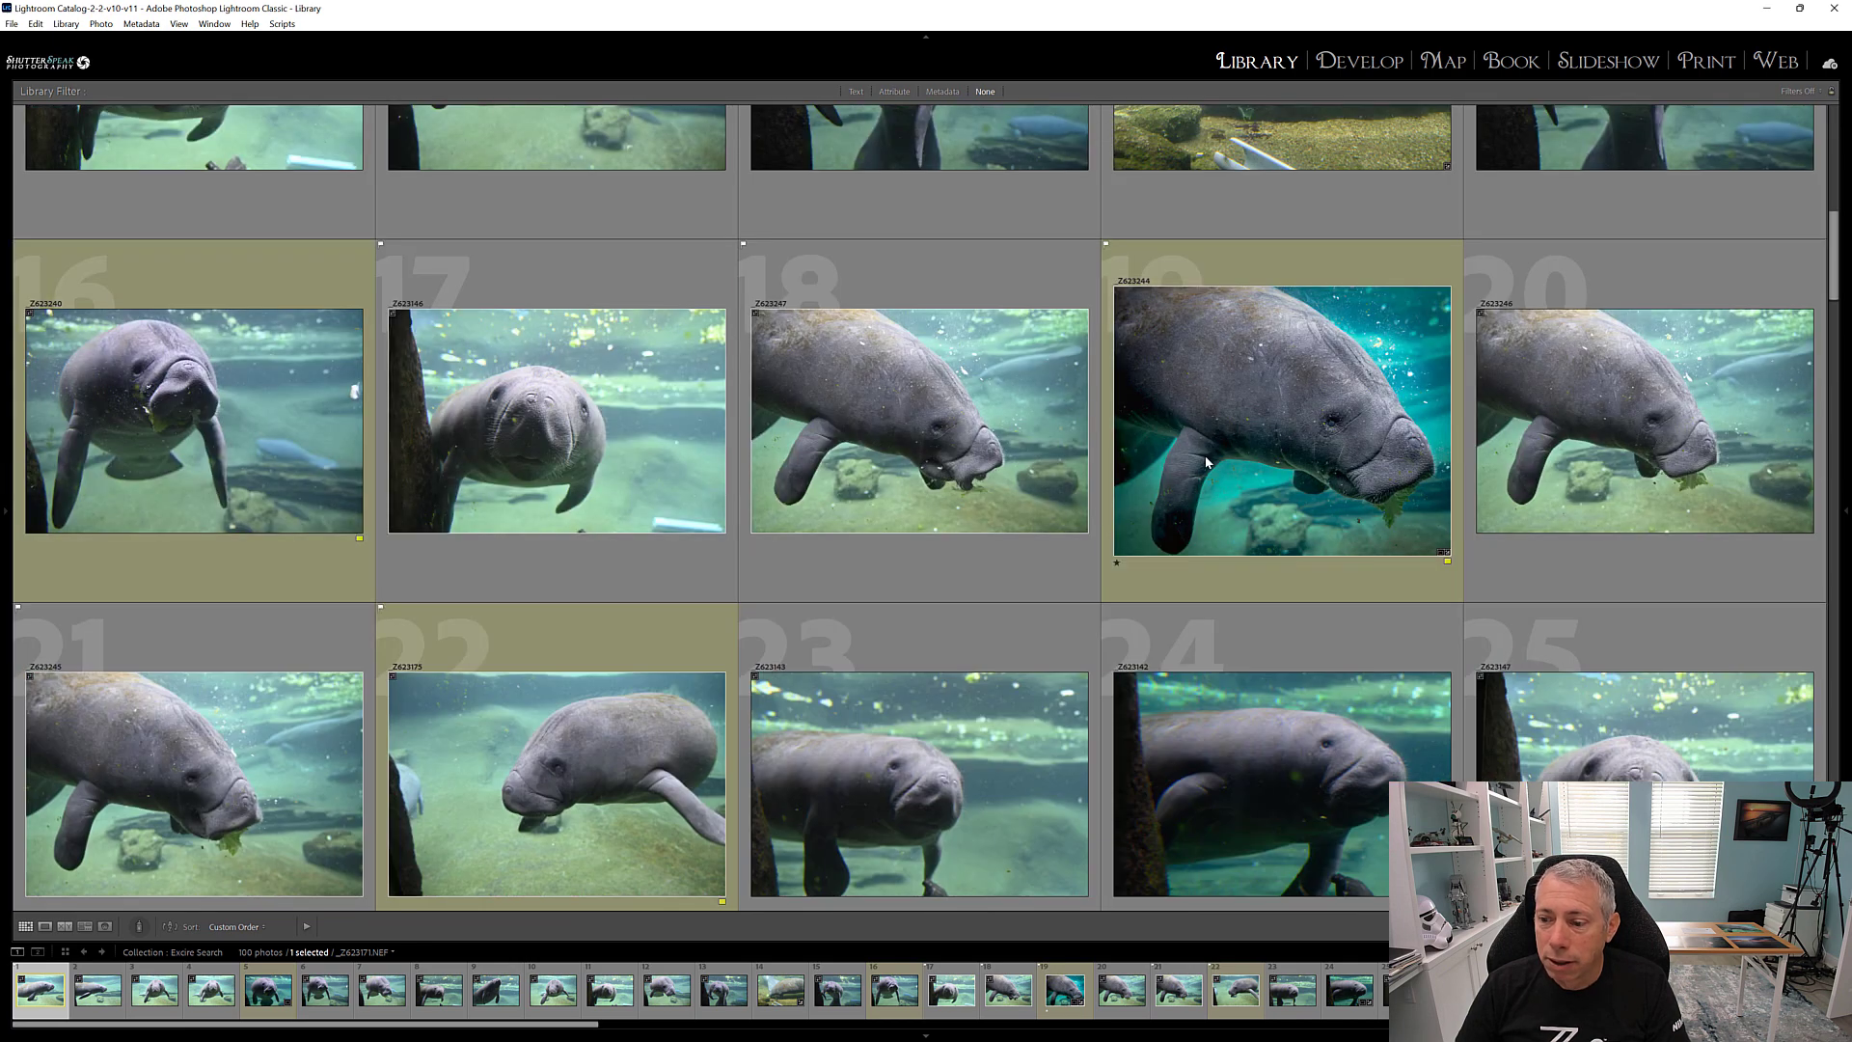
scroll(1206, 462, down, 6)
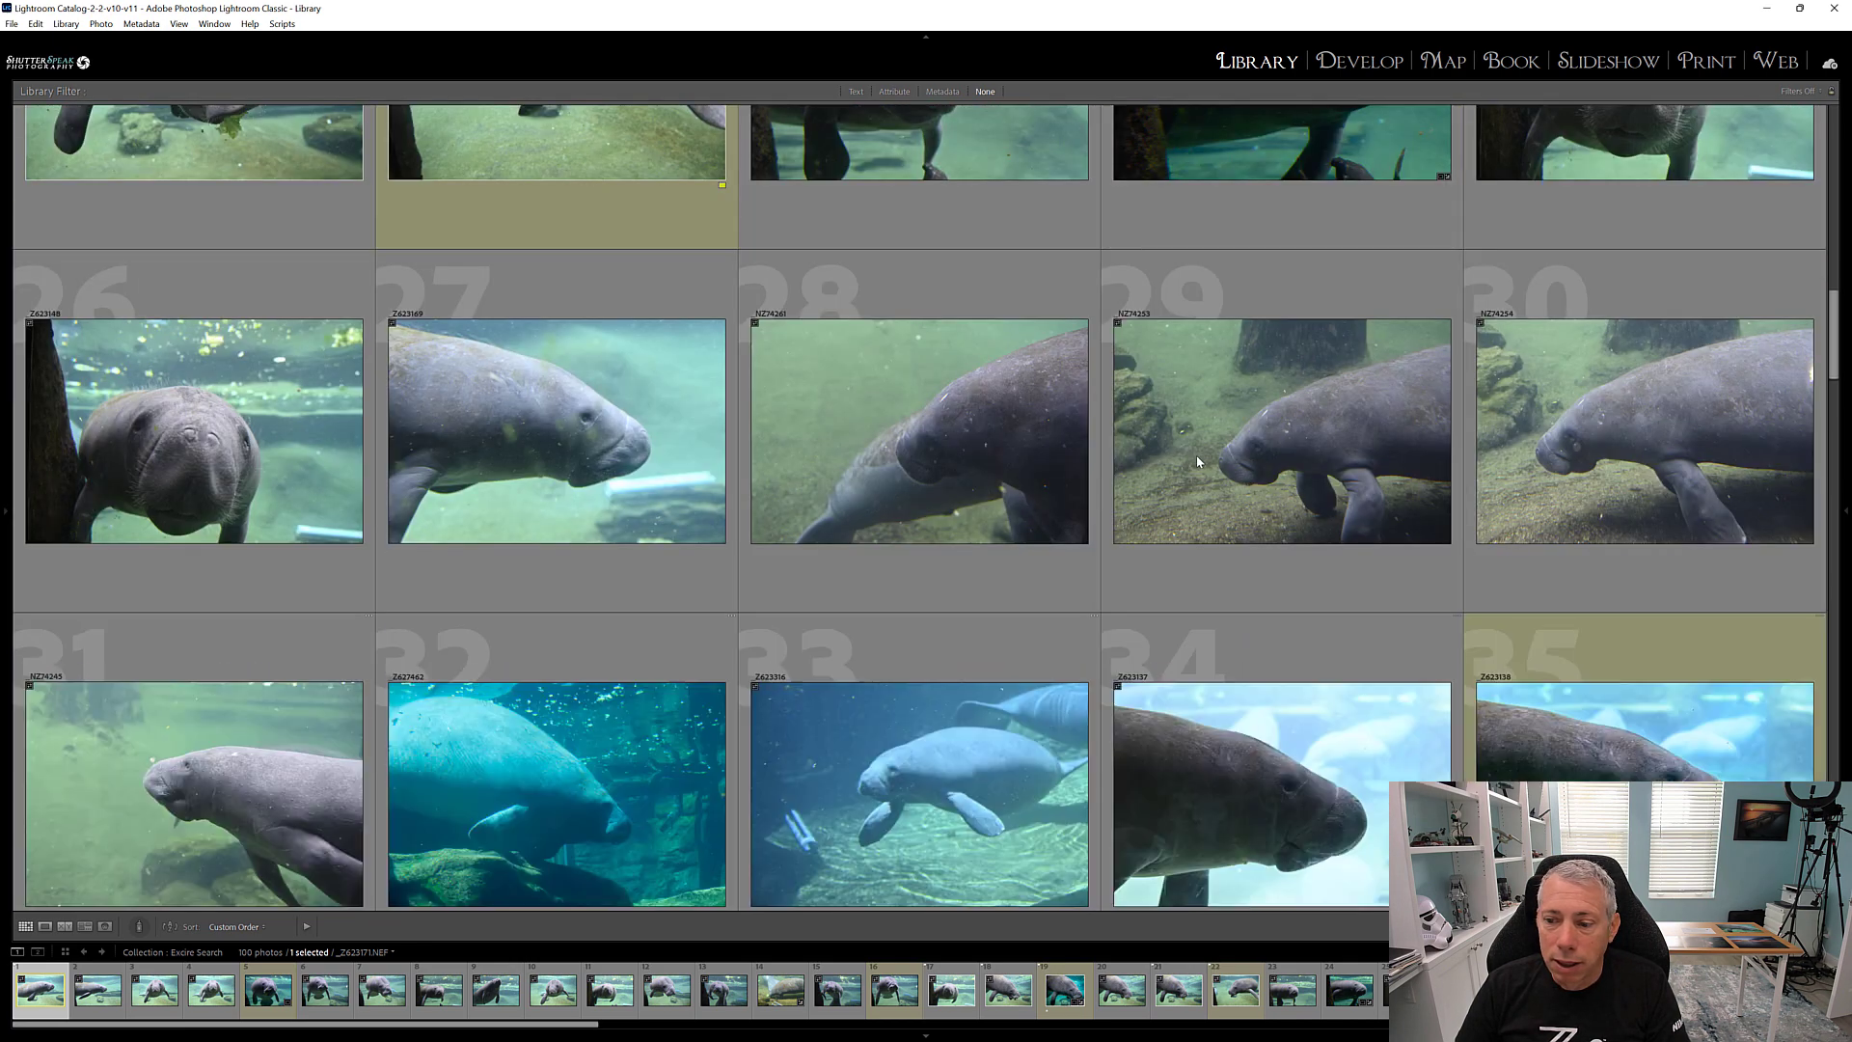
scroll(1198, 460, down, 3)
scroll(1199, 460, down, 6)
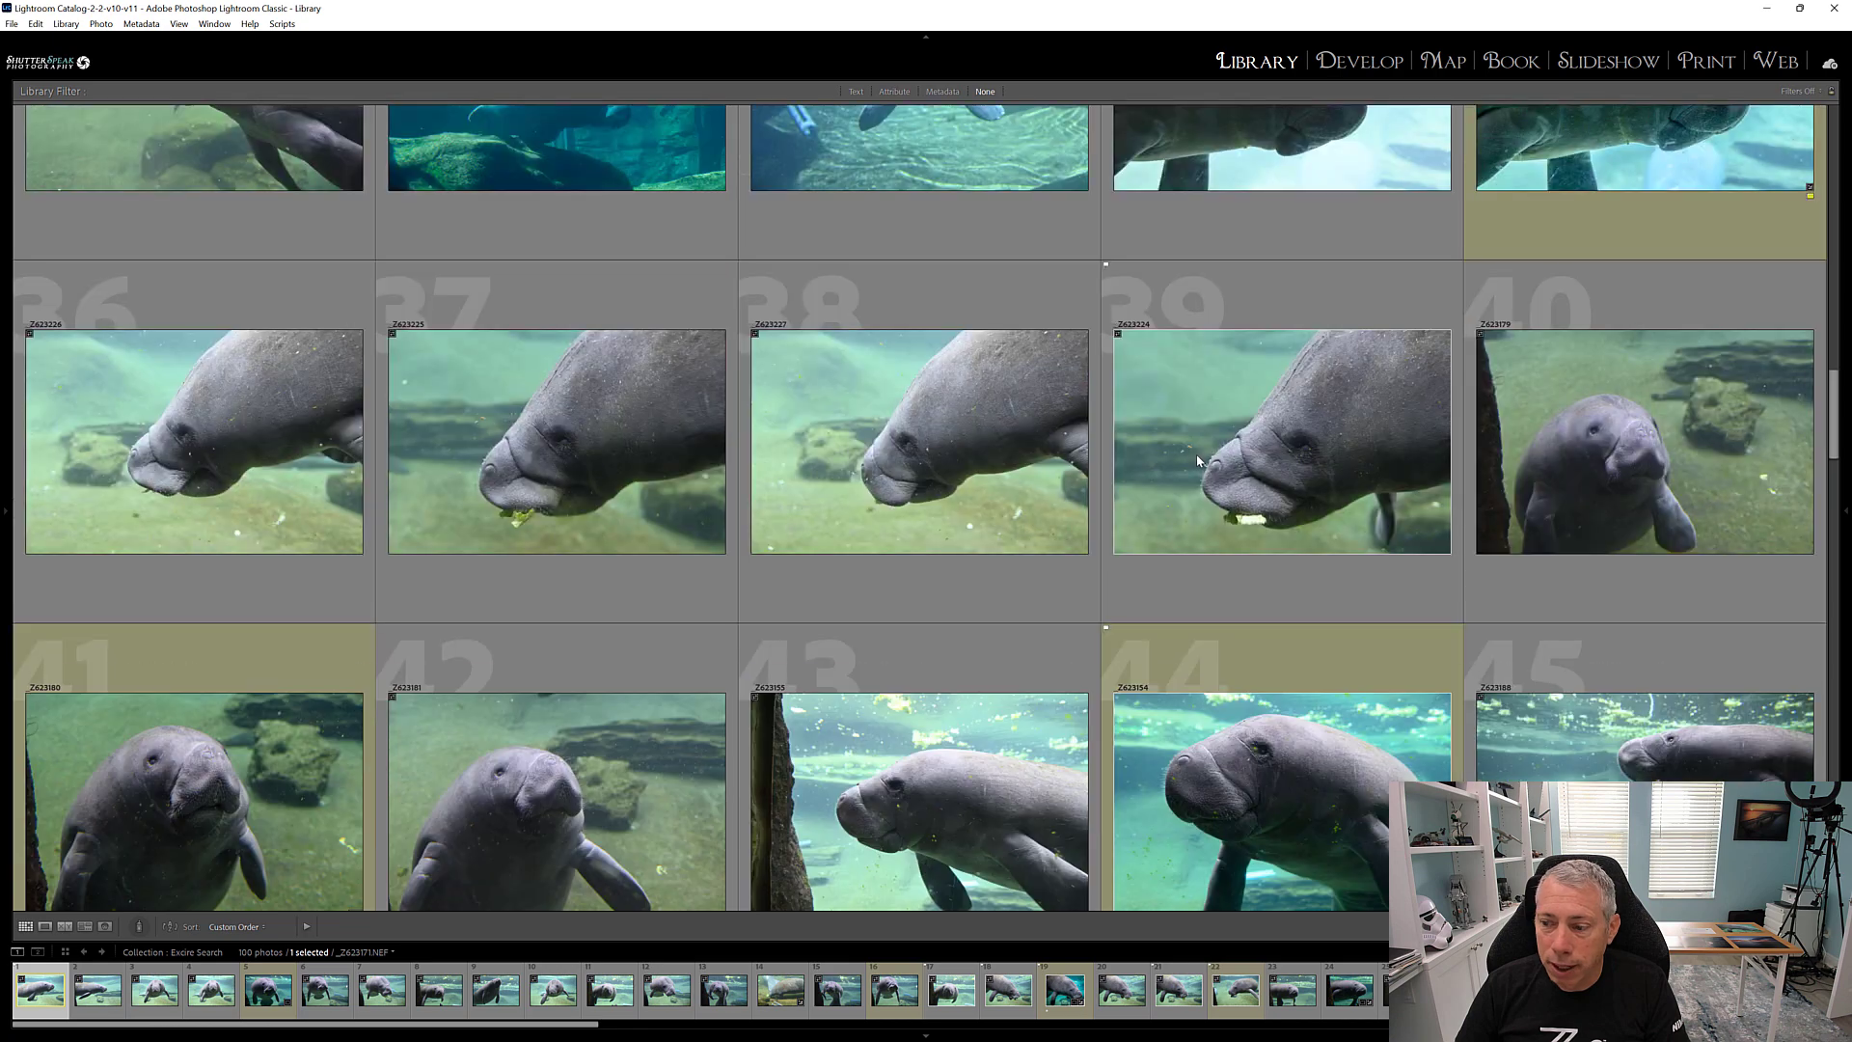
scroll(1198, 462, down, 5)
scroll(1191, 461, down, 5)
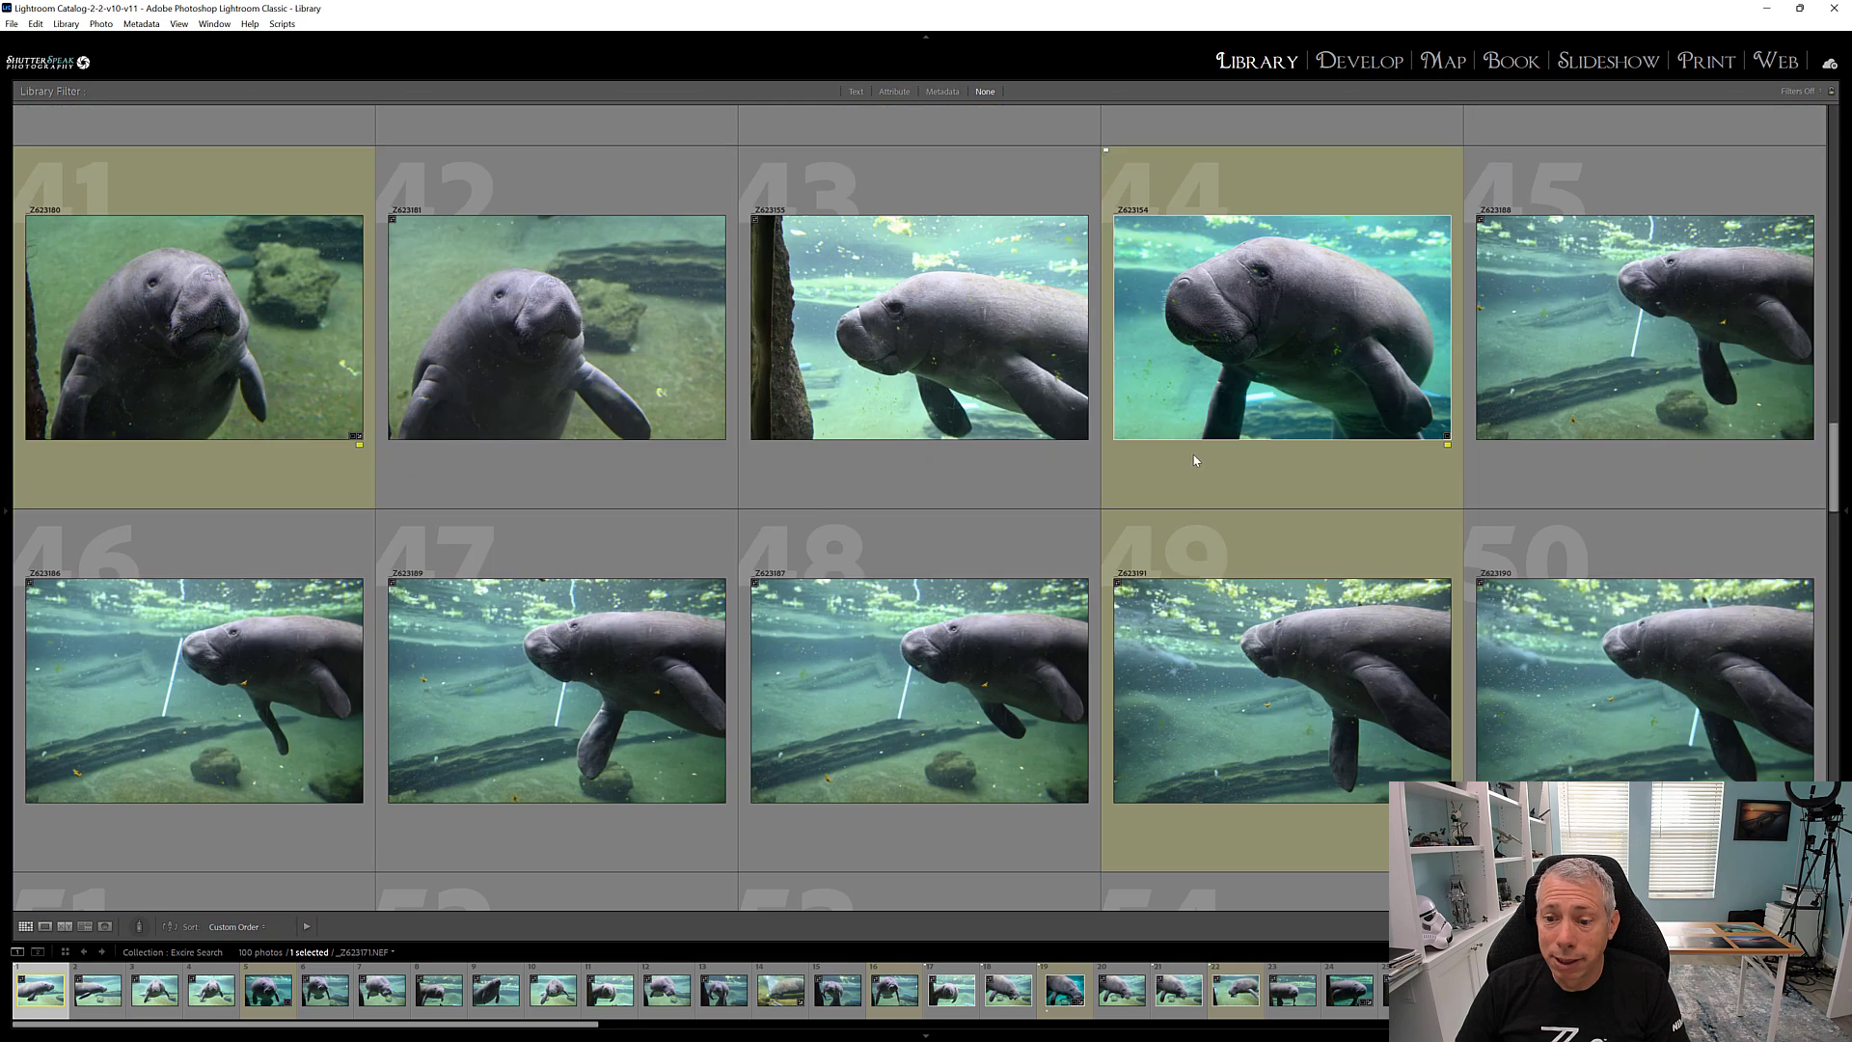
scroll(1188, 461, down, 6)
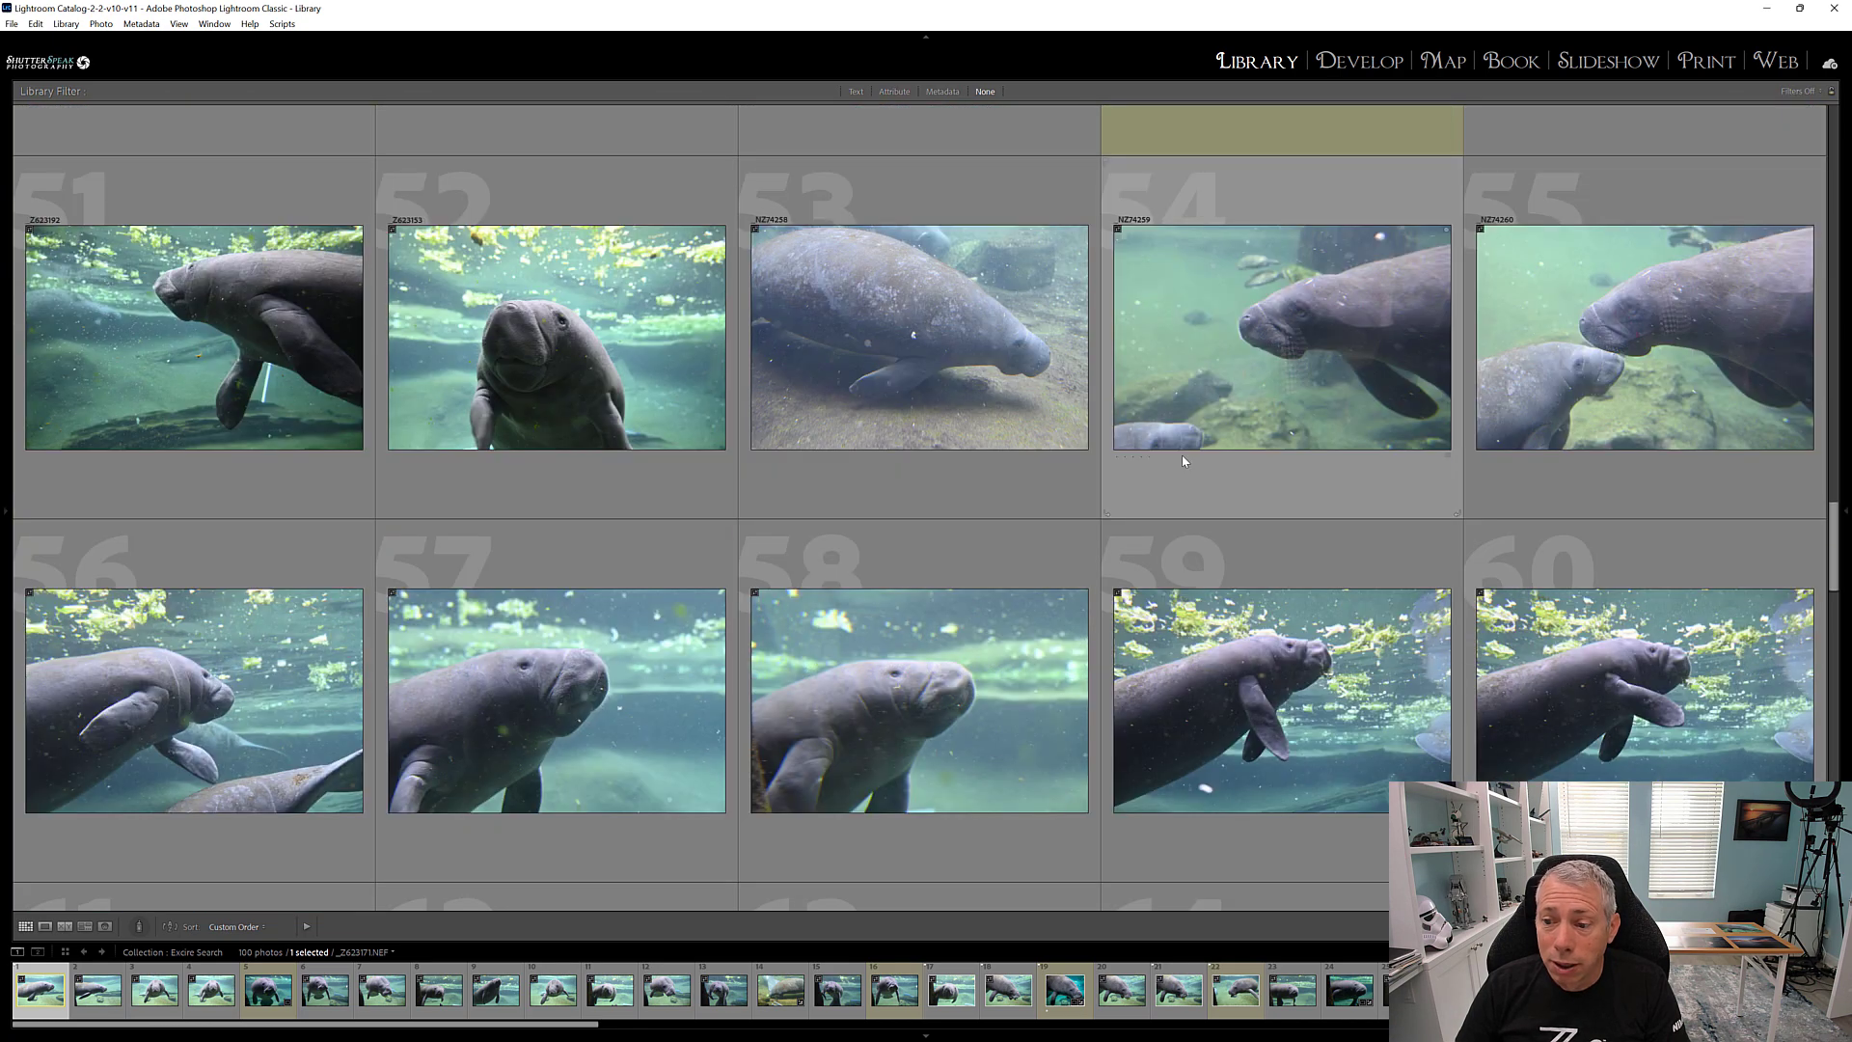
scroll(1182, 462, down, 4)
scroll(1183, 462, down, 5)
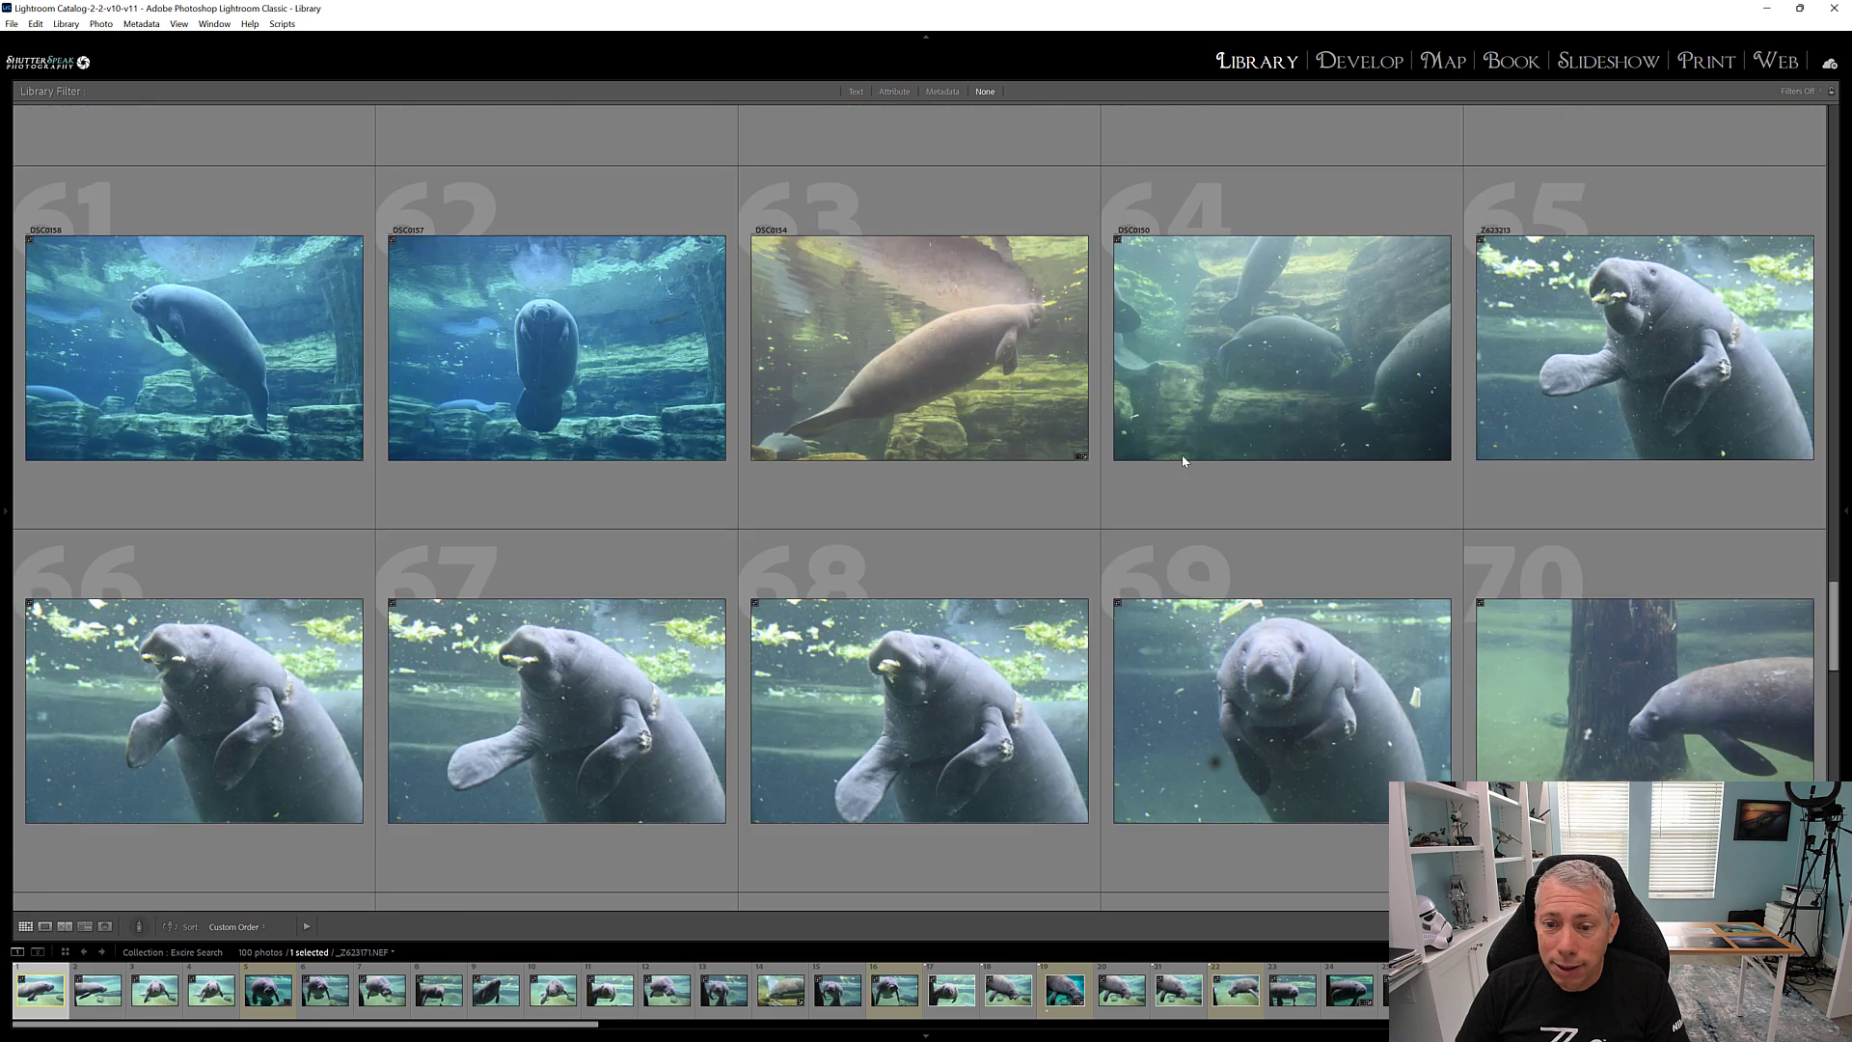
scroll(1182, 461, down, 5)
scroll(1183, 461, down, 5)
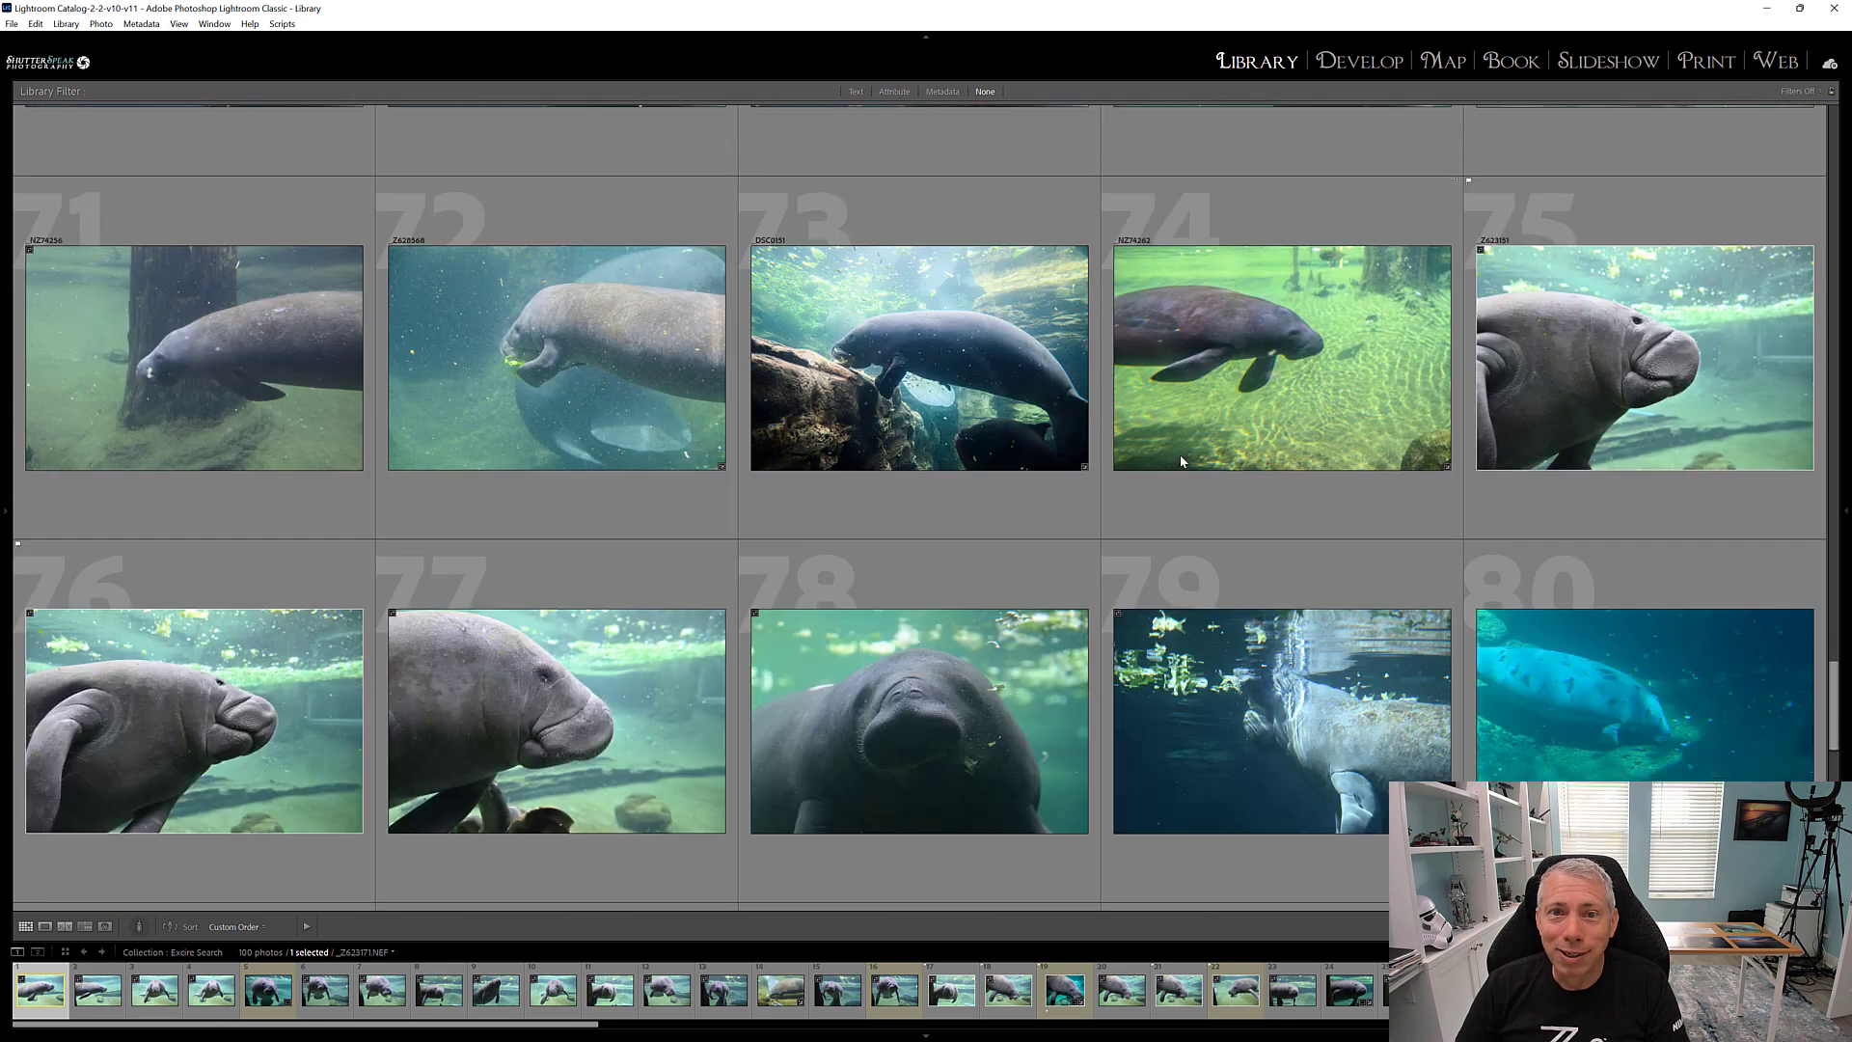
scroll(1182, 461, down, 3)
scroll(1169, 455, down, 3)
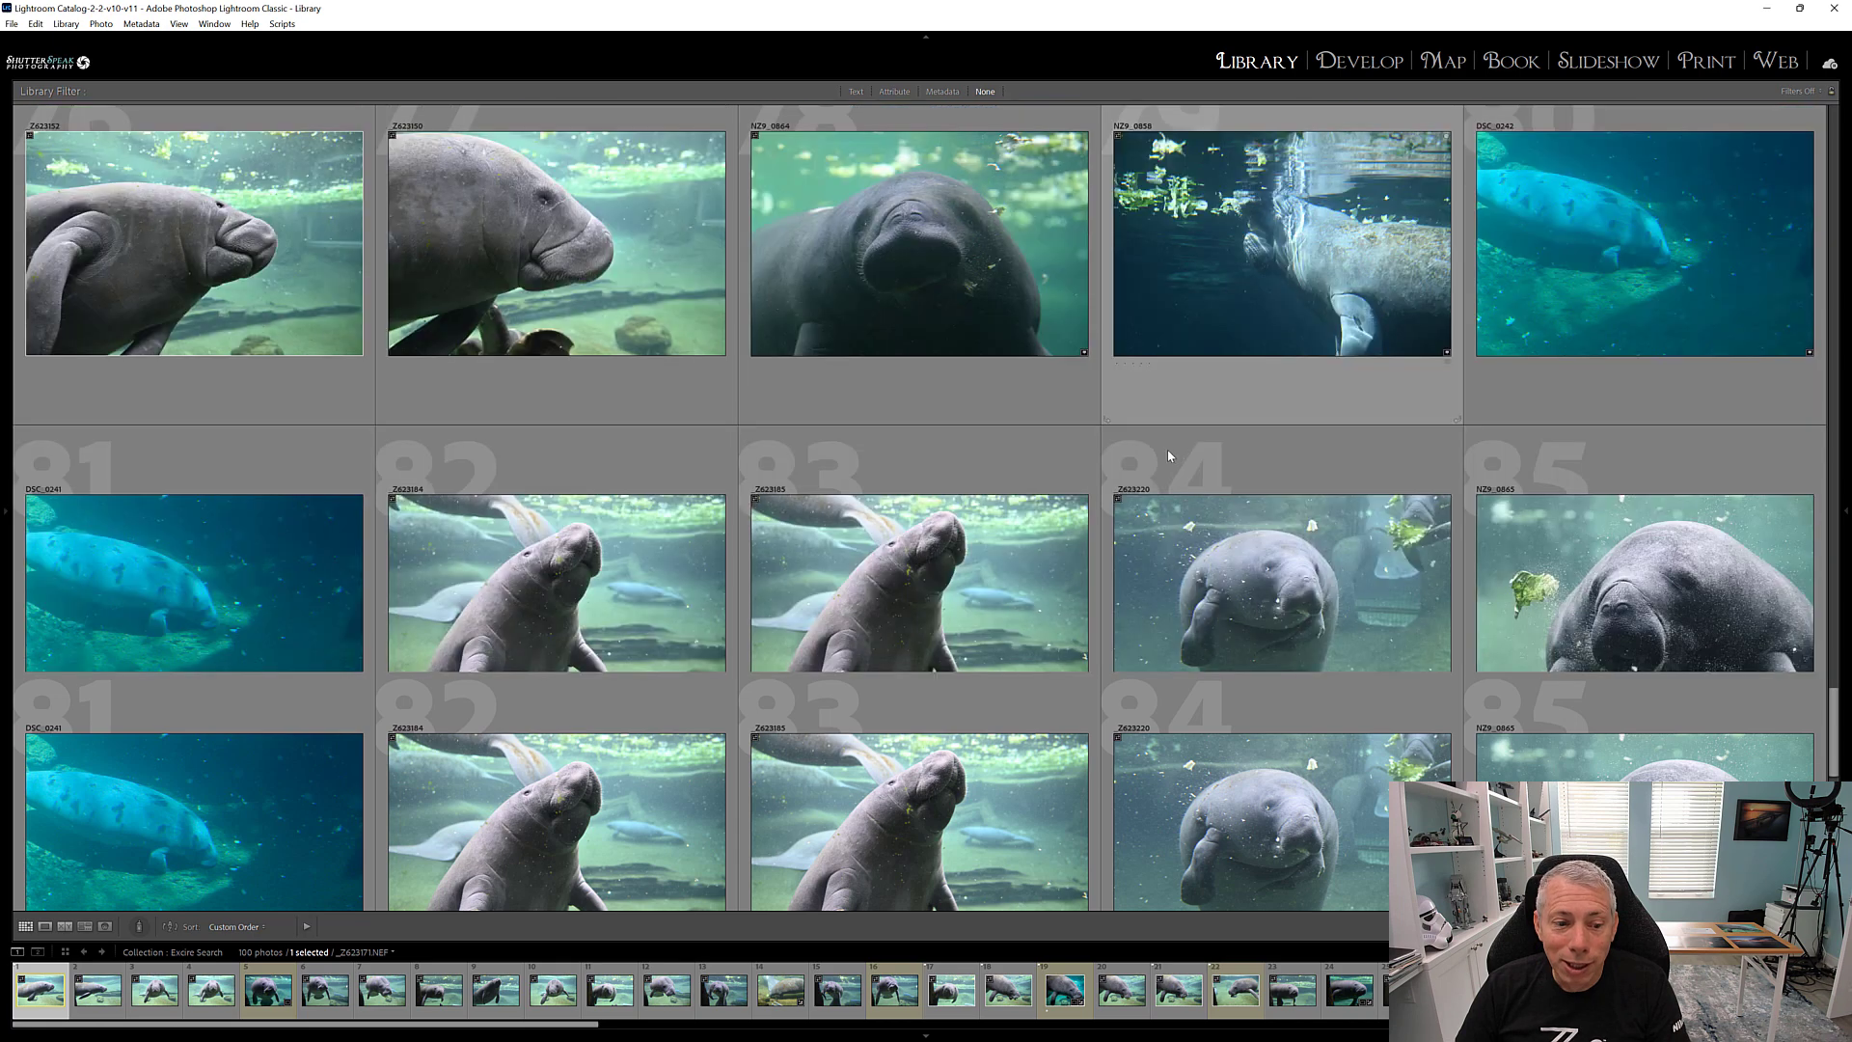
scroll(1168, 453, down, 3)
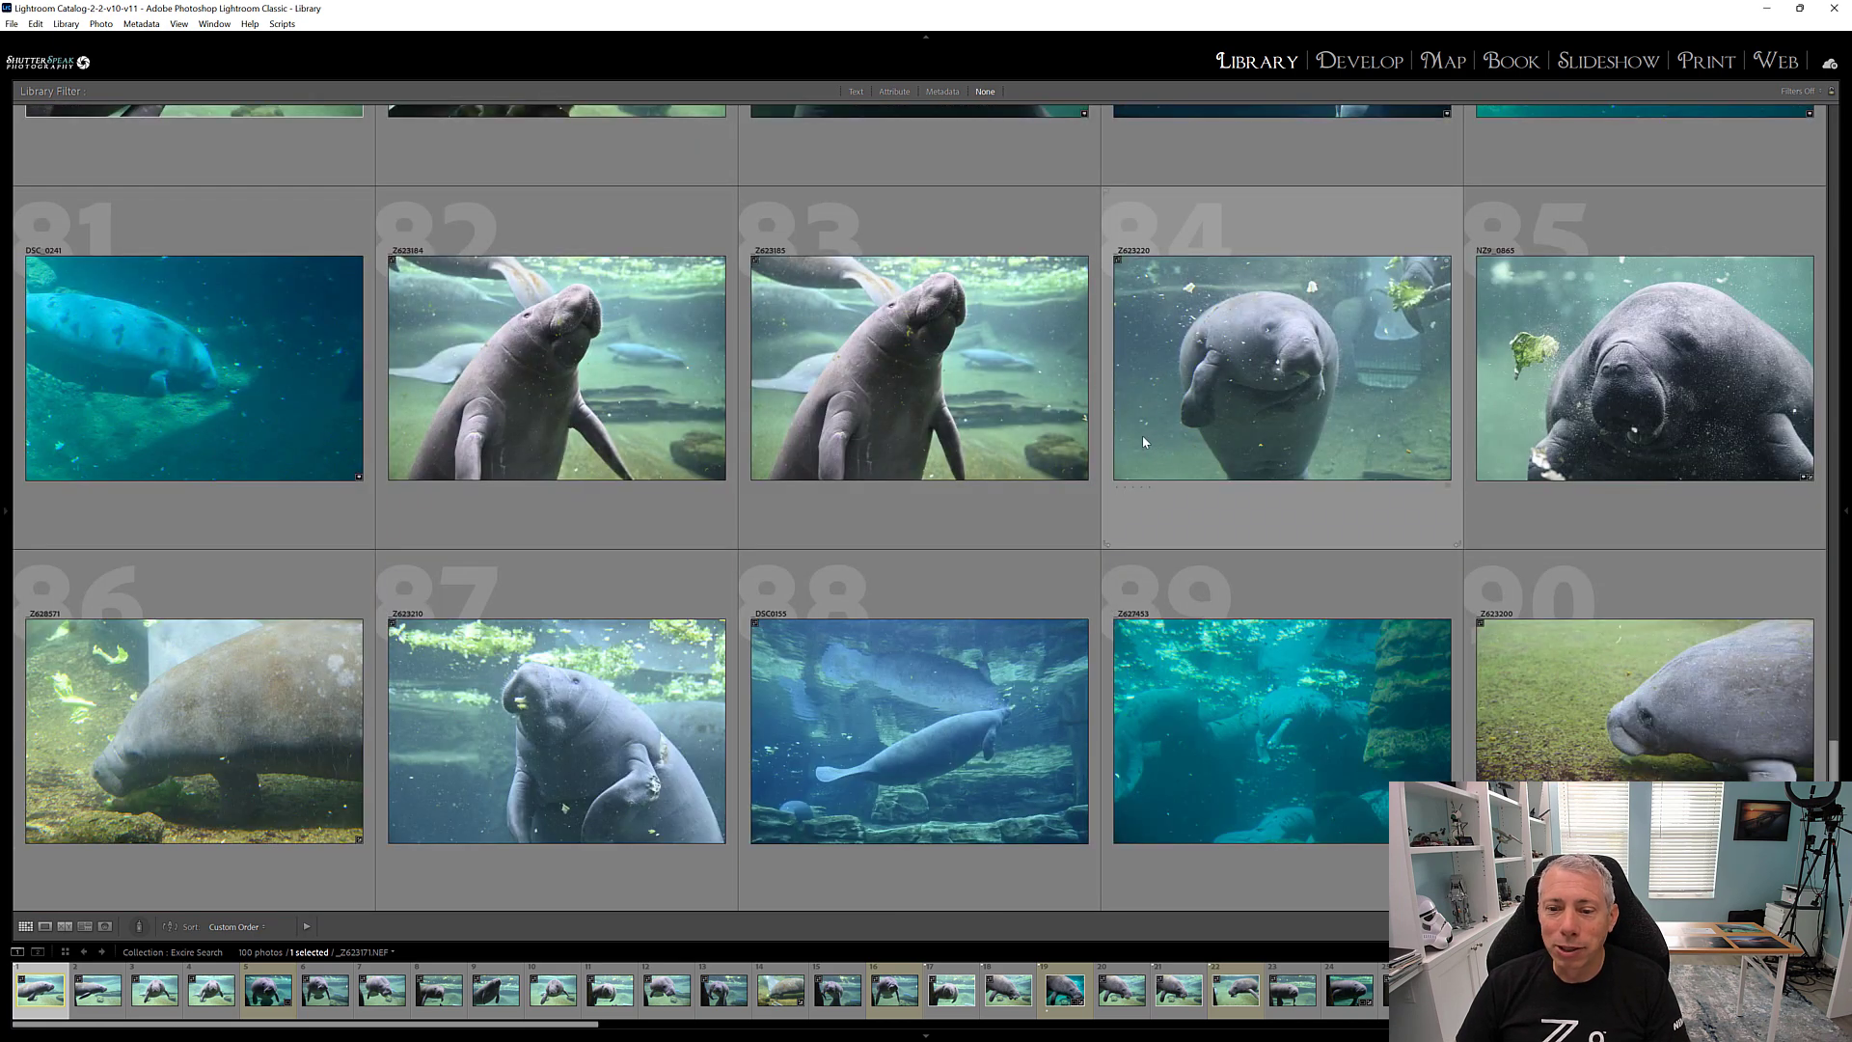
scroll(1144, 434, down, 3)
scroll(1134, 460, down, 3)
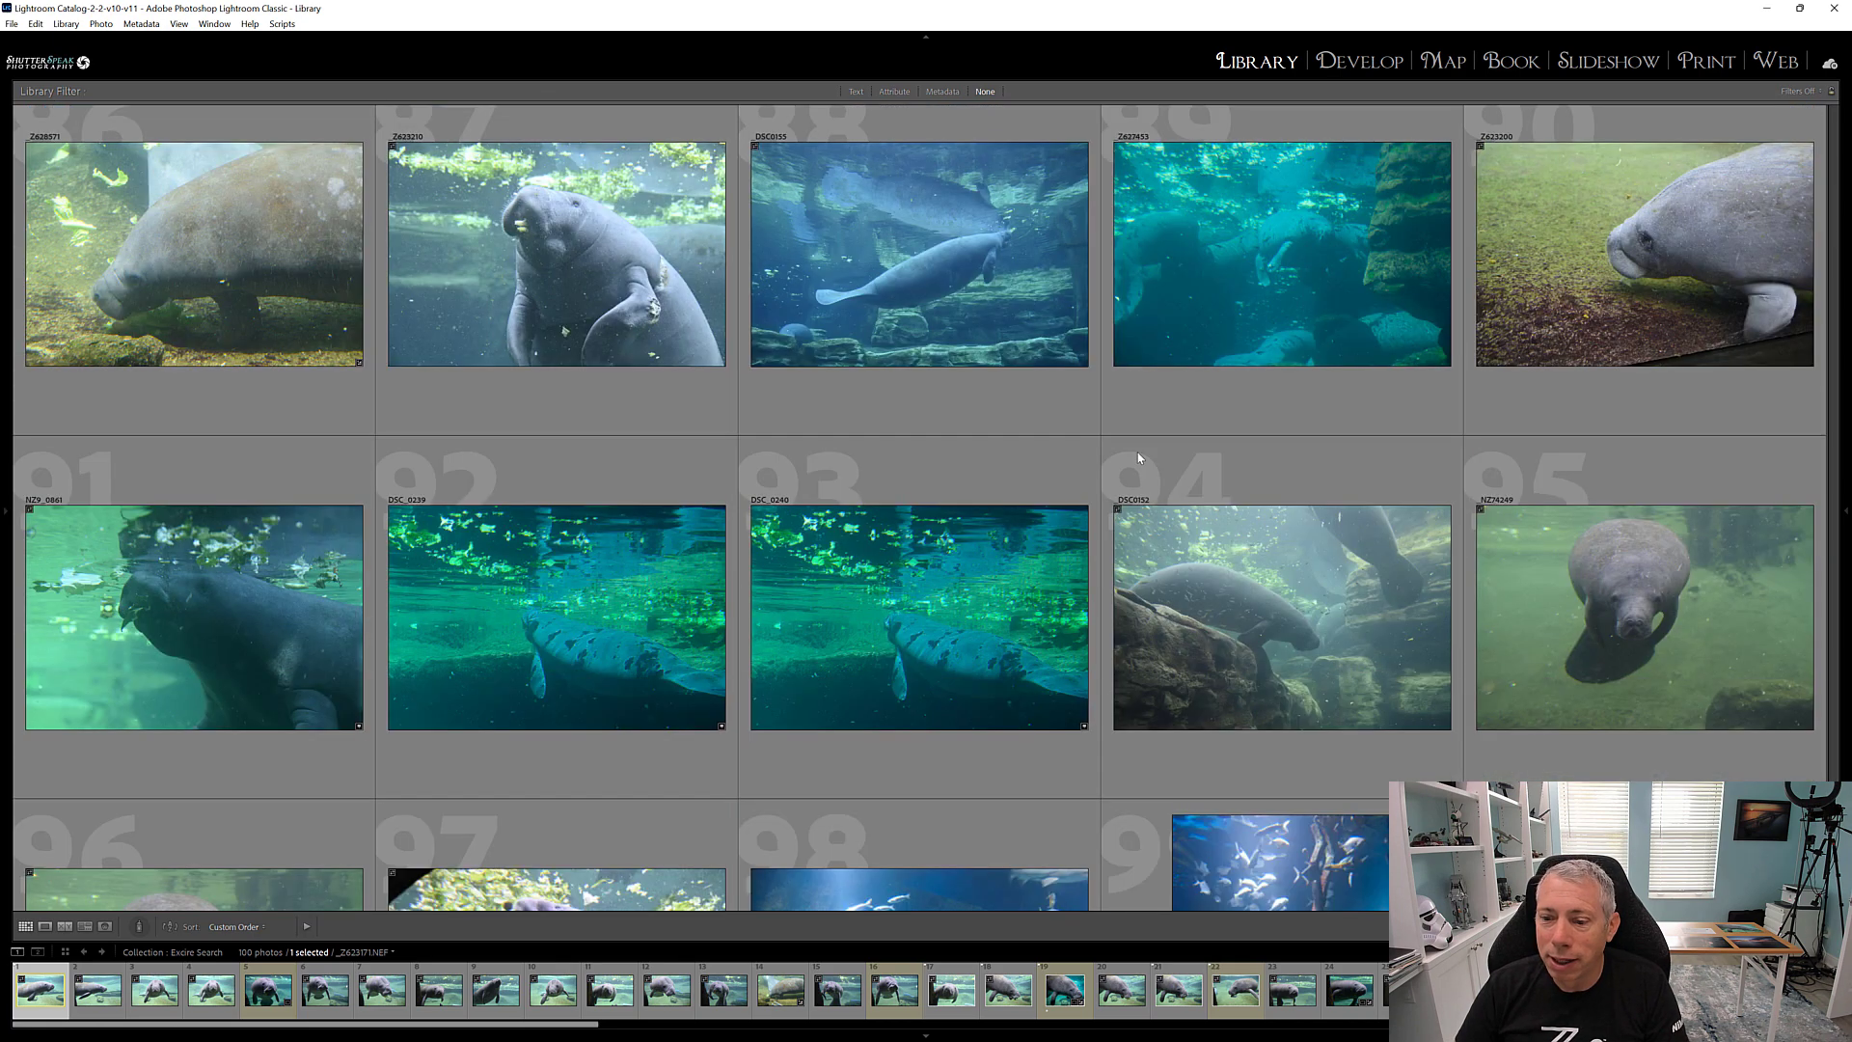
scroll(1138, 458, down, 3)
scroll(965, 405, down, 1)
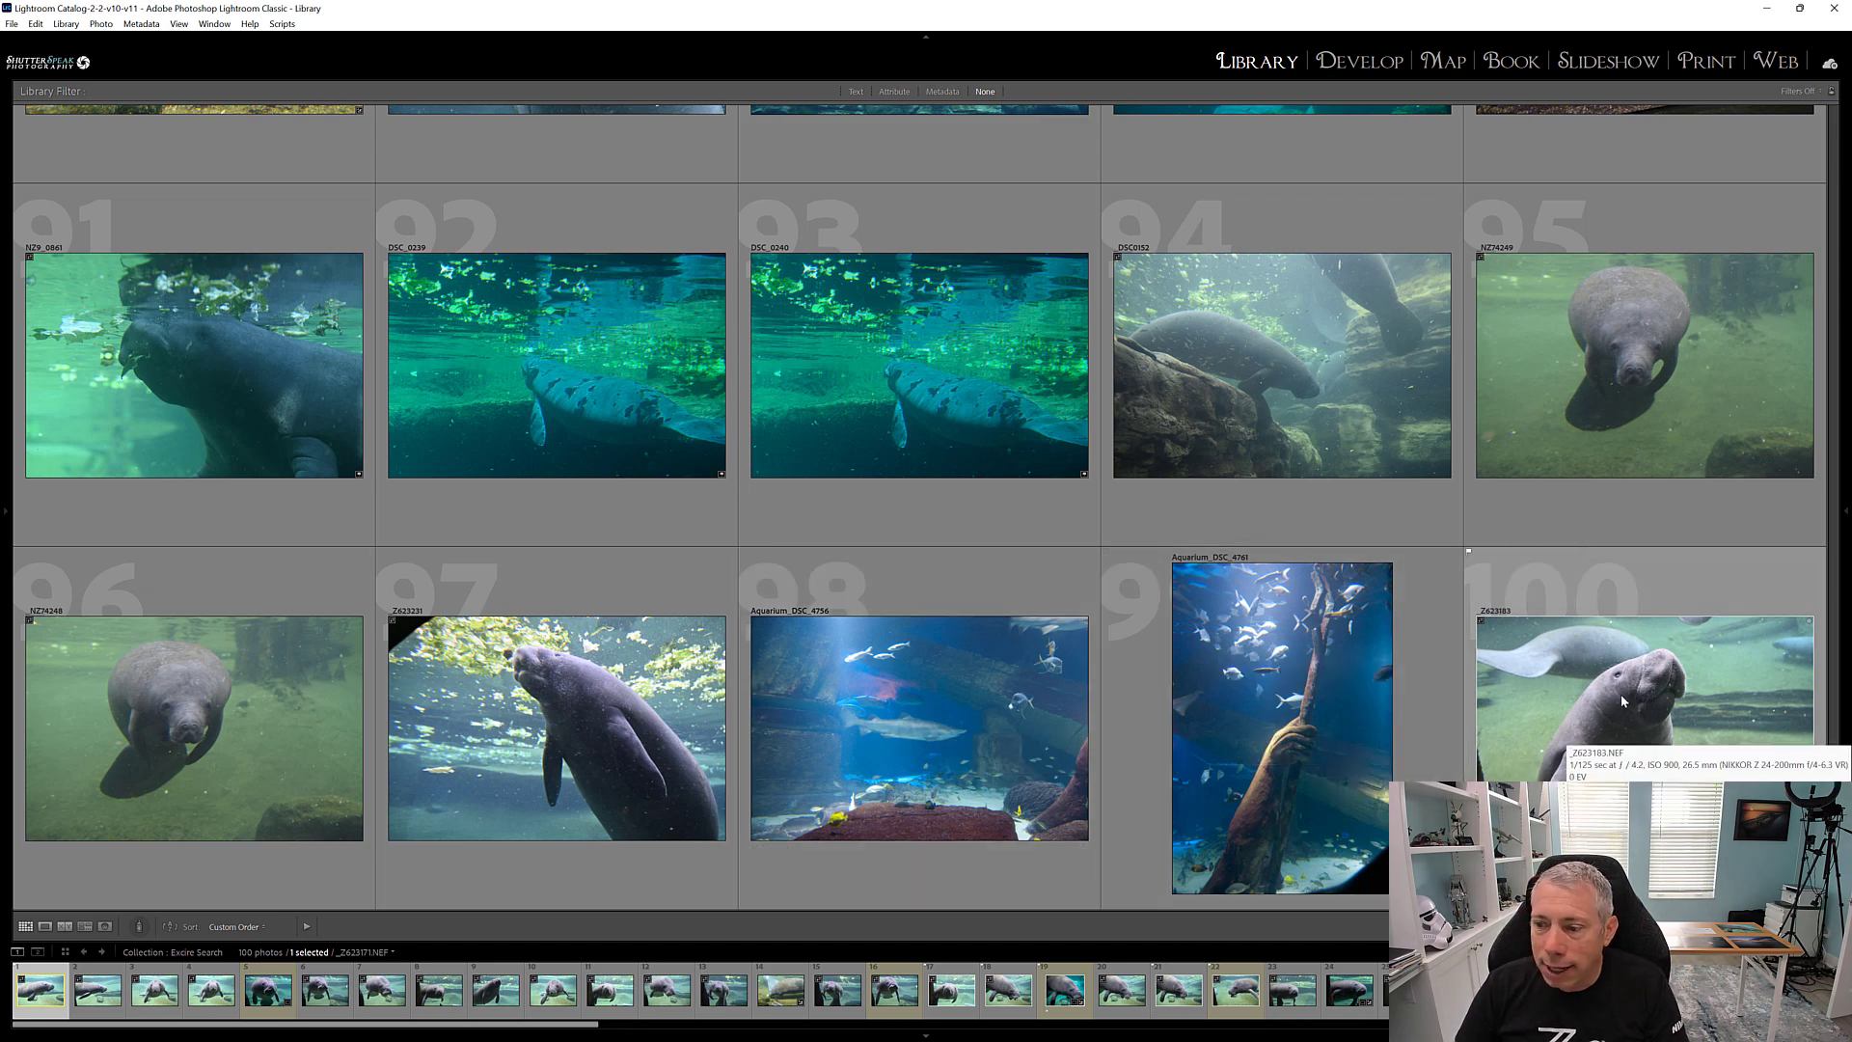
scroll(1019, 540, up, 3)
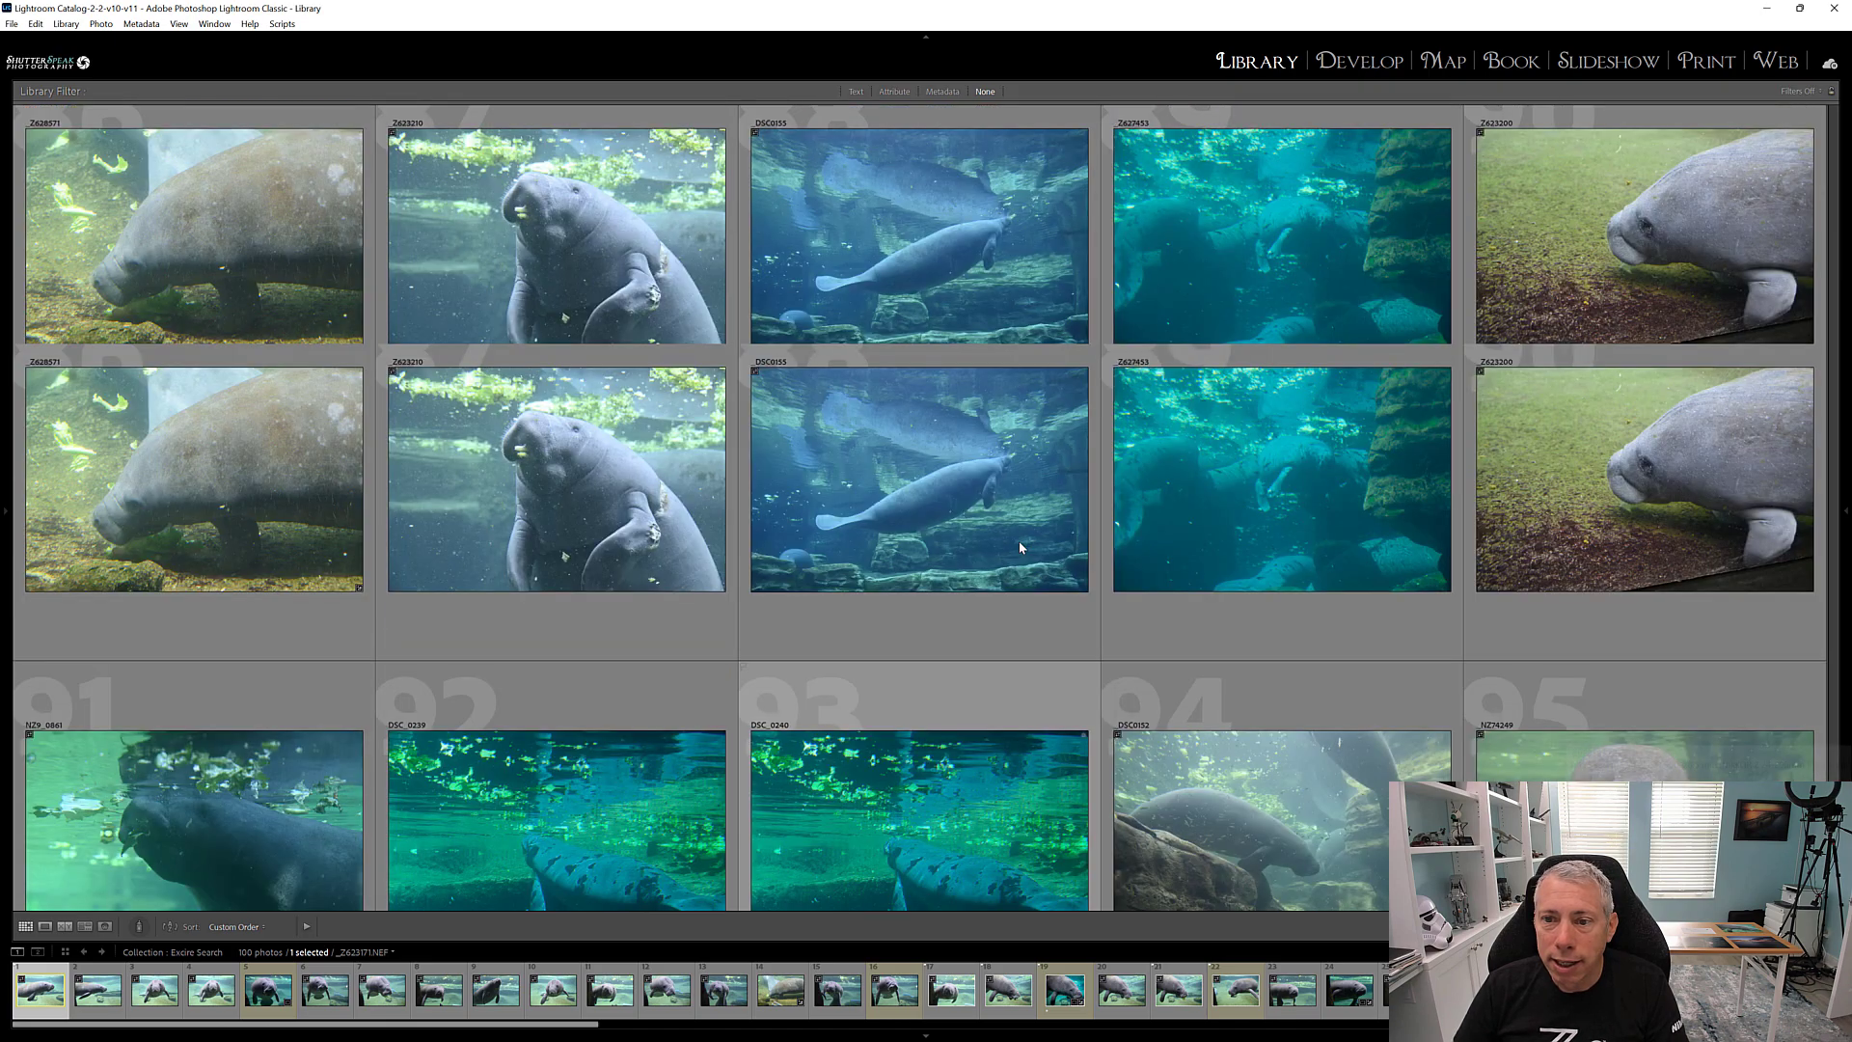
scroll(1048, 569, up, 15)
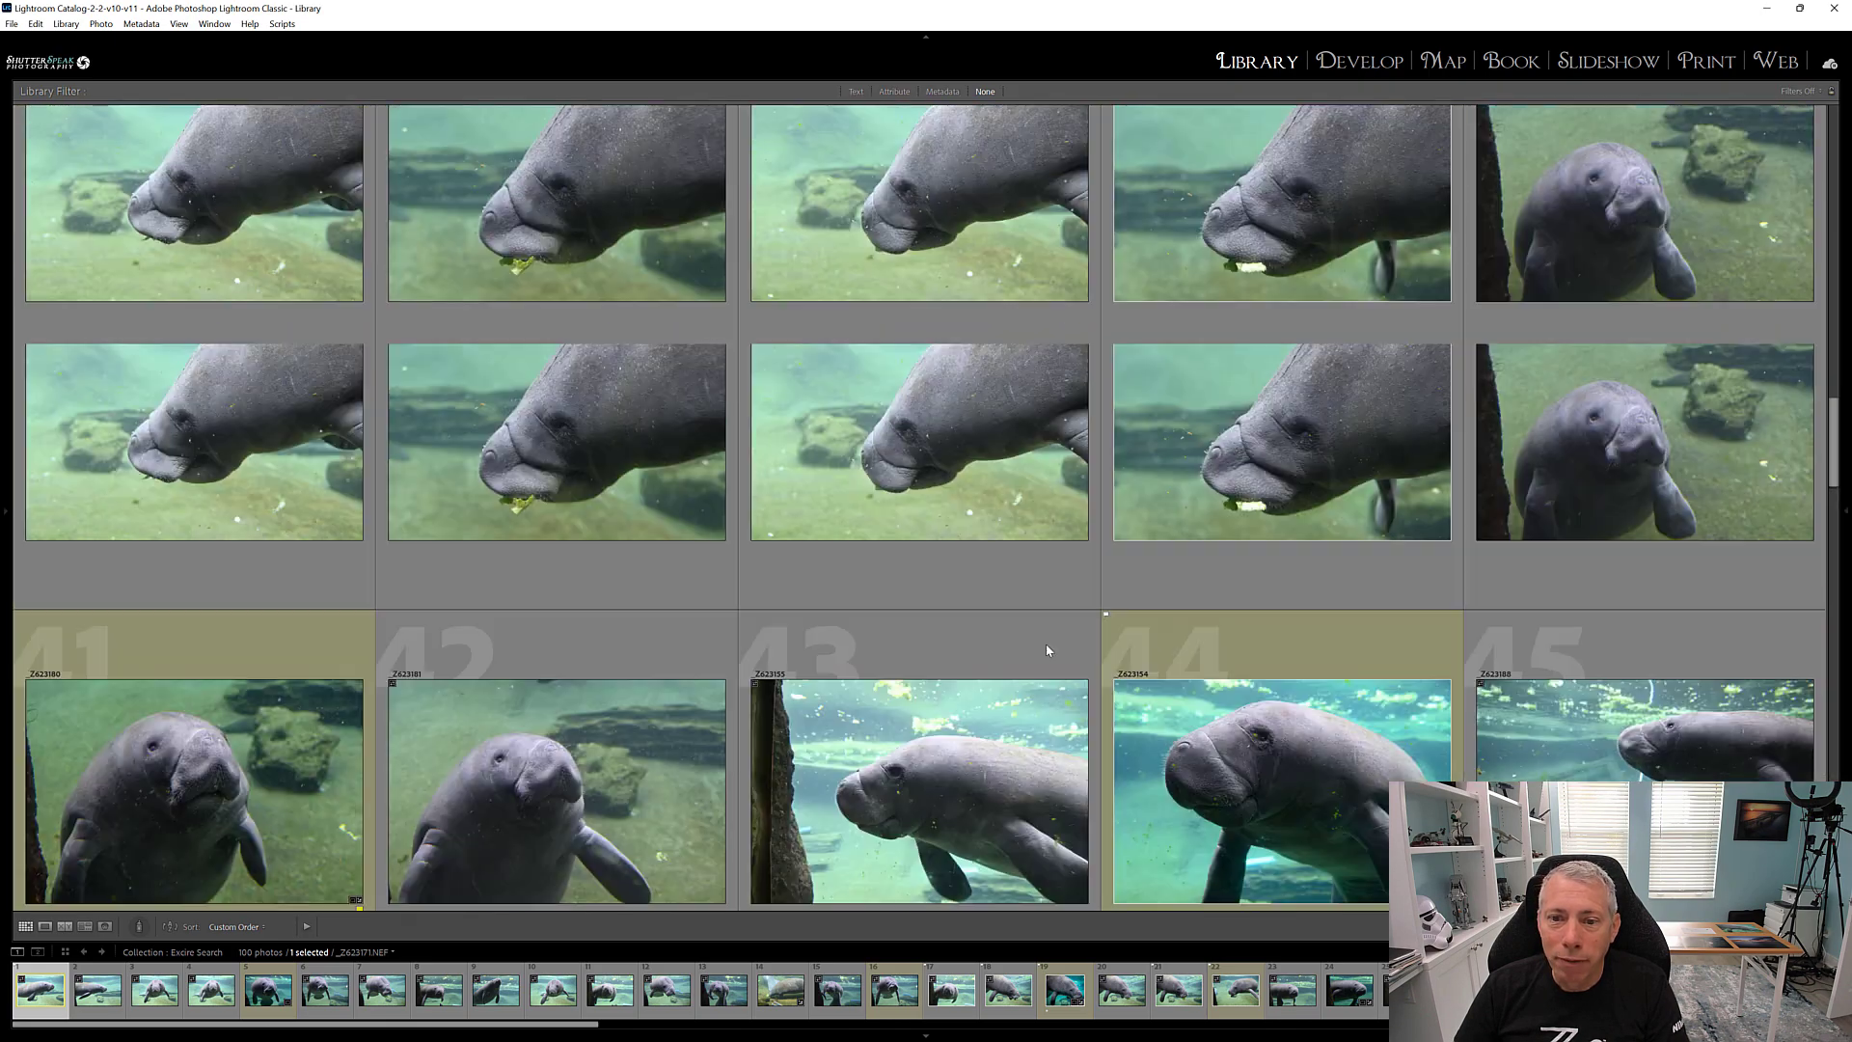
scroll(1037, 666, up, 5)
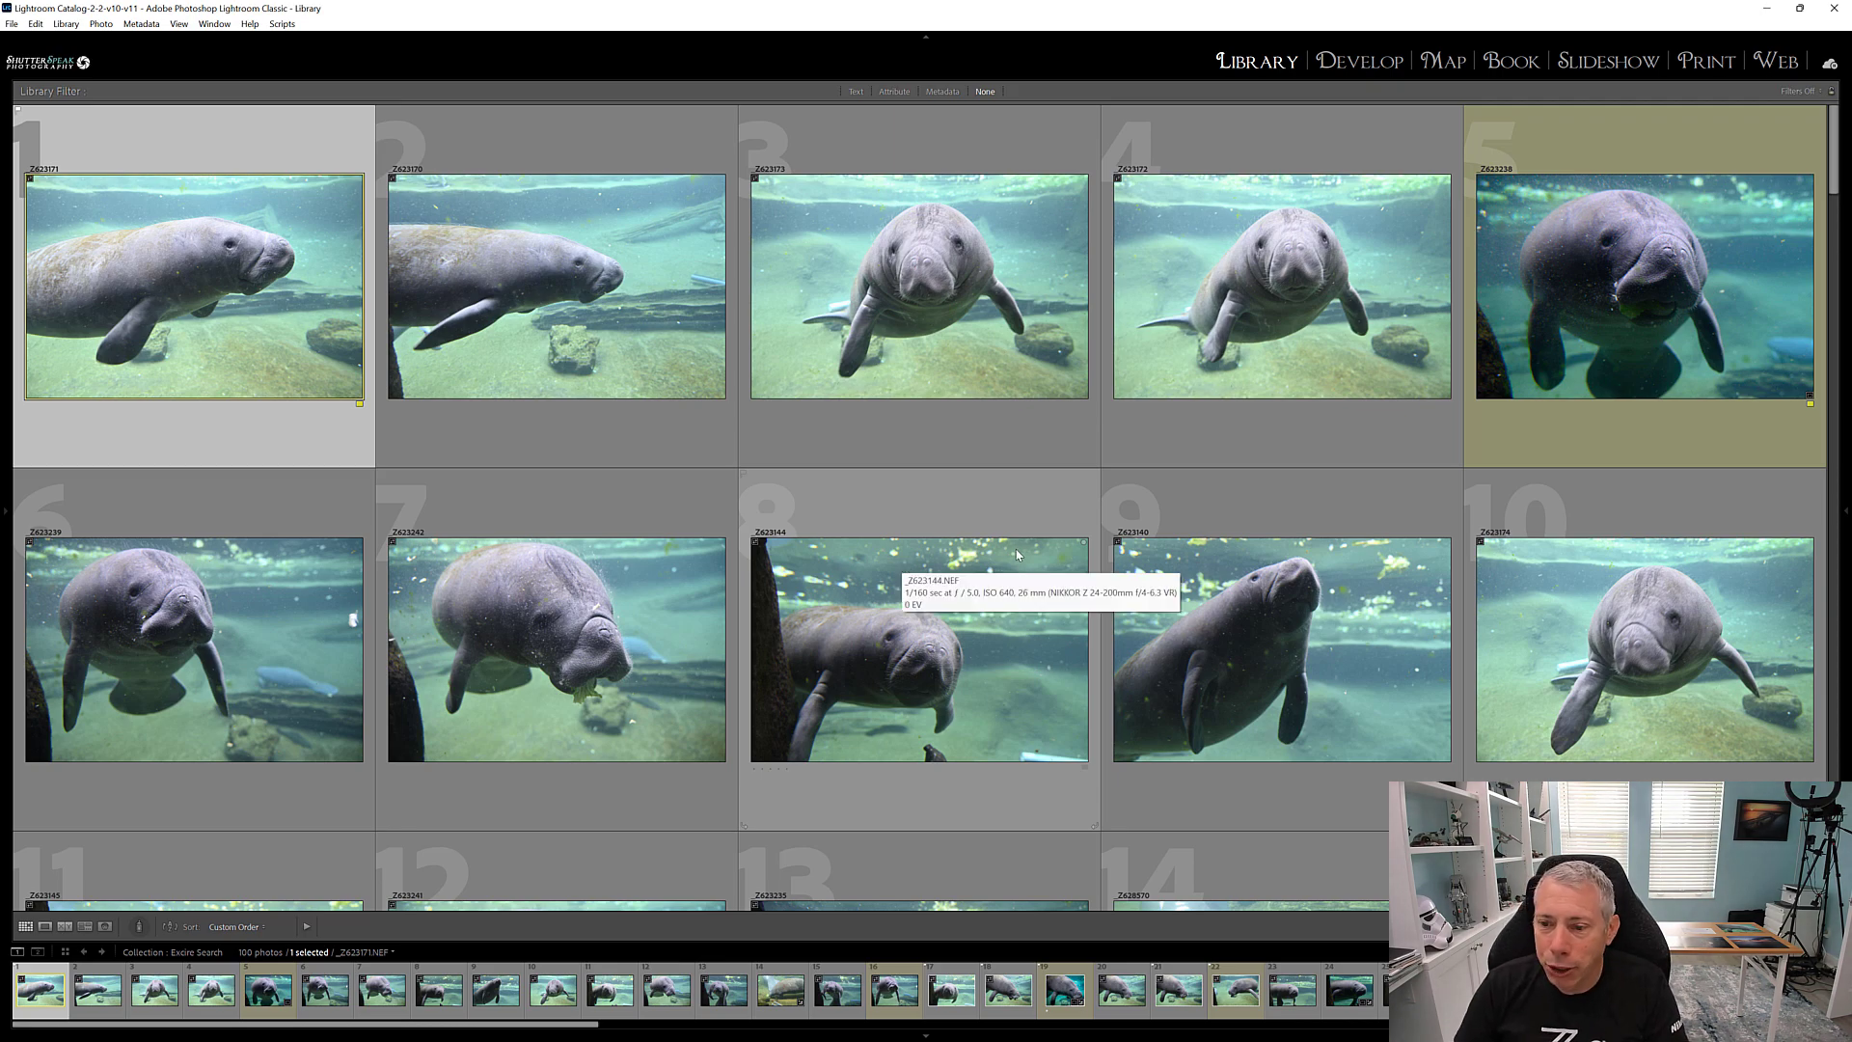
scroll(1071, 542, down, 5)
scroll(1070, 542, down, 20)
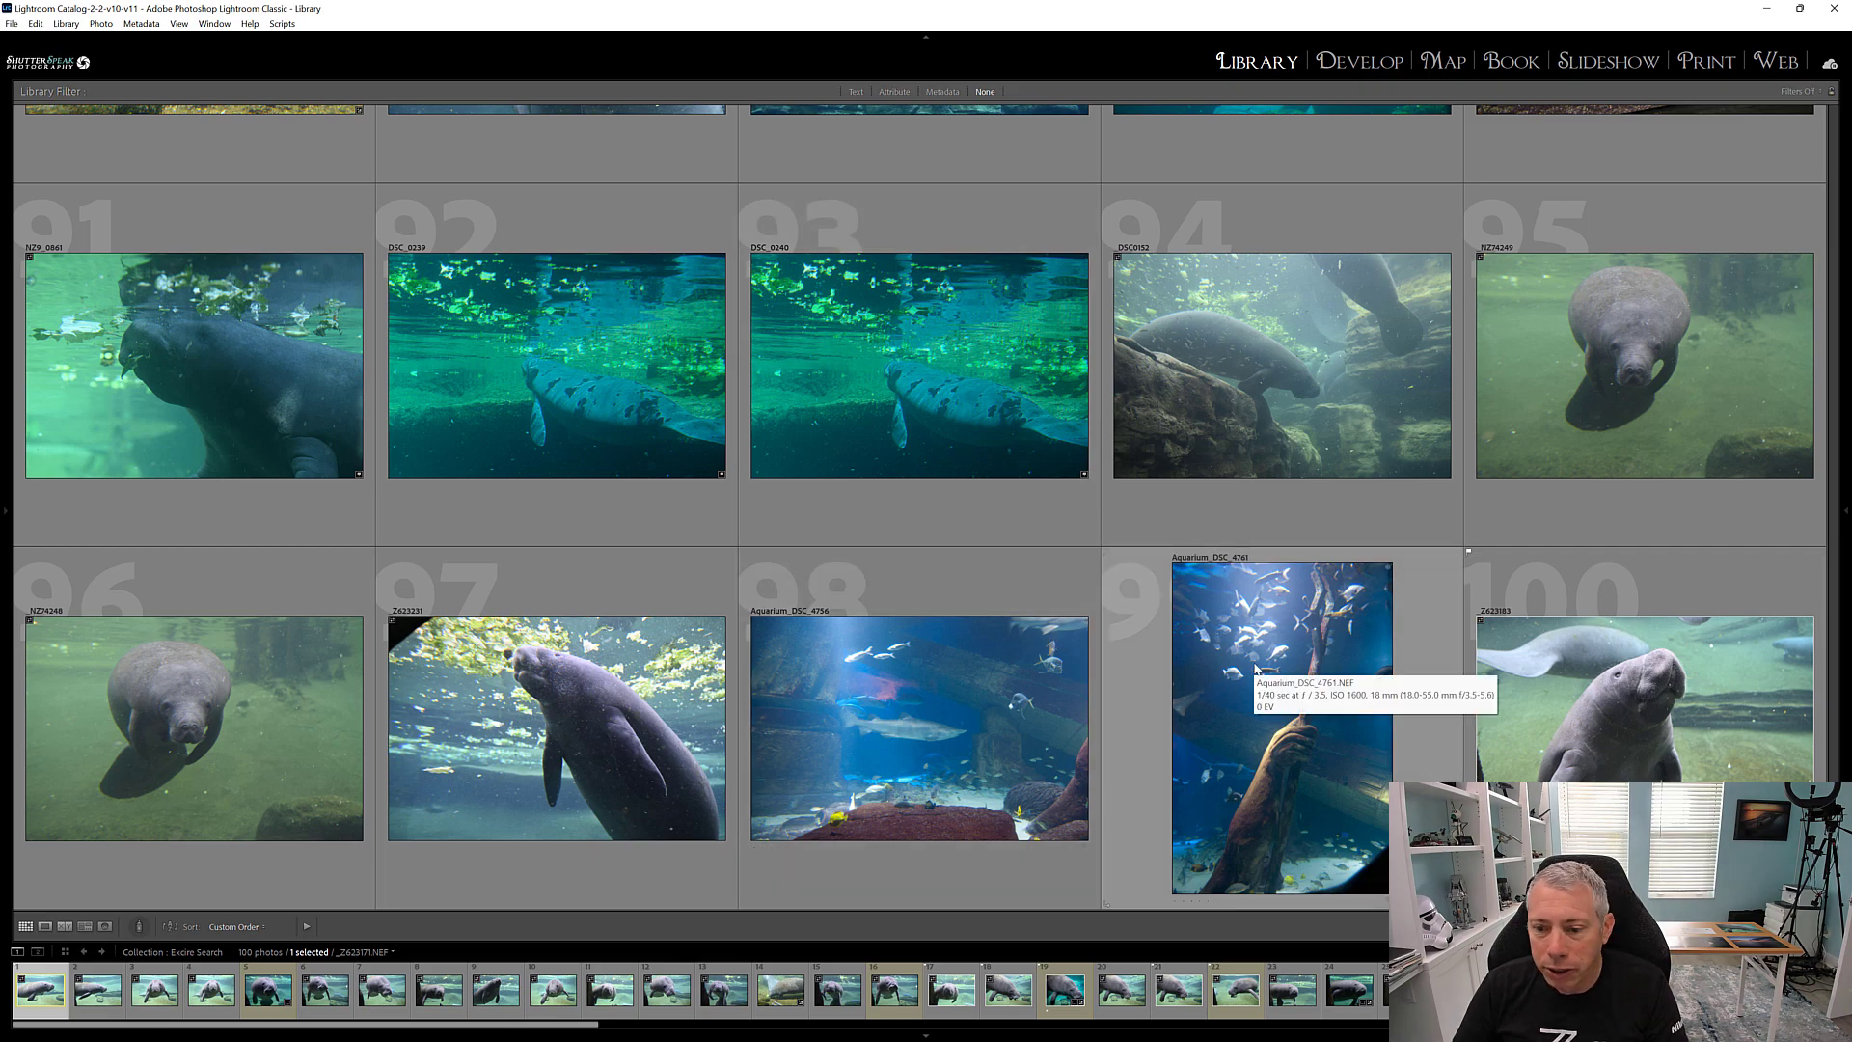
scroll(988, 562, up, 12)
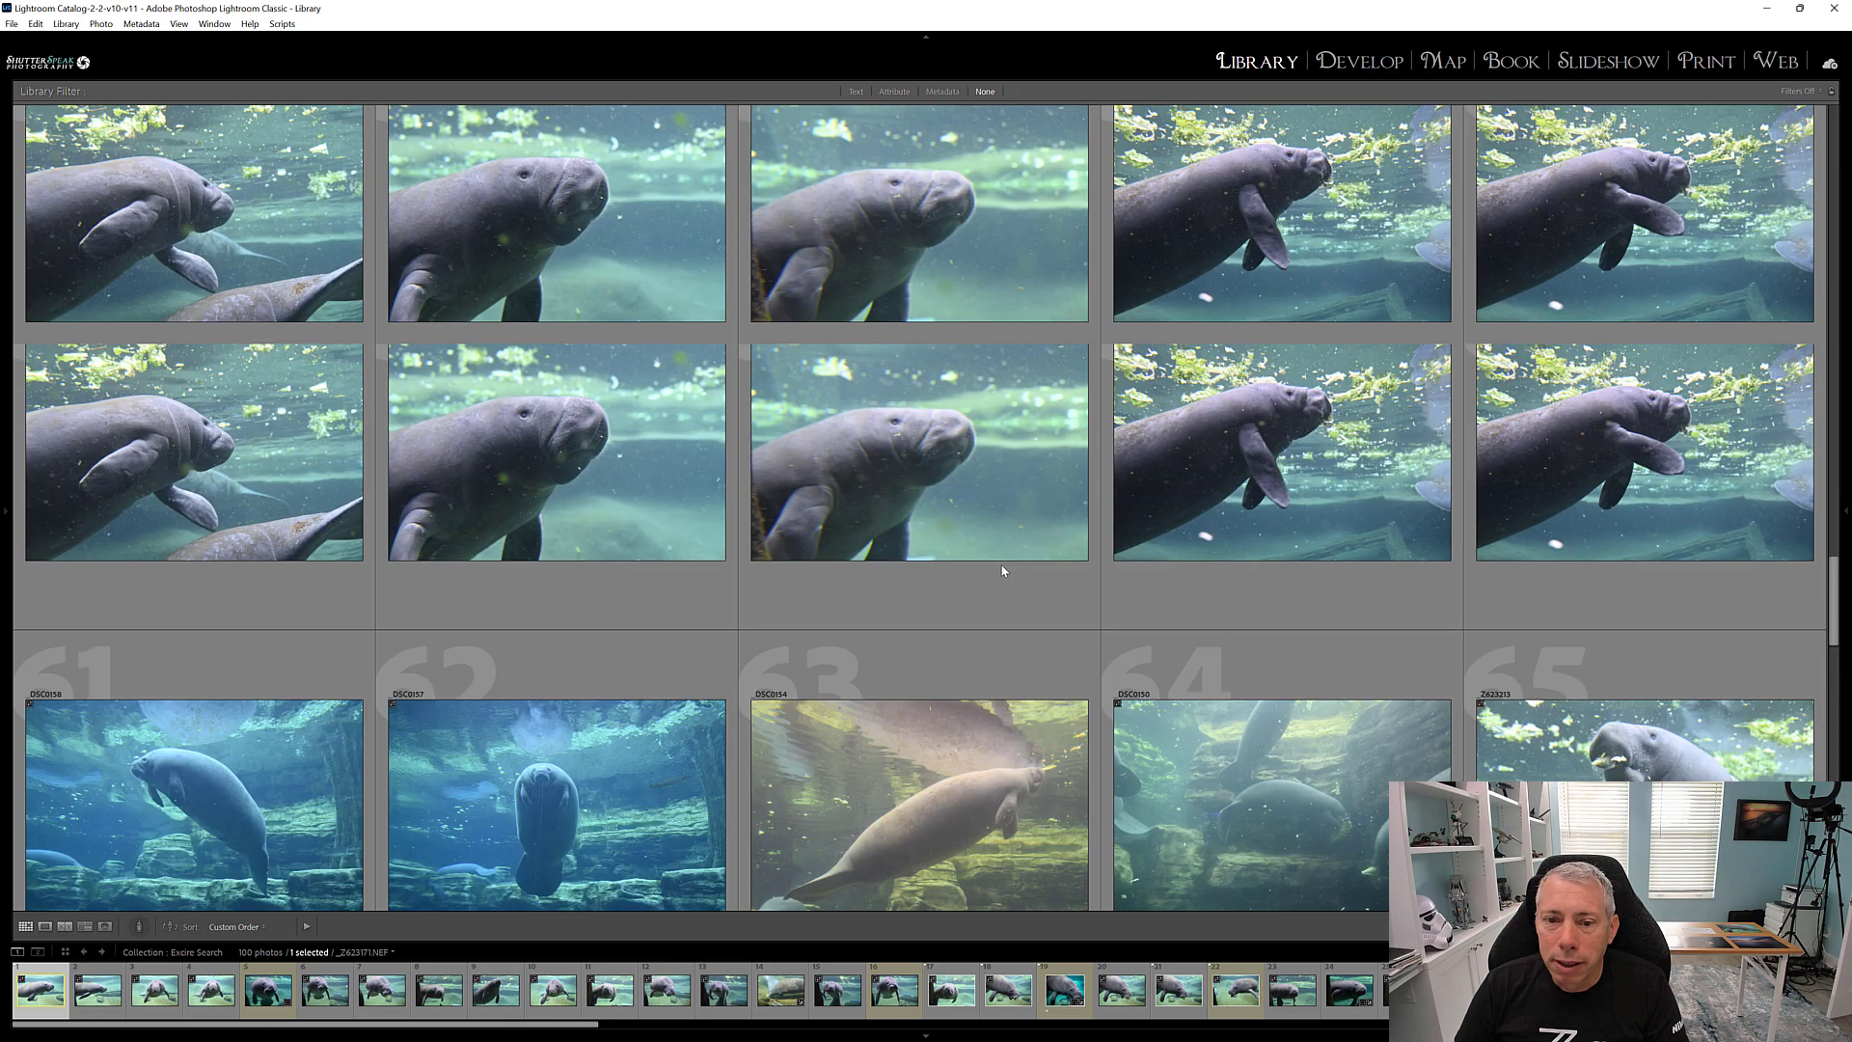
scroll(1016, 577, up, 10)
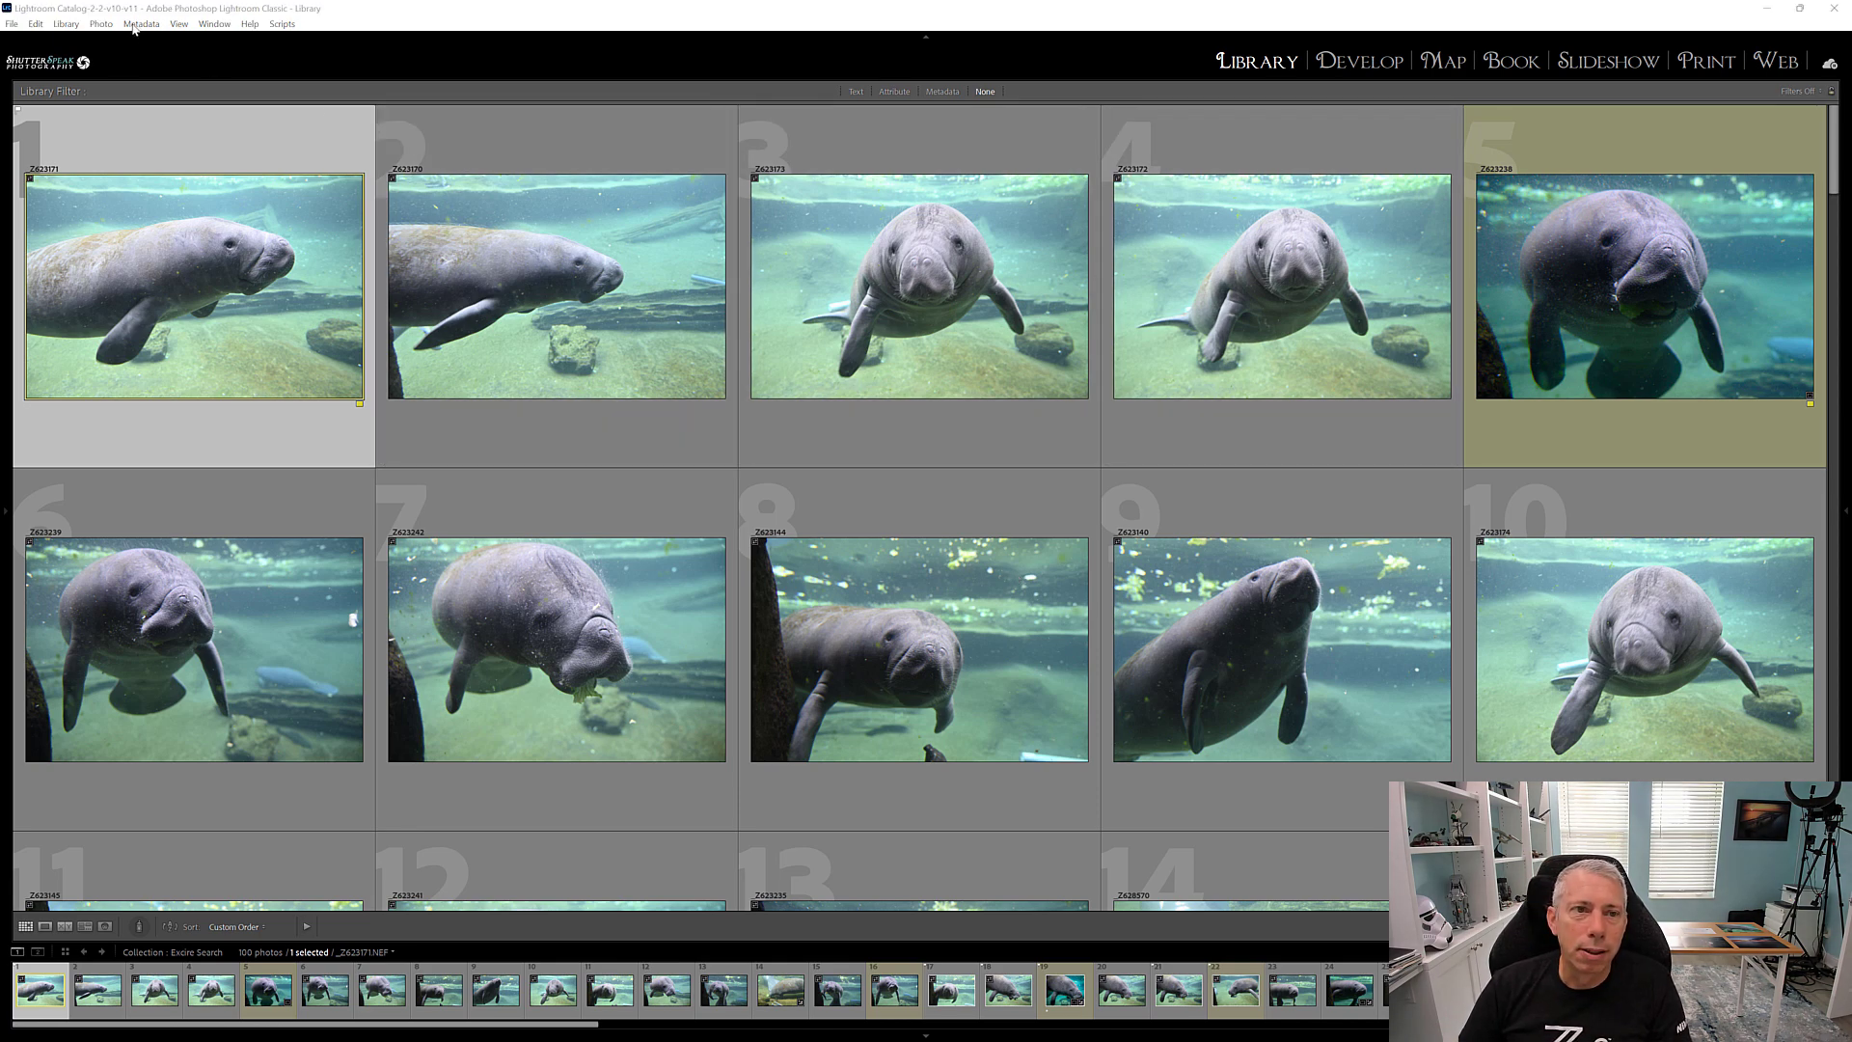
Open Search by Keyword and clear the earlier Leading Lines and blue criteria.
click(63, 27)
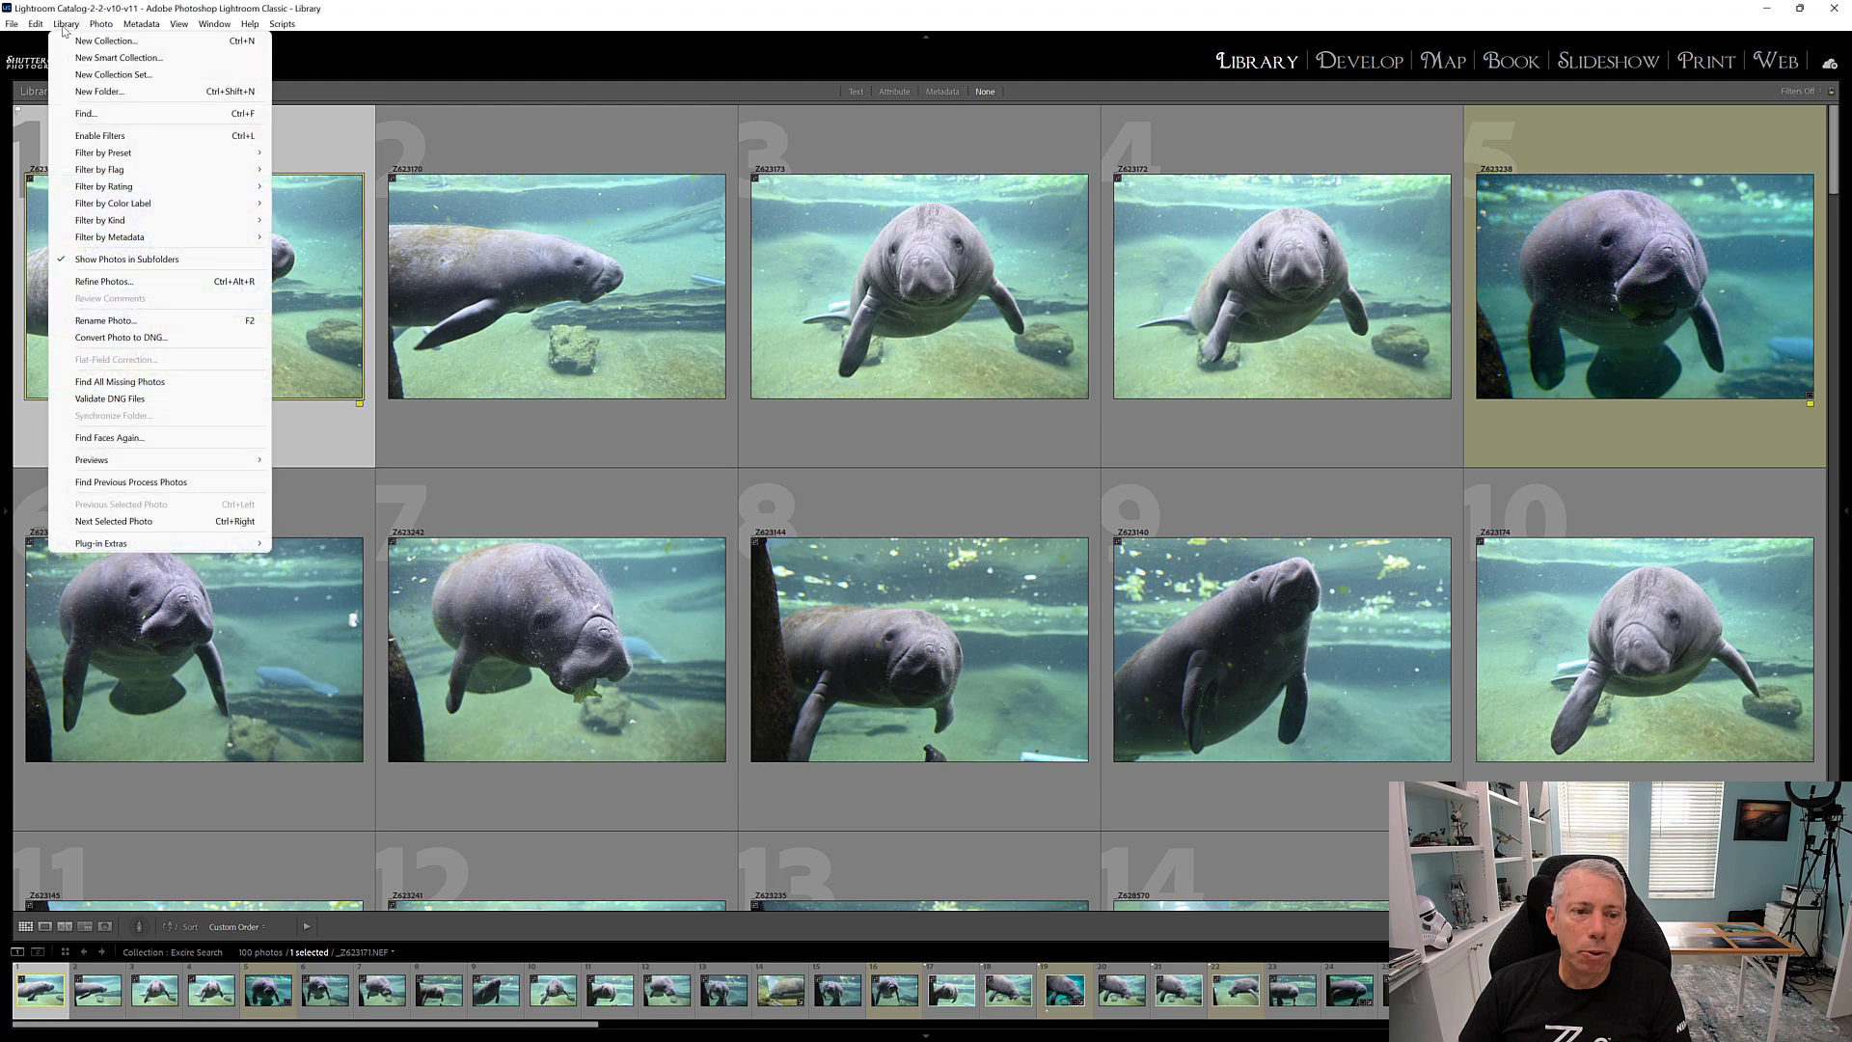
mouse_move(193, 545)
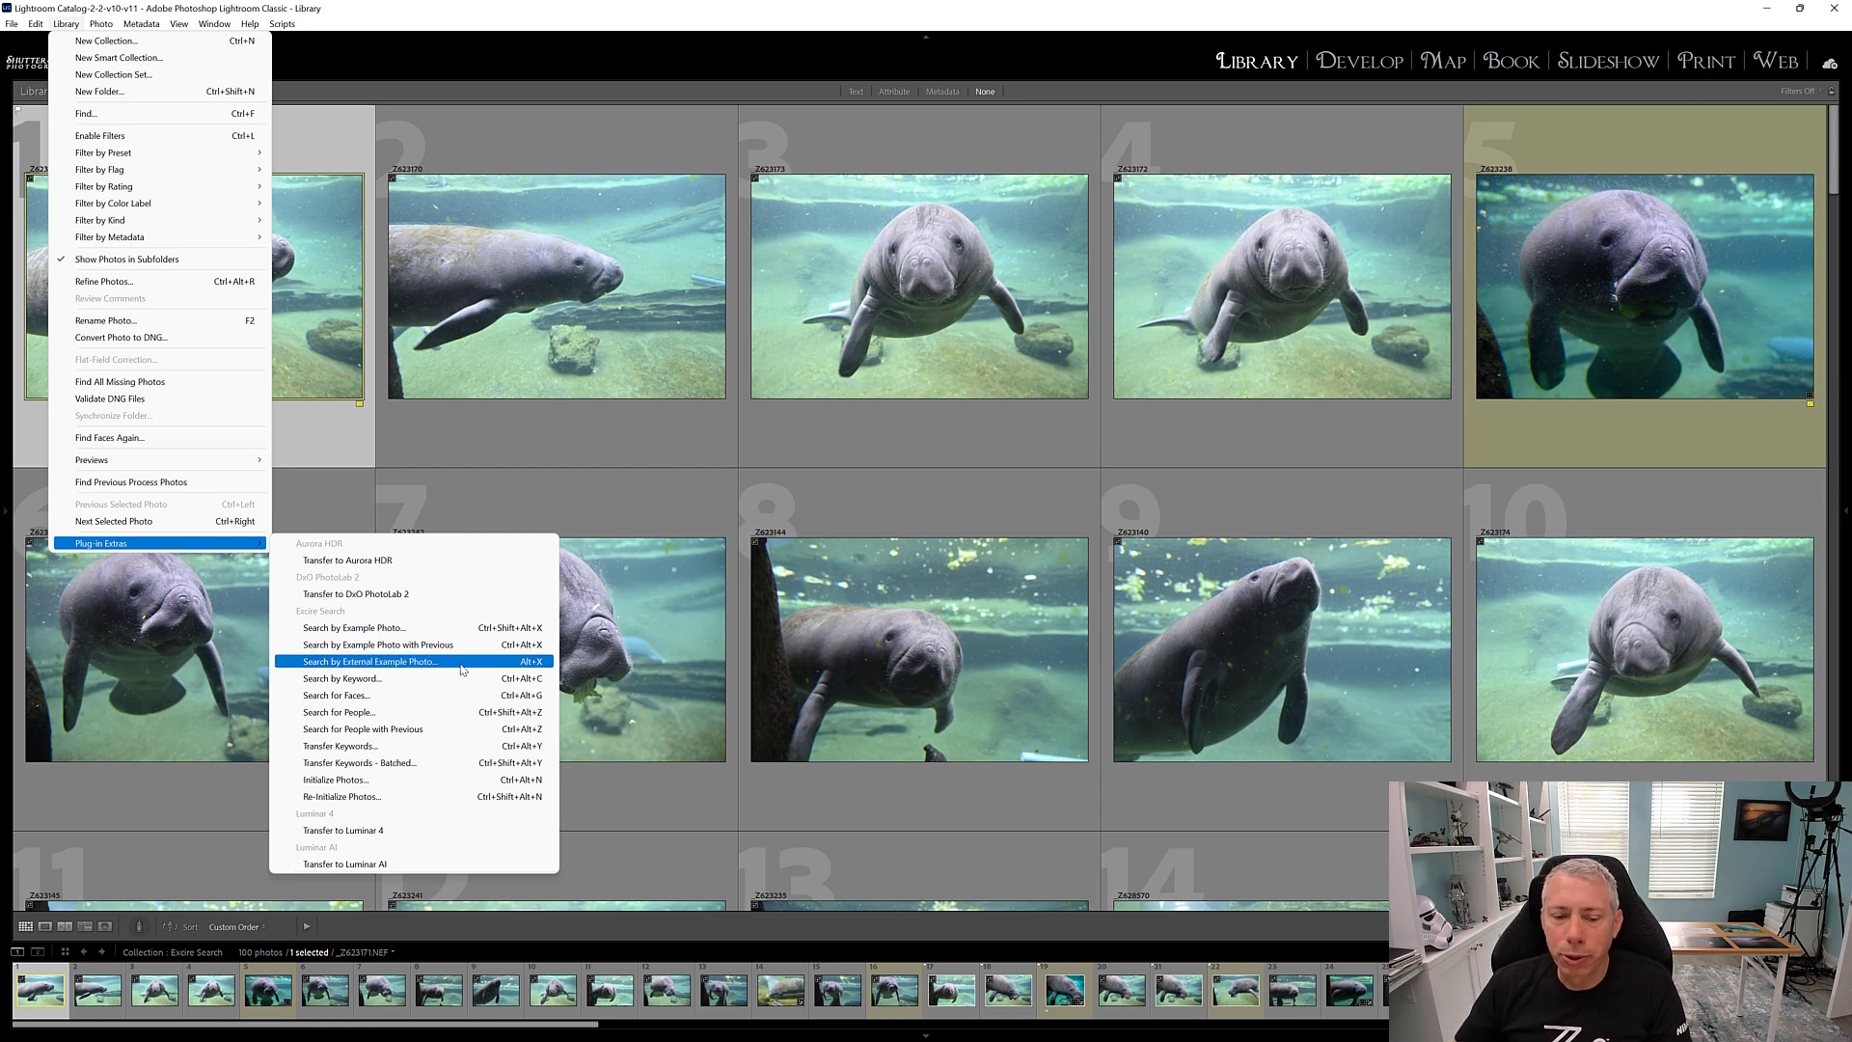
click(435, 685)
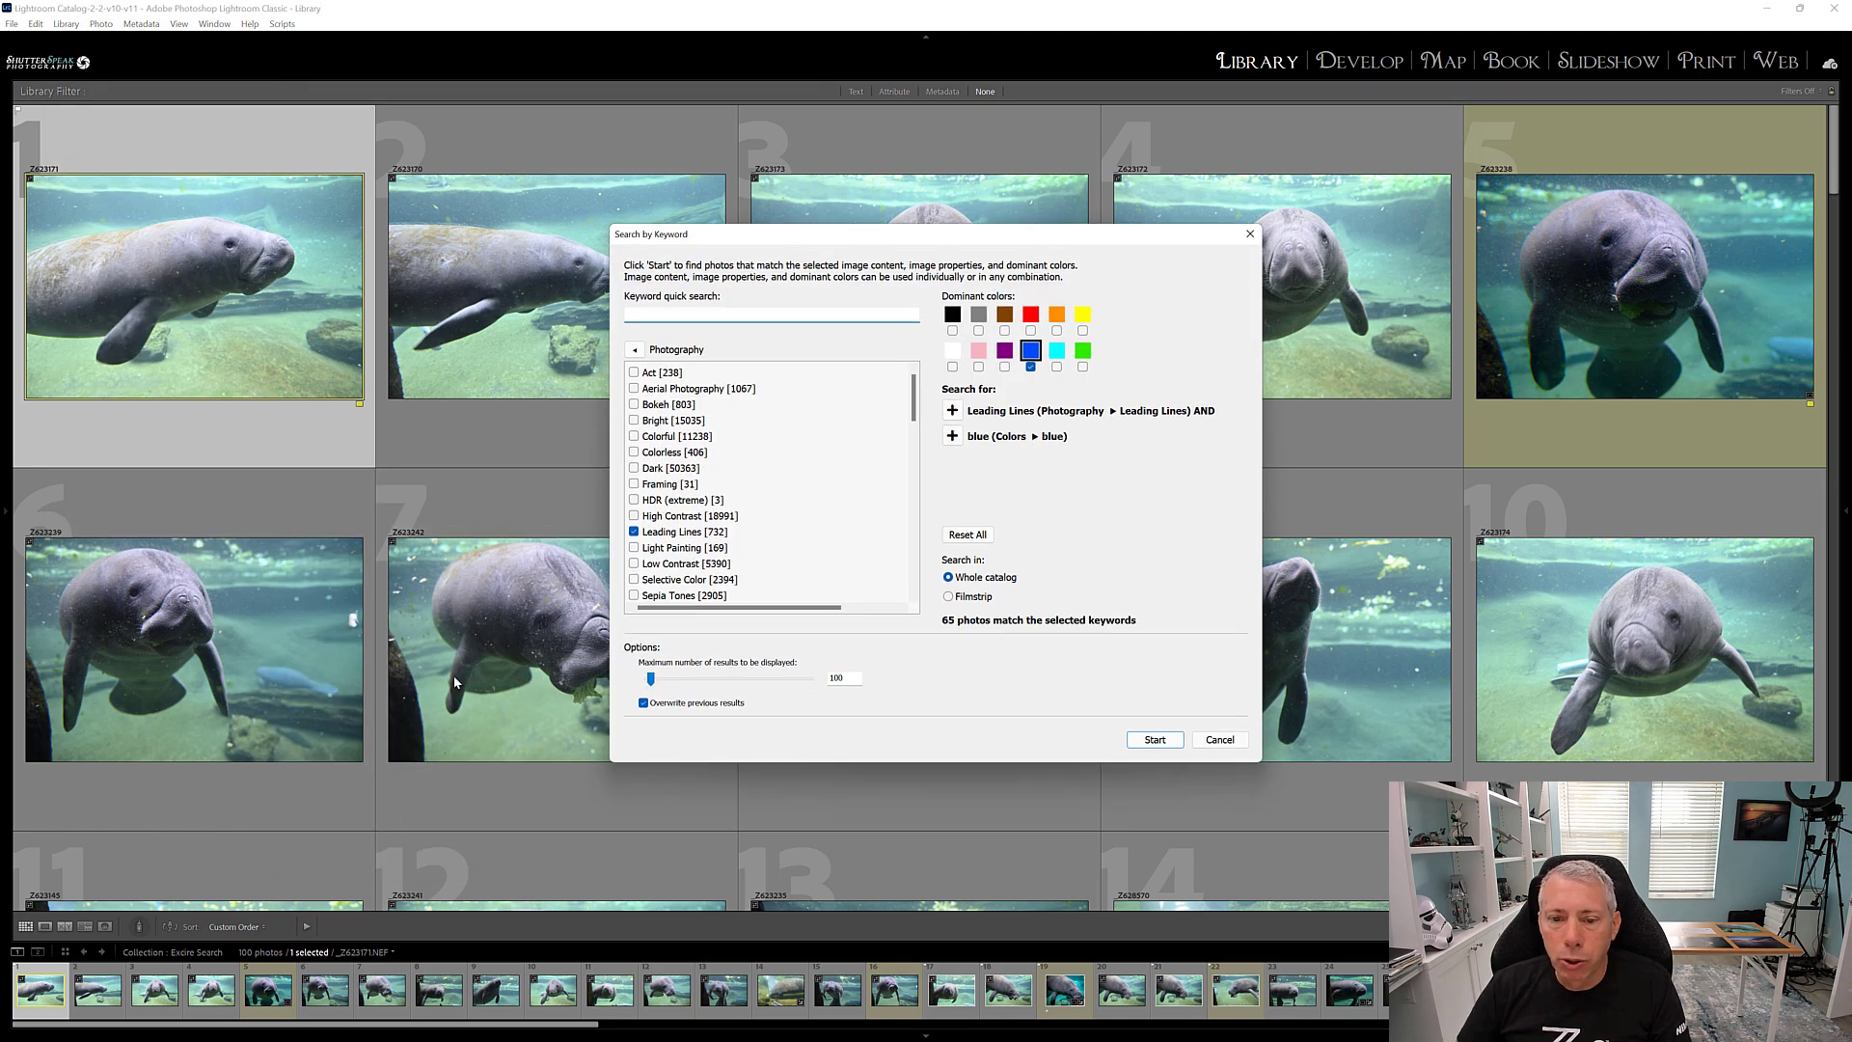
click(634, 531)
click(1030, 367)
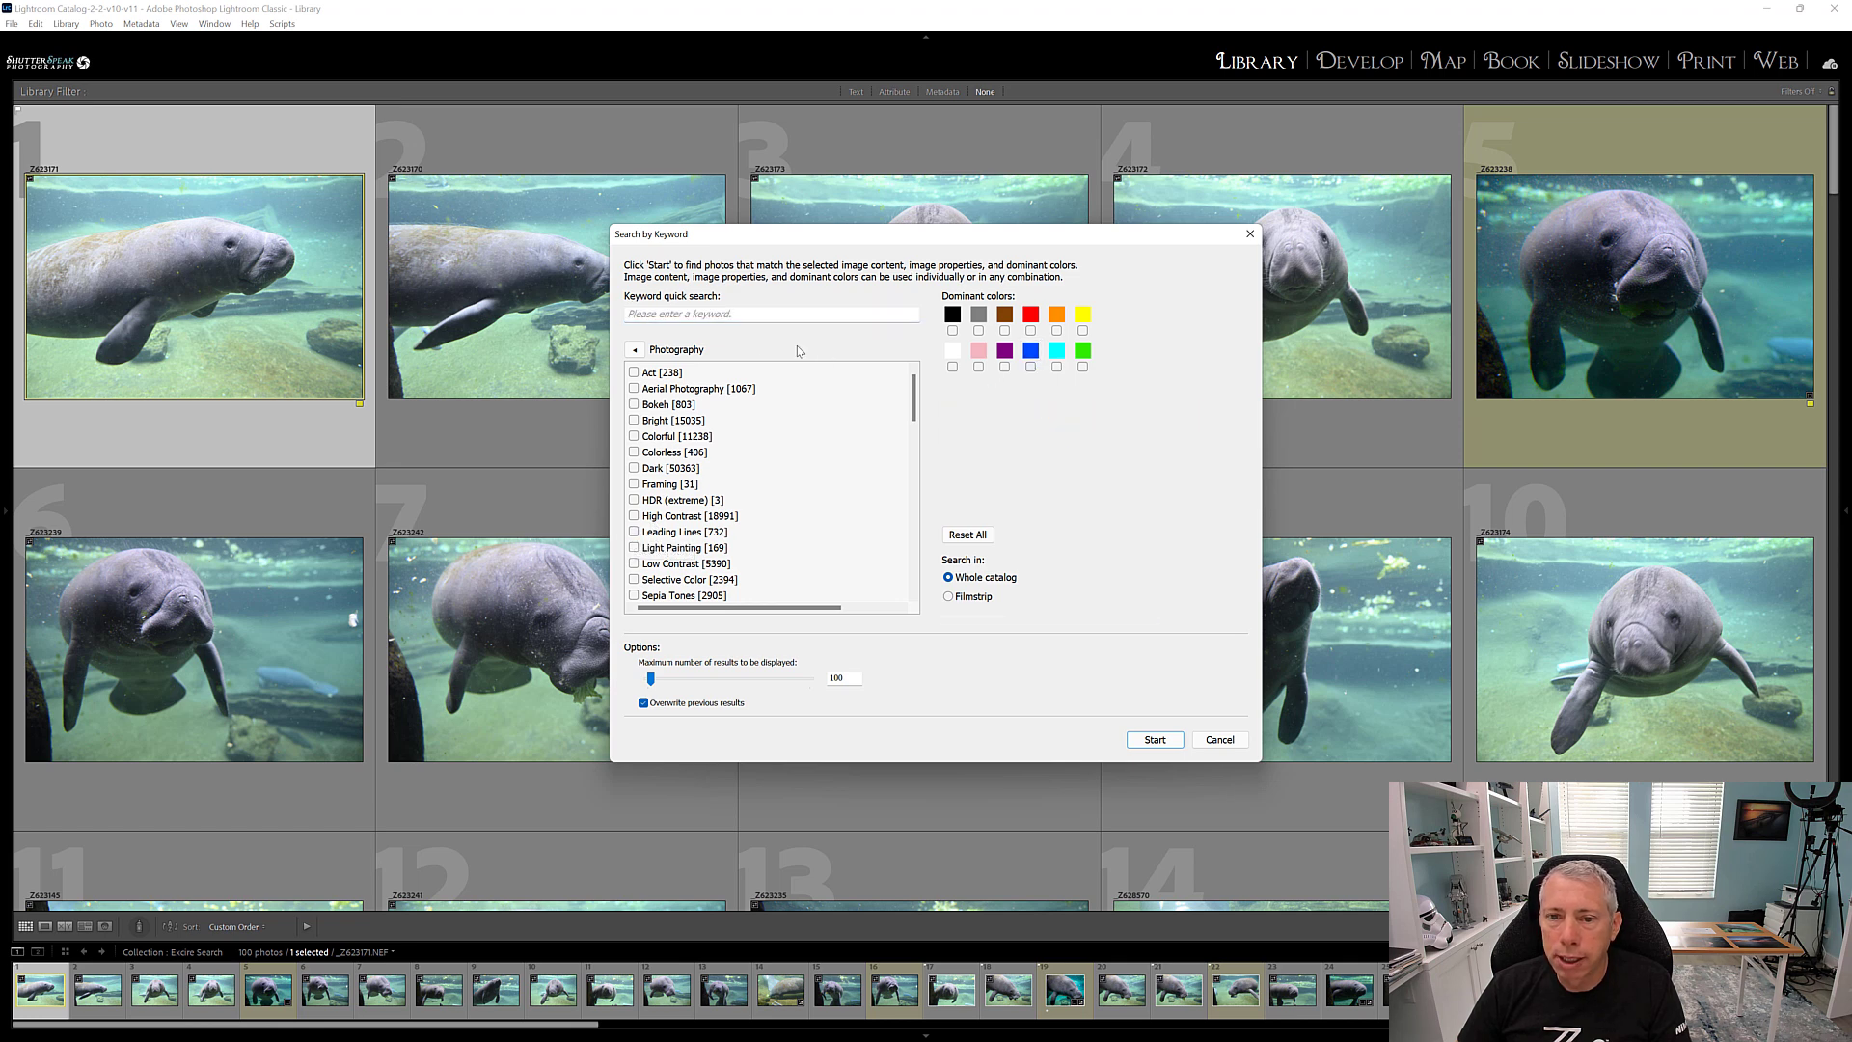
scroll(711, 434, down, 2)
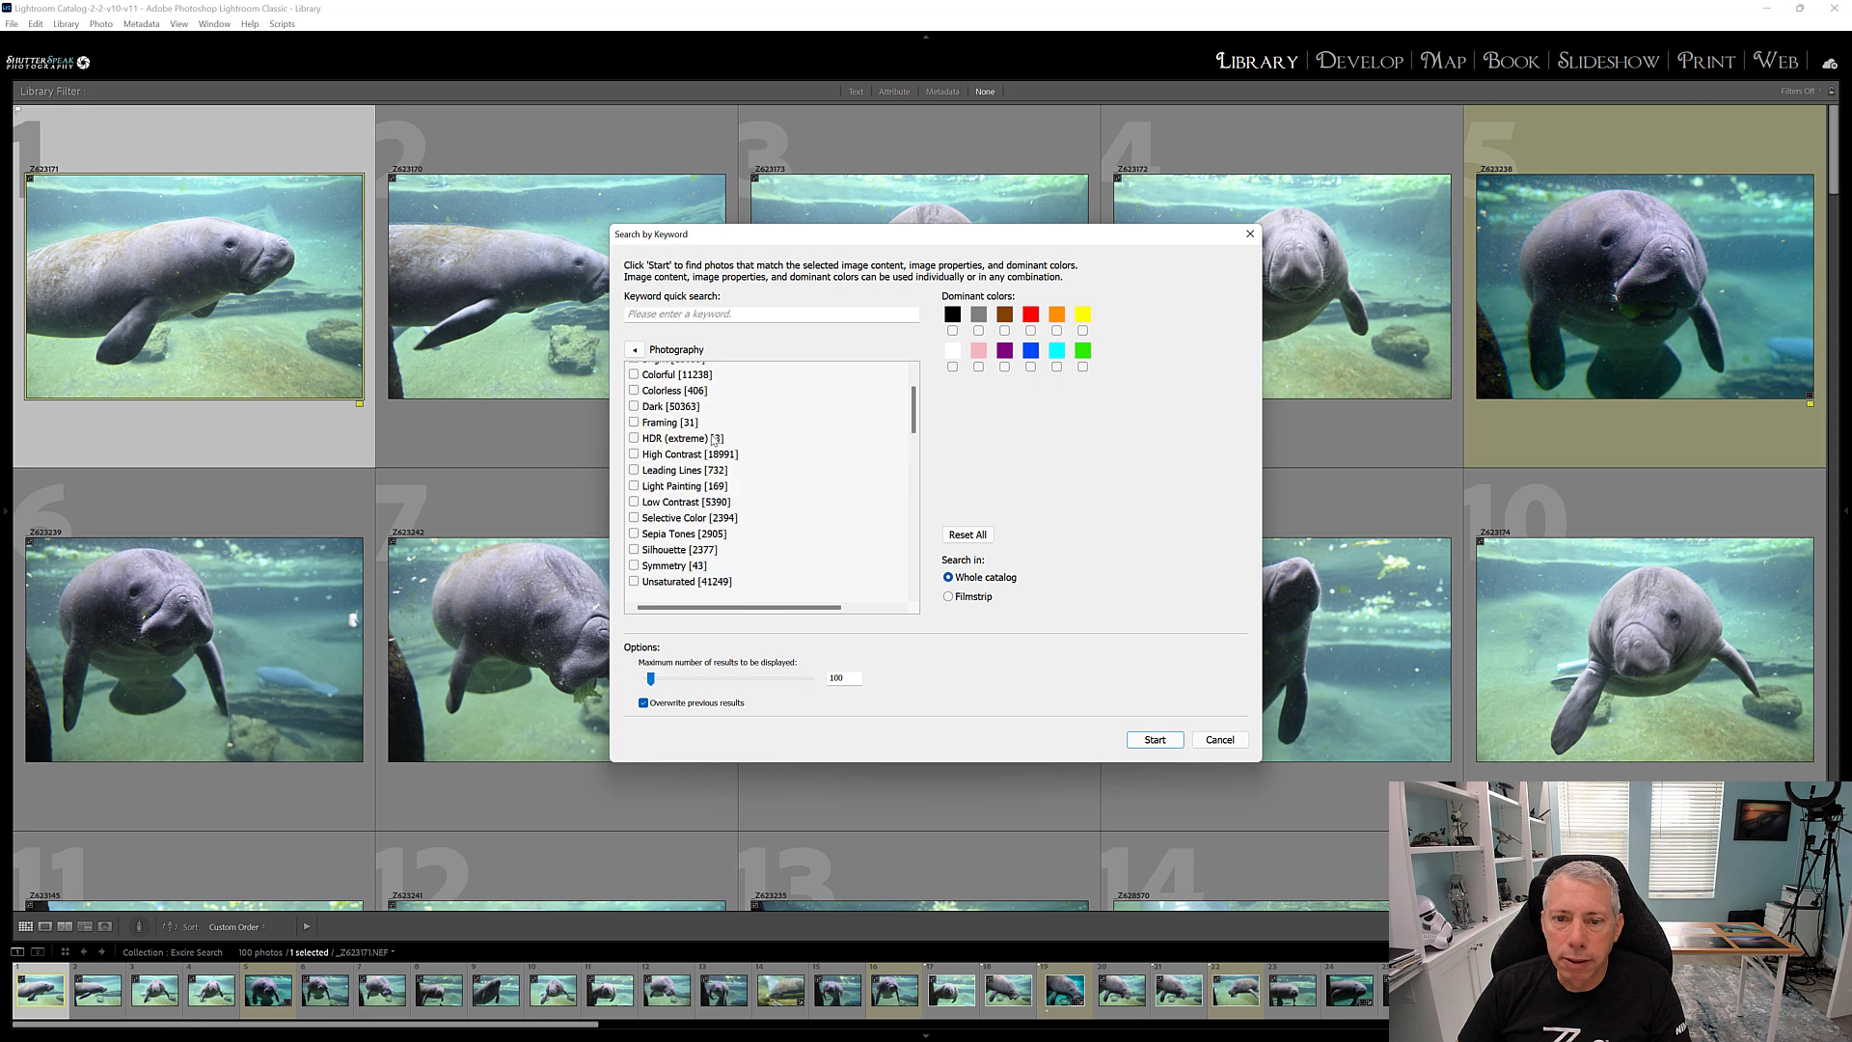
drag(917, 413, 915, 391)
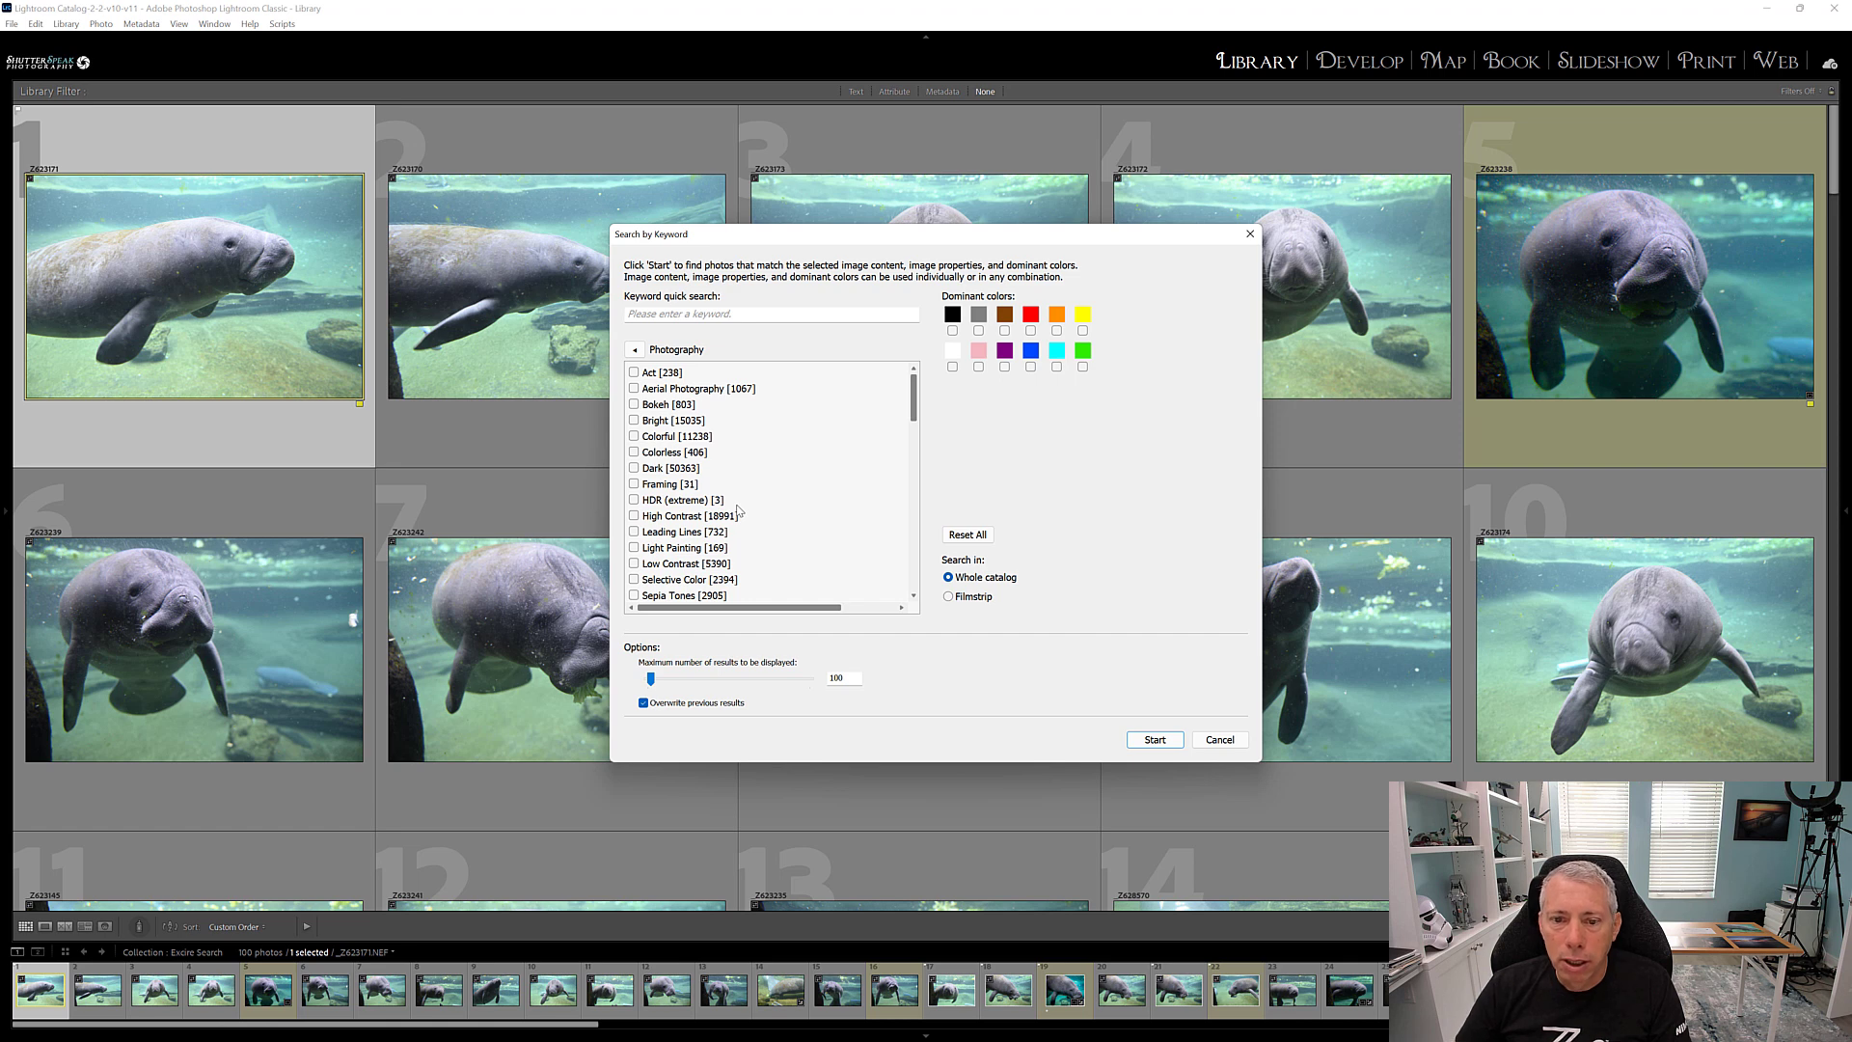
Search for Leading Lines with blue and green as dominant colours.
click(634, 532)
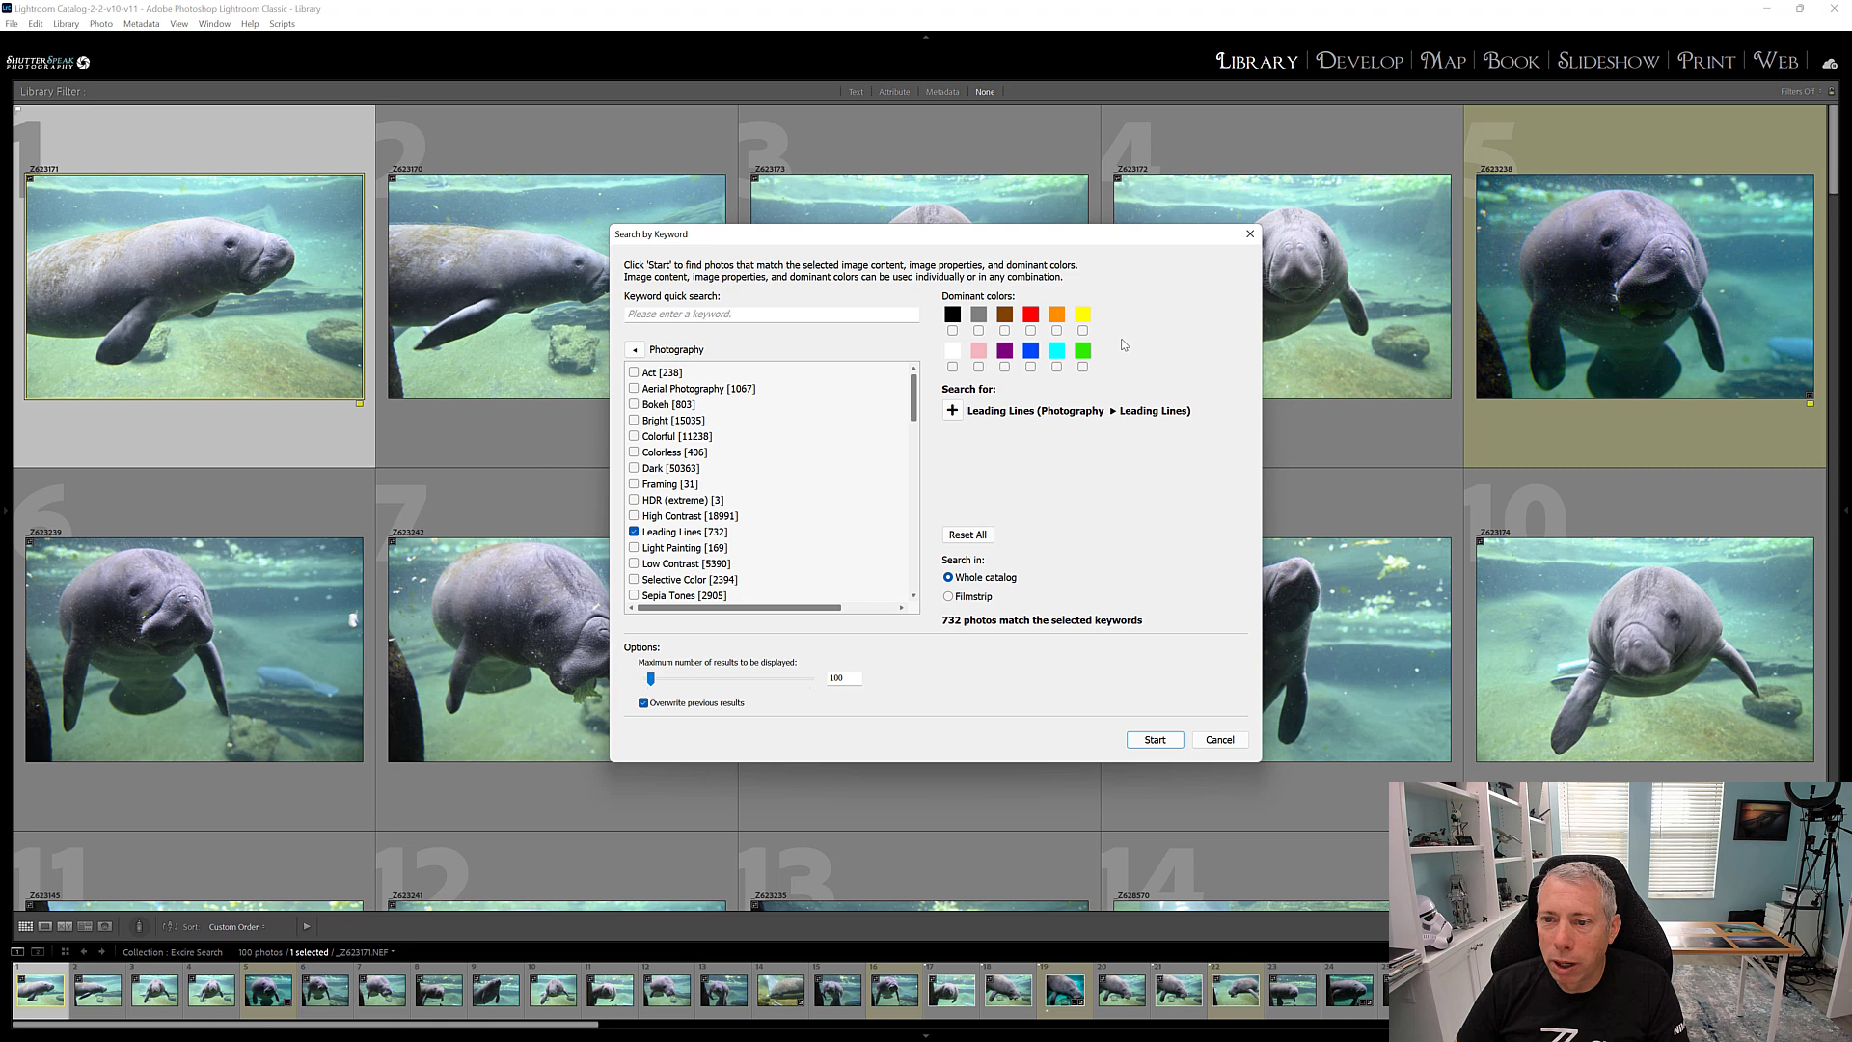
click(1030, 367)
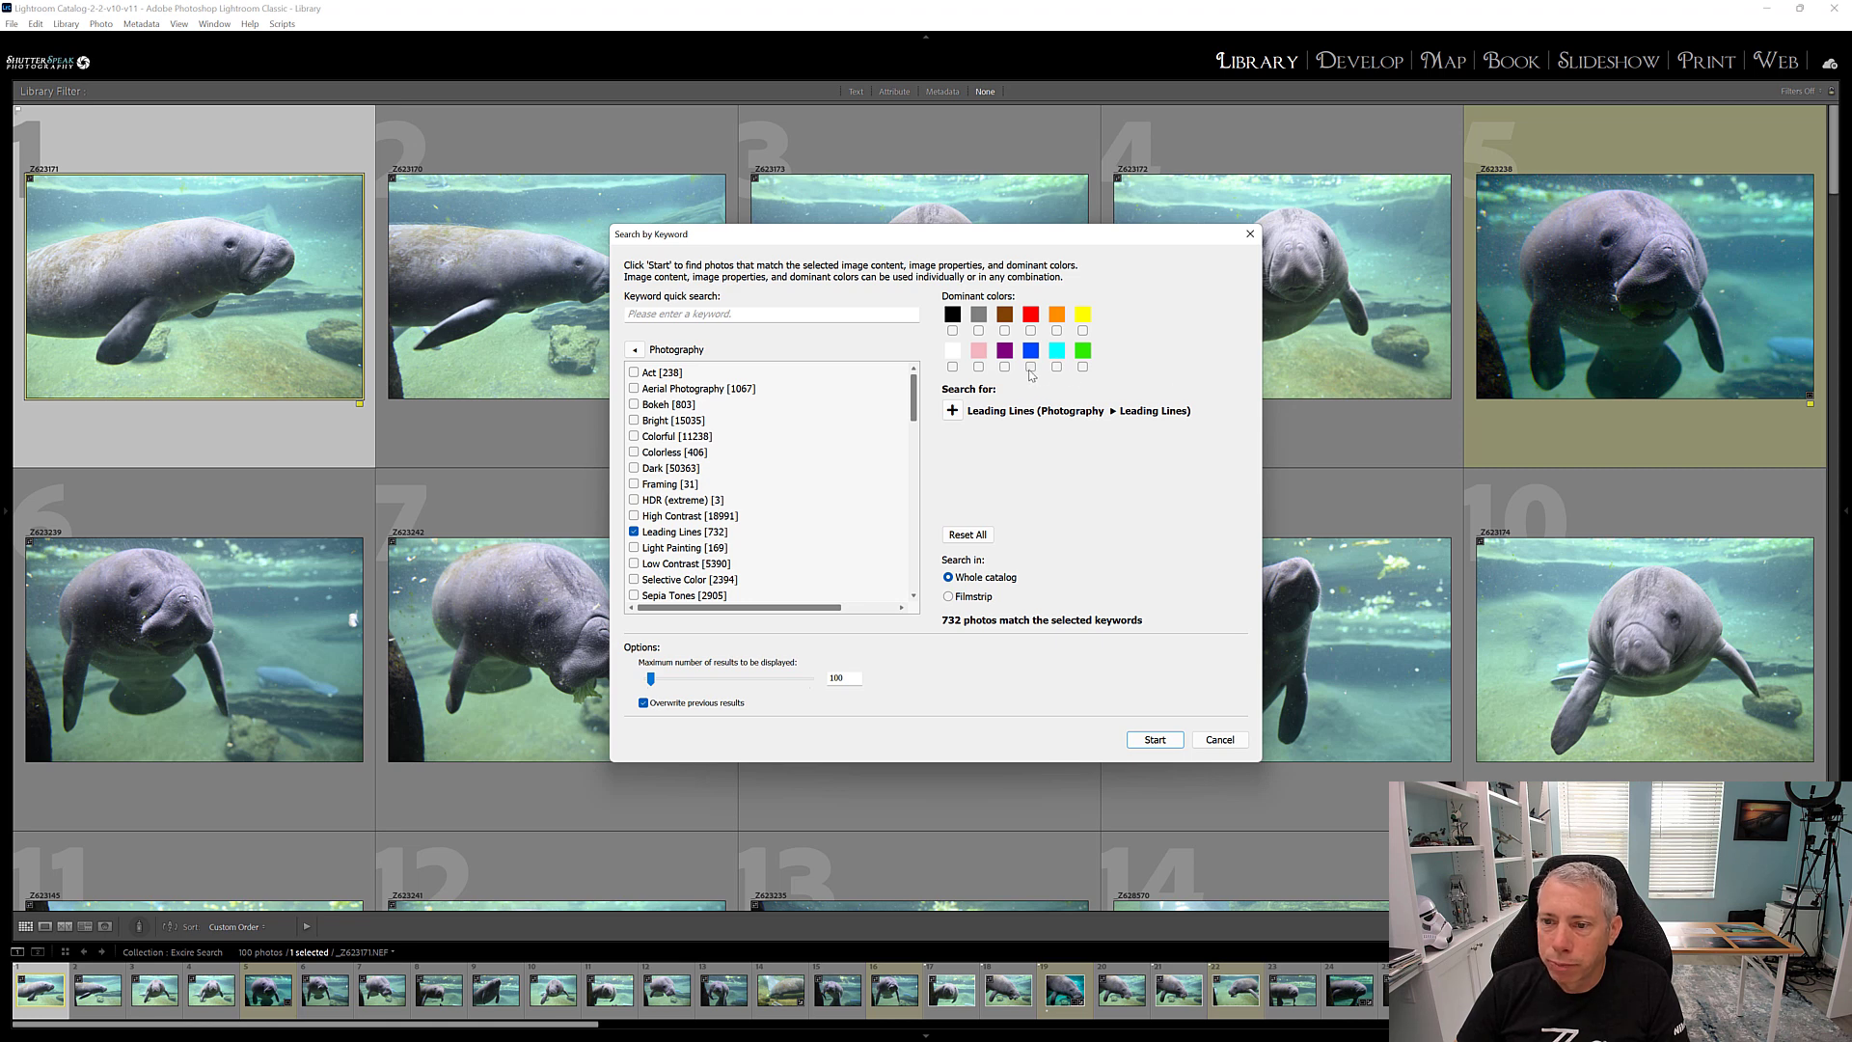
click(1082, 367)
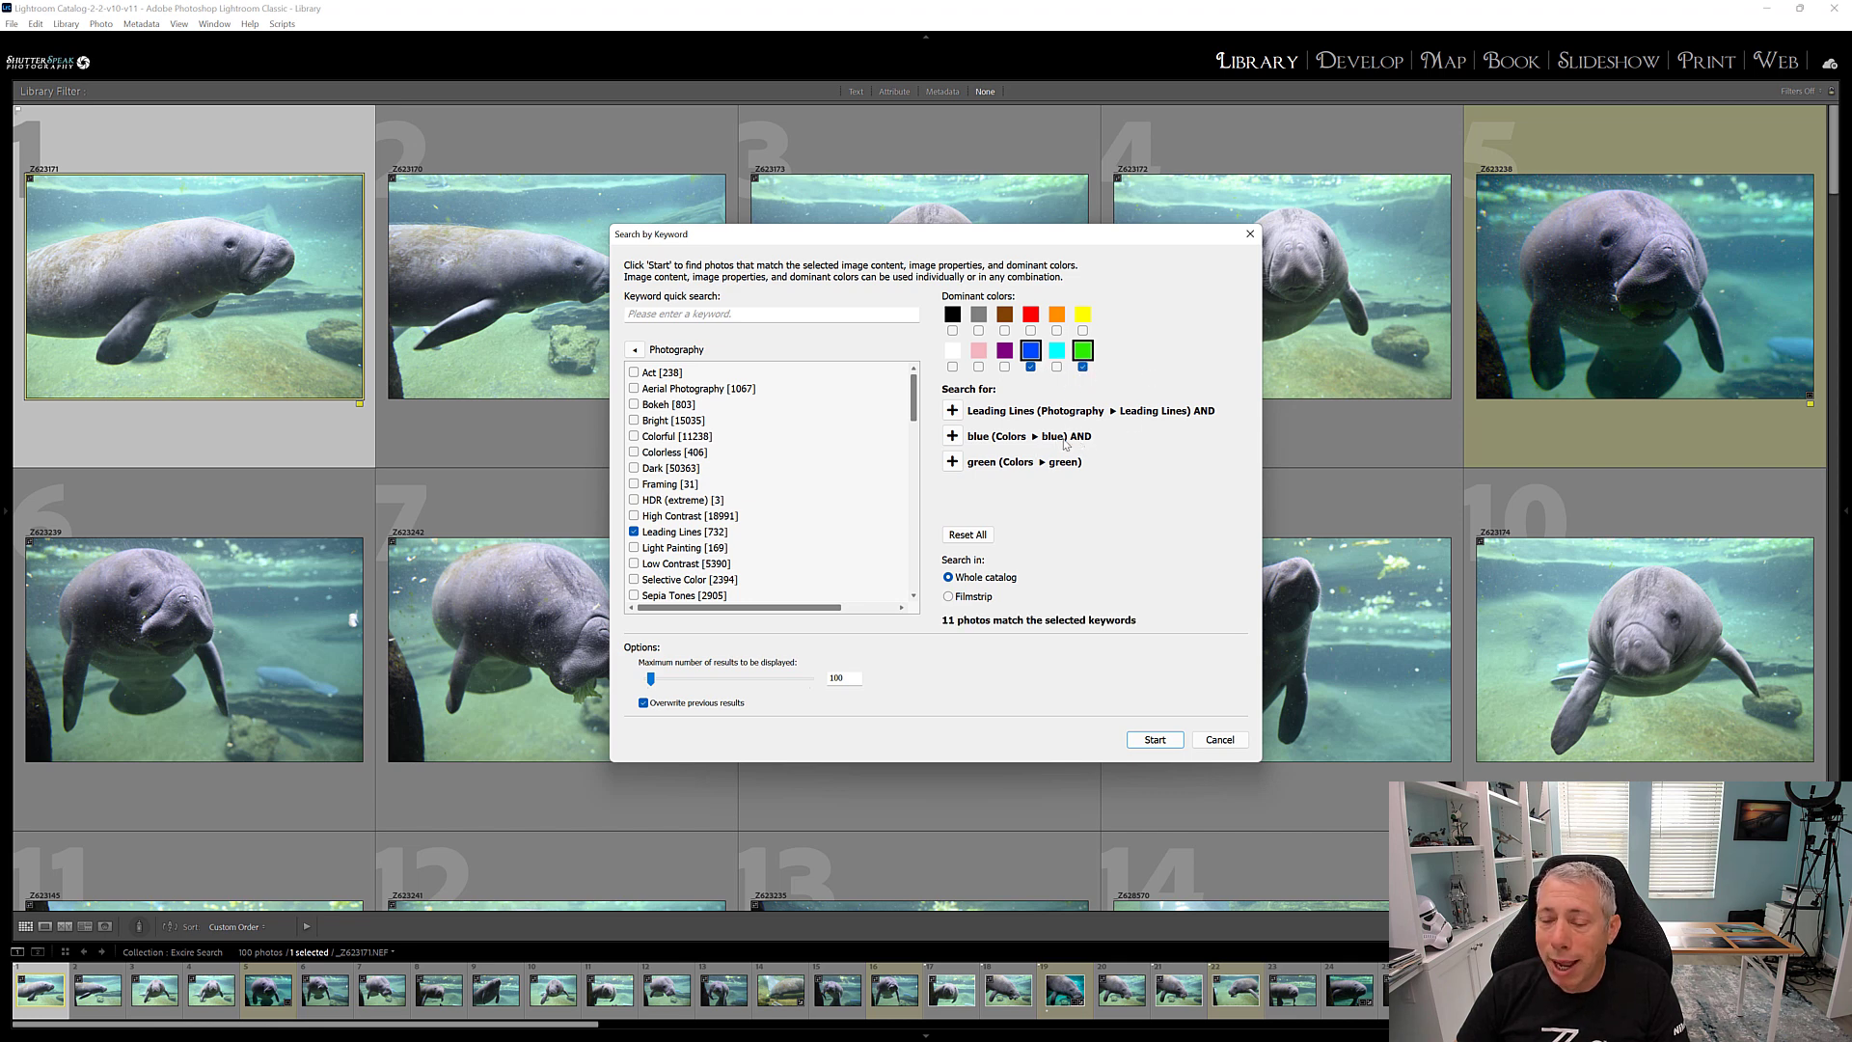
click(952, 462)
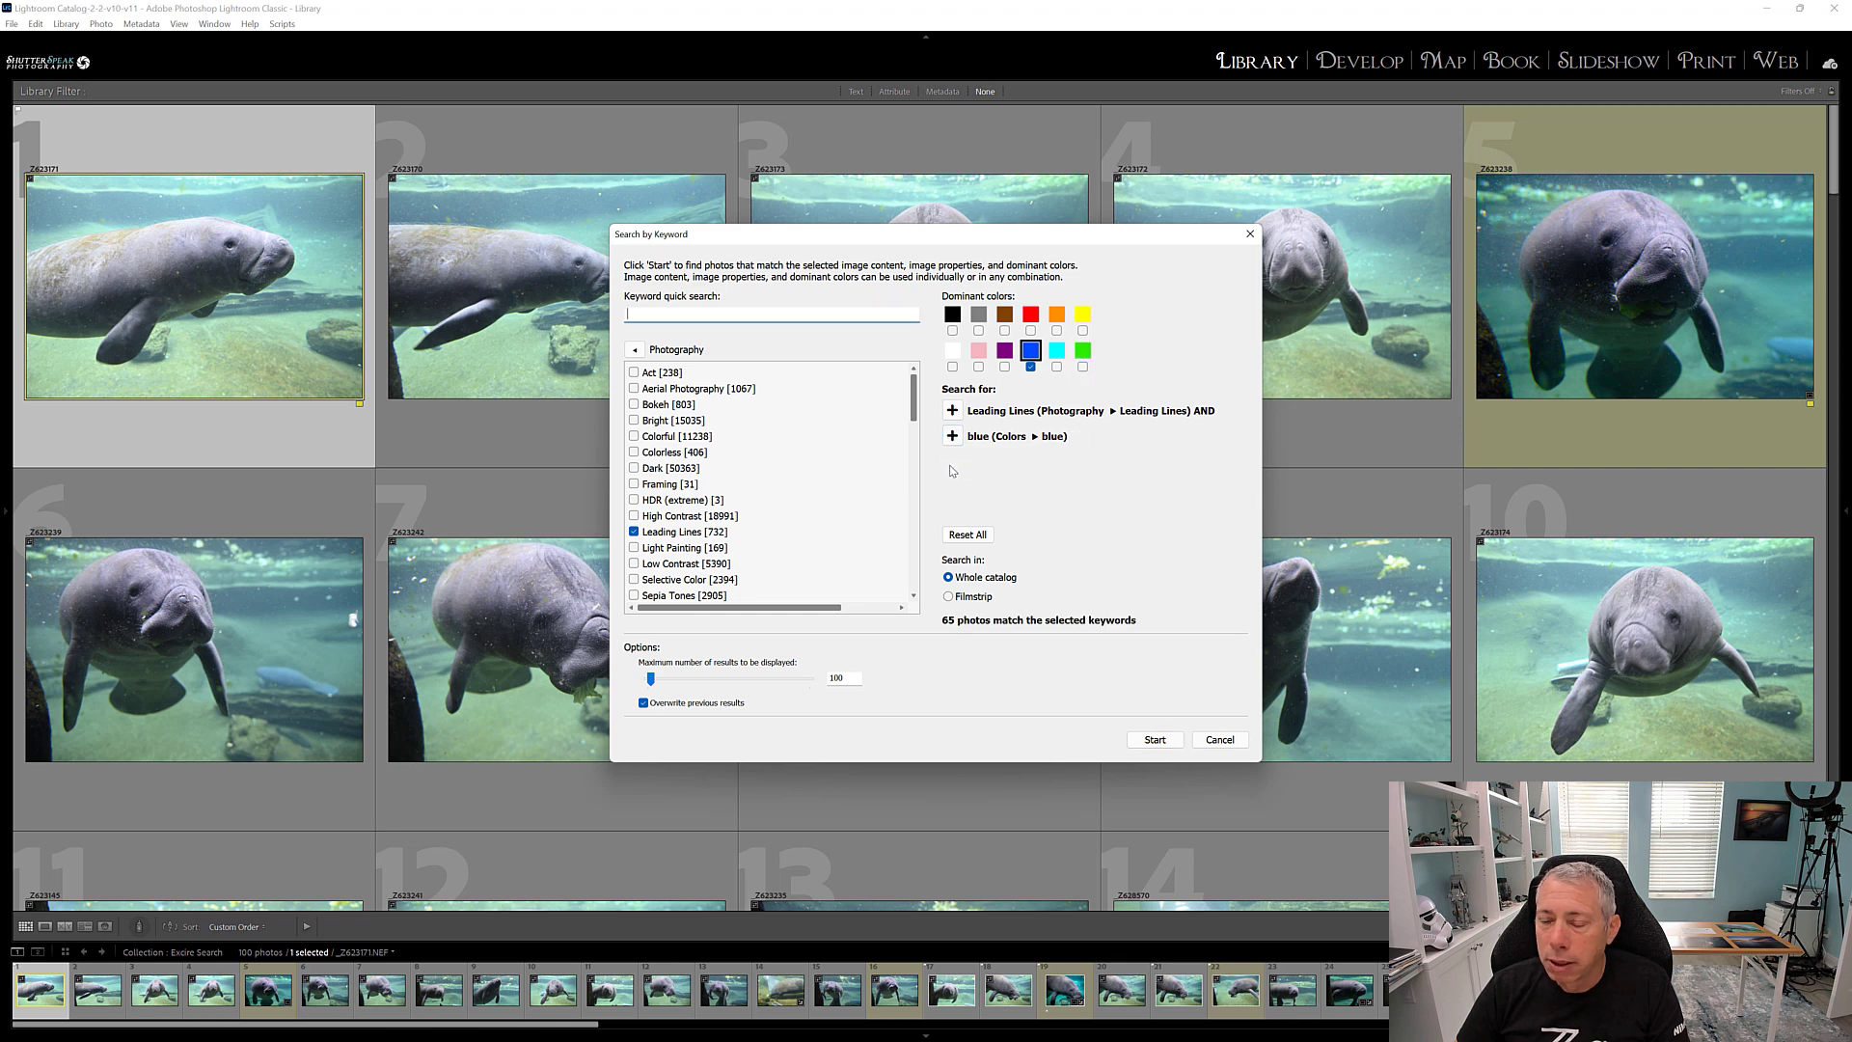
click(1082, 366)
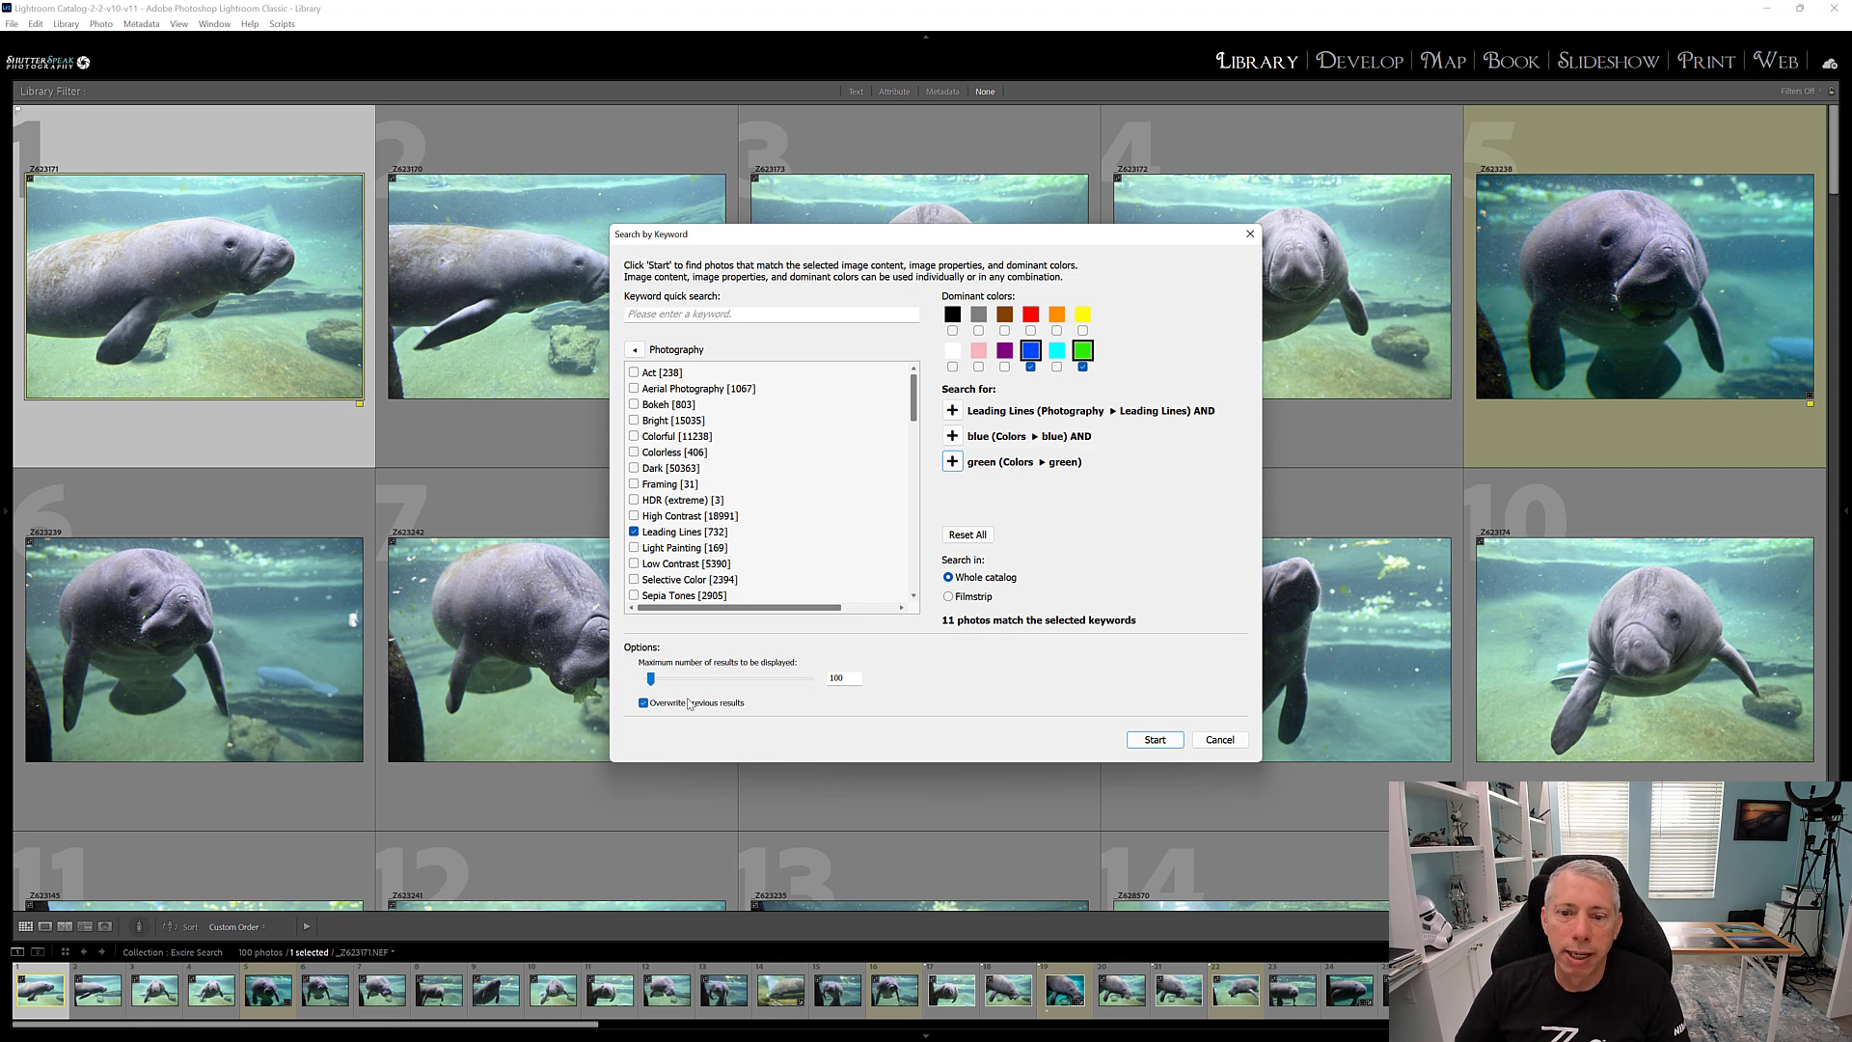
click(1152, 741)
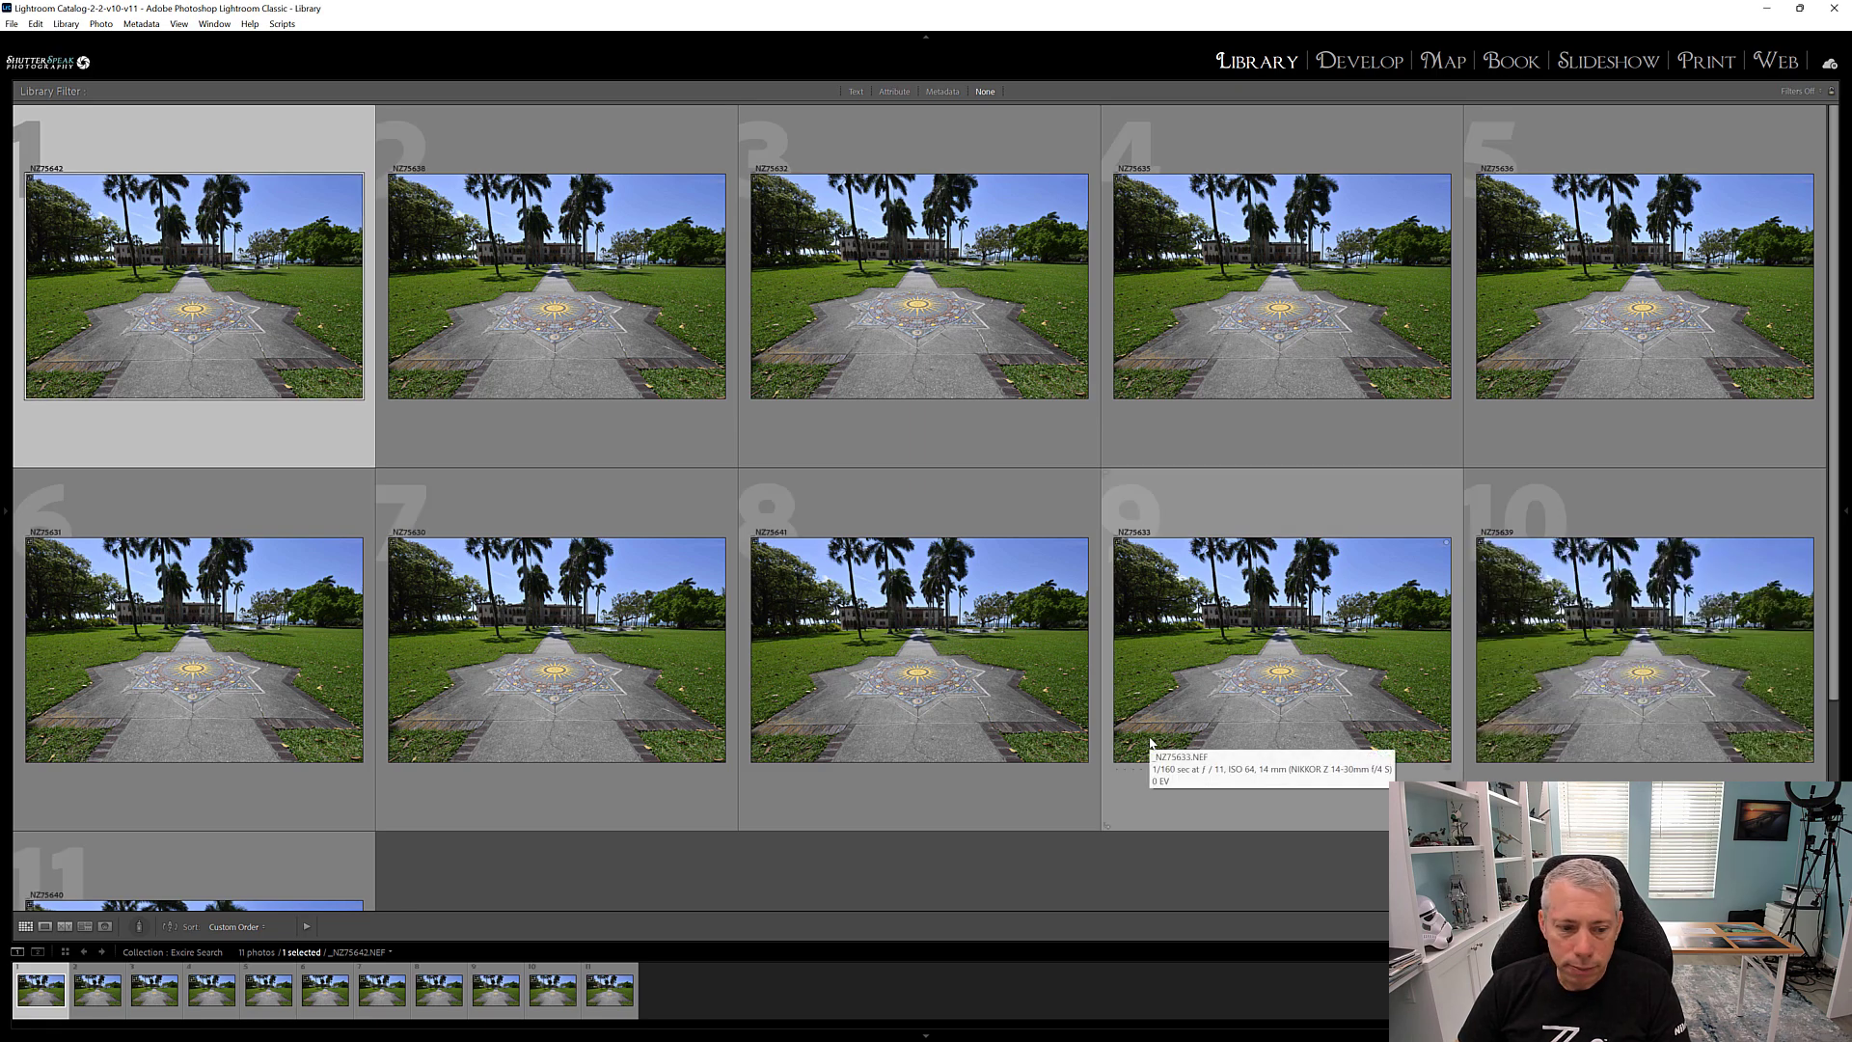
Scroll through the 11 garden-path results and back to the top.
scroll(1109, 718, down, 3)
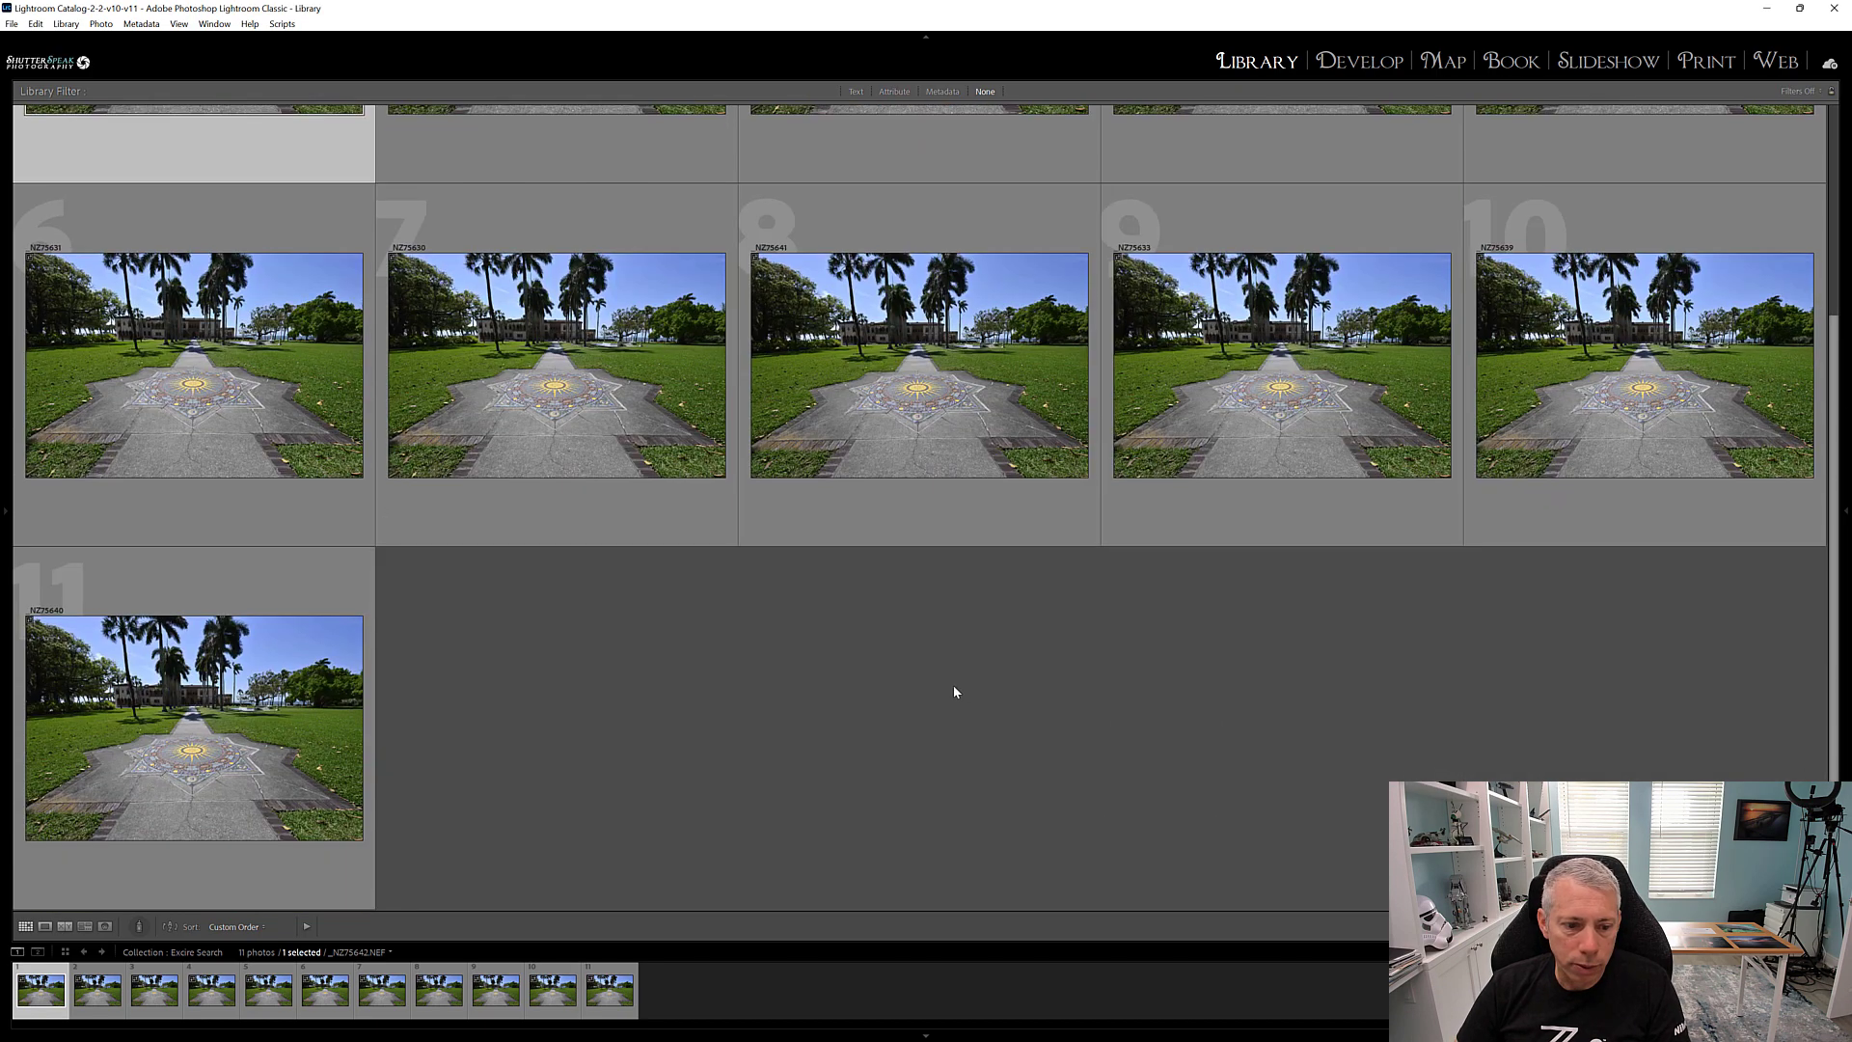
scroll(975, 686, up, 3)
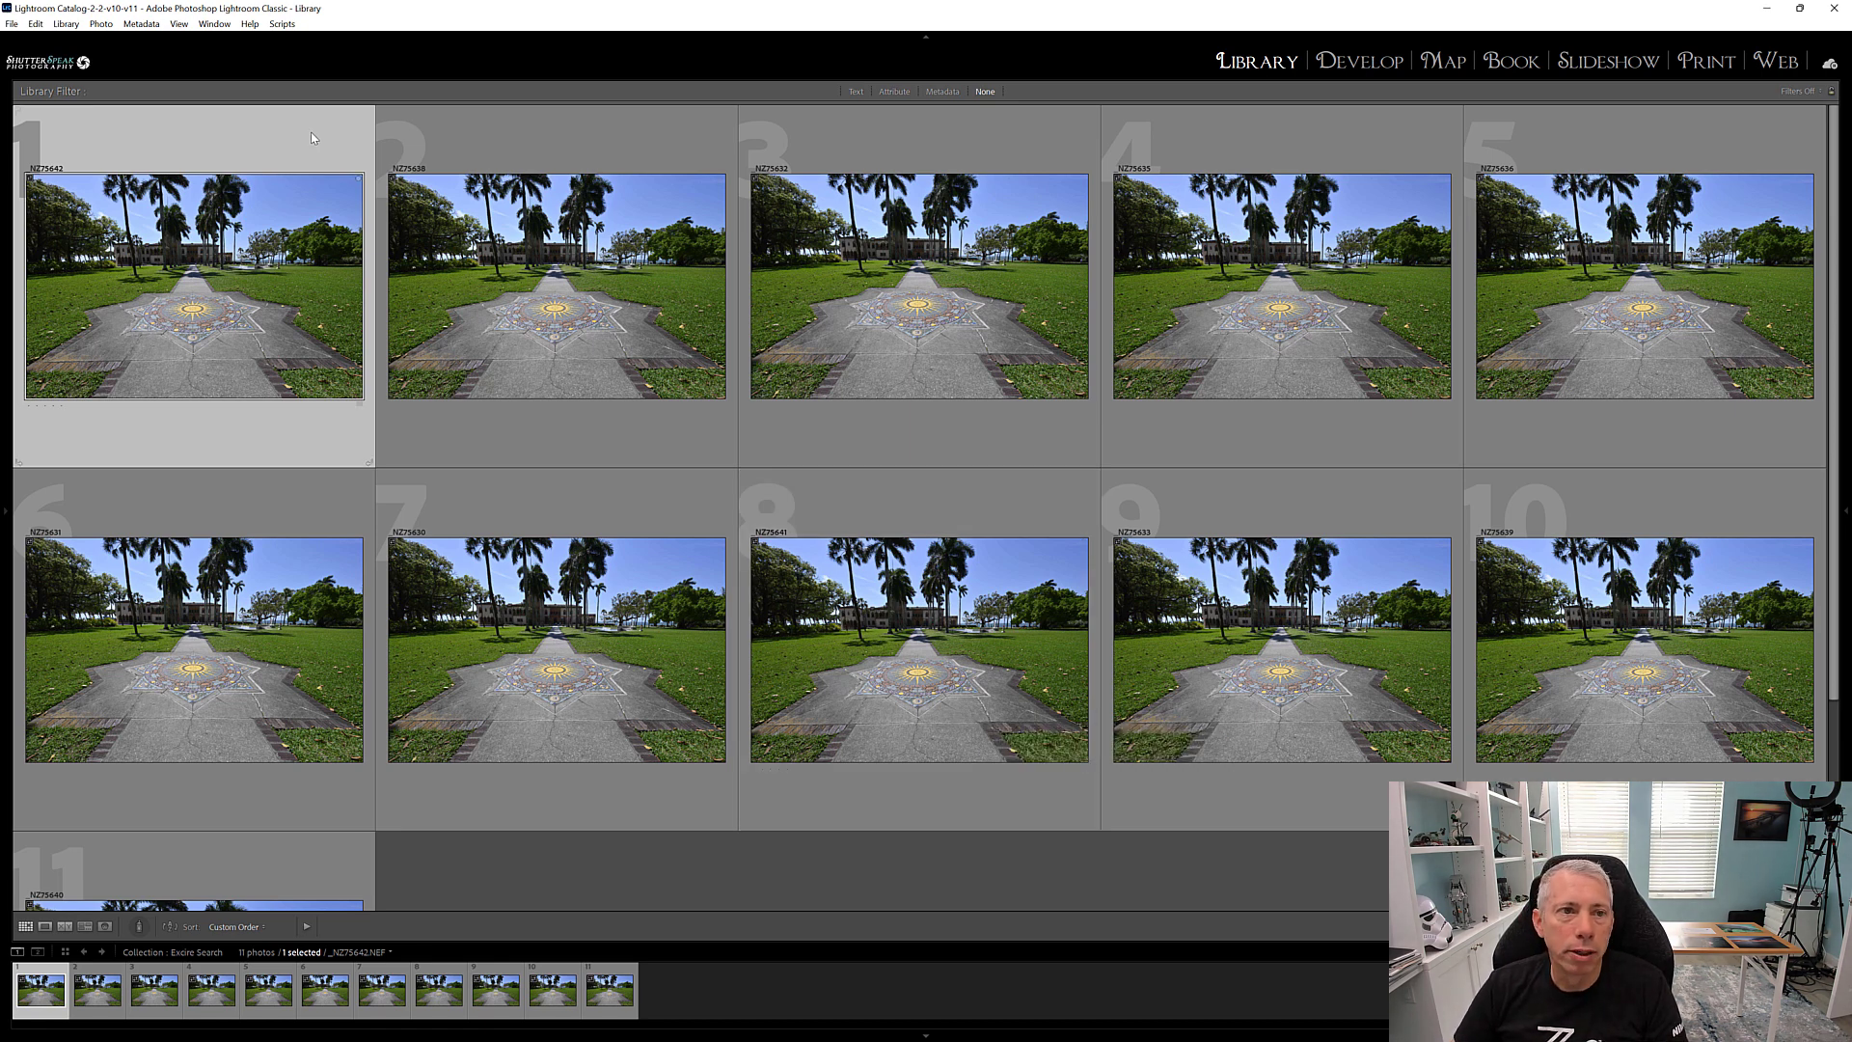
Rerun the keyword search for Leading Lines only, with green and blue unchecked.
click(79, 26)
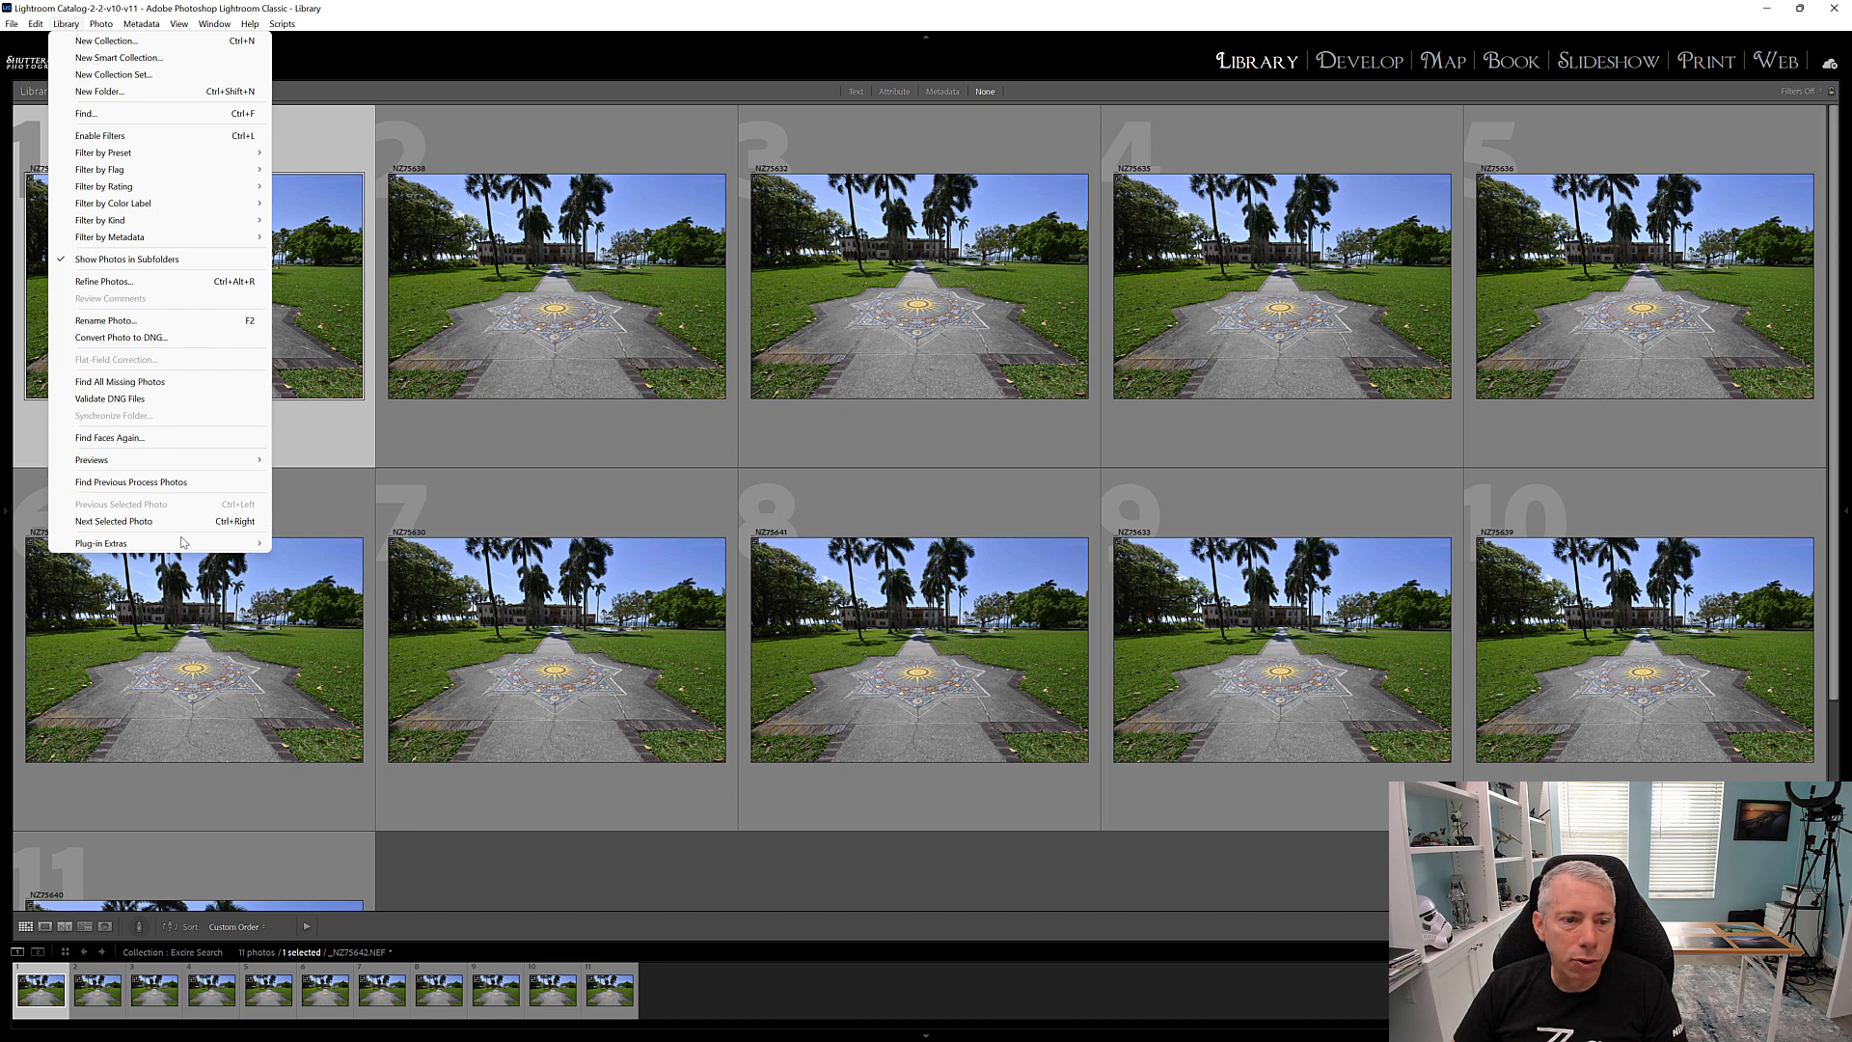
mouse_move(185, 544)
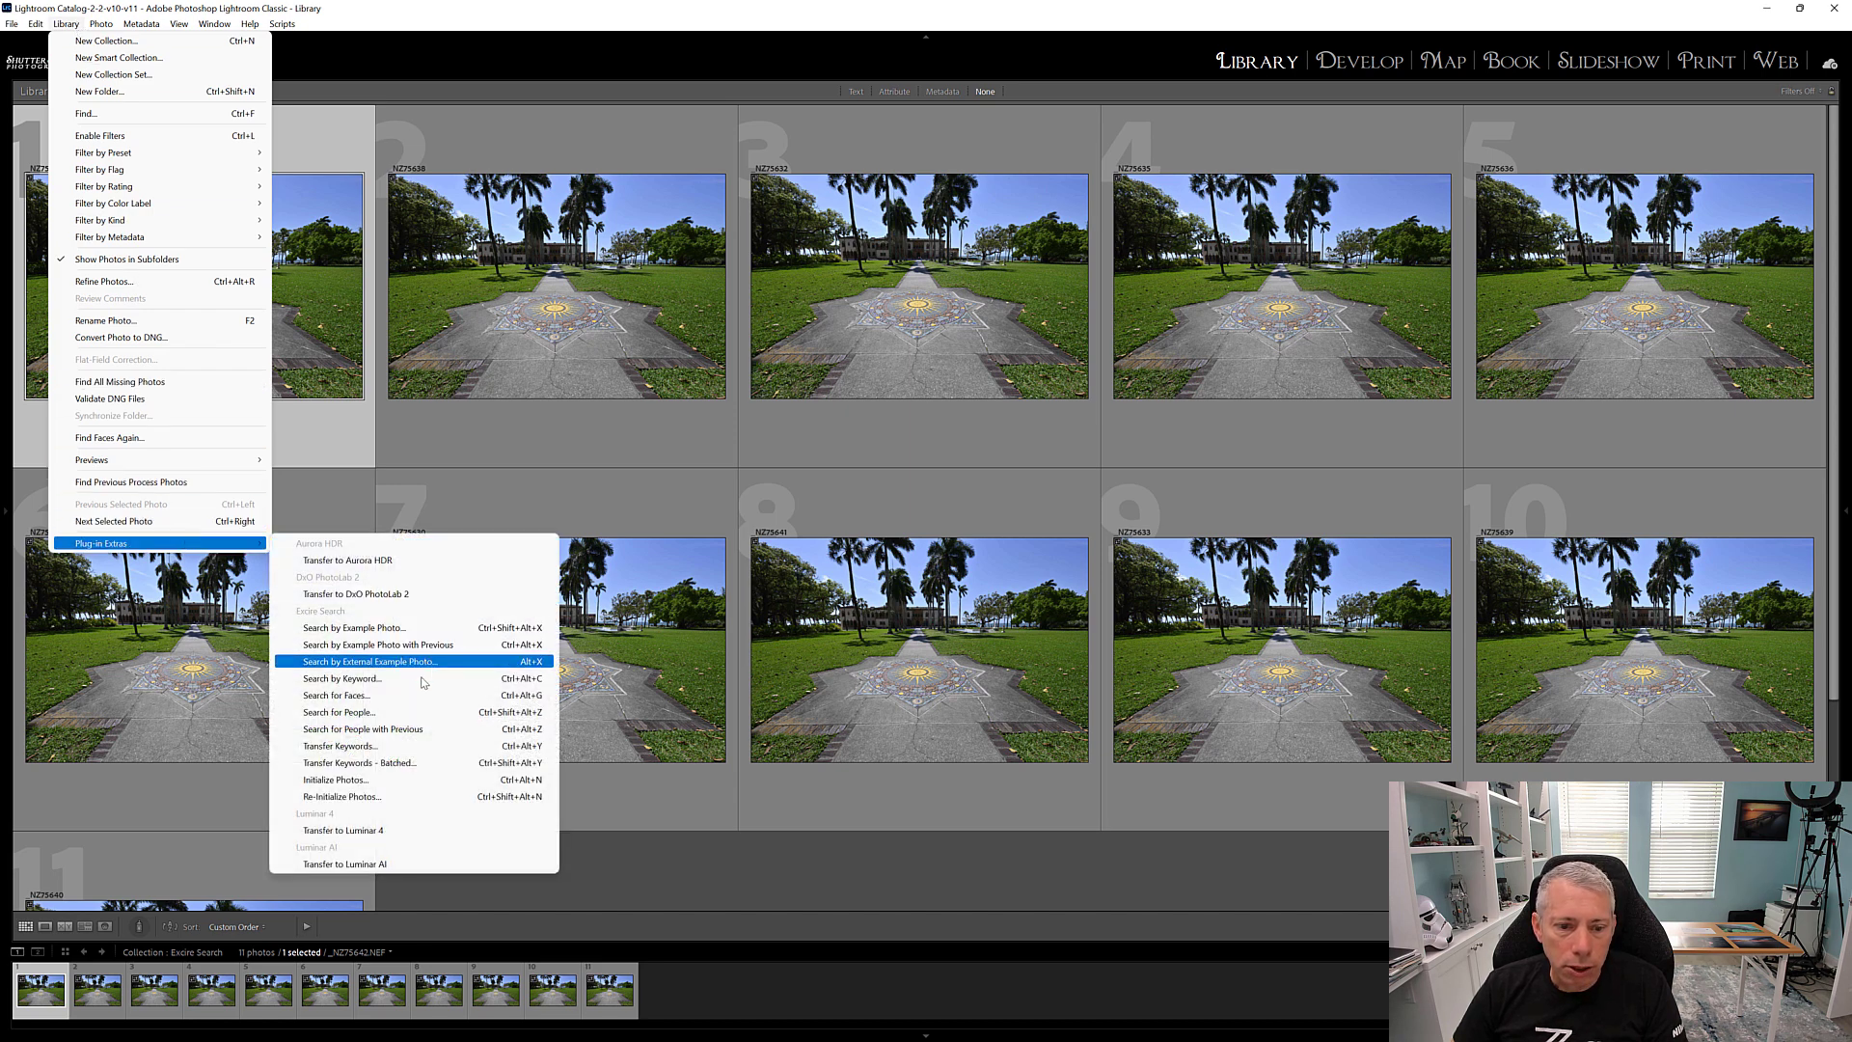
click(418, 681)
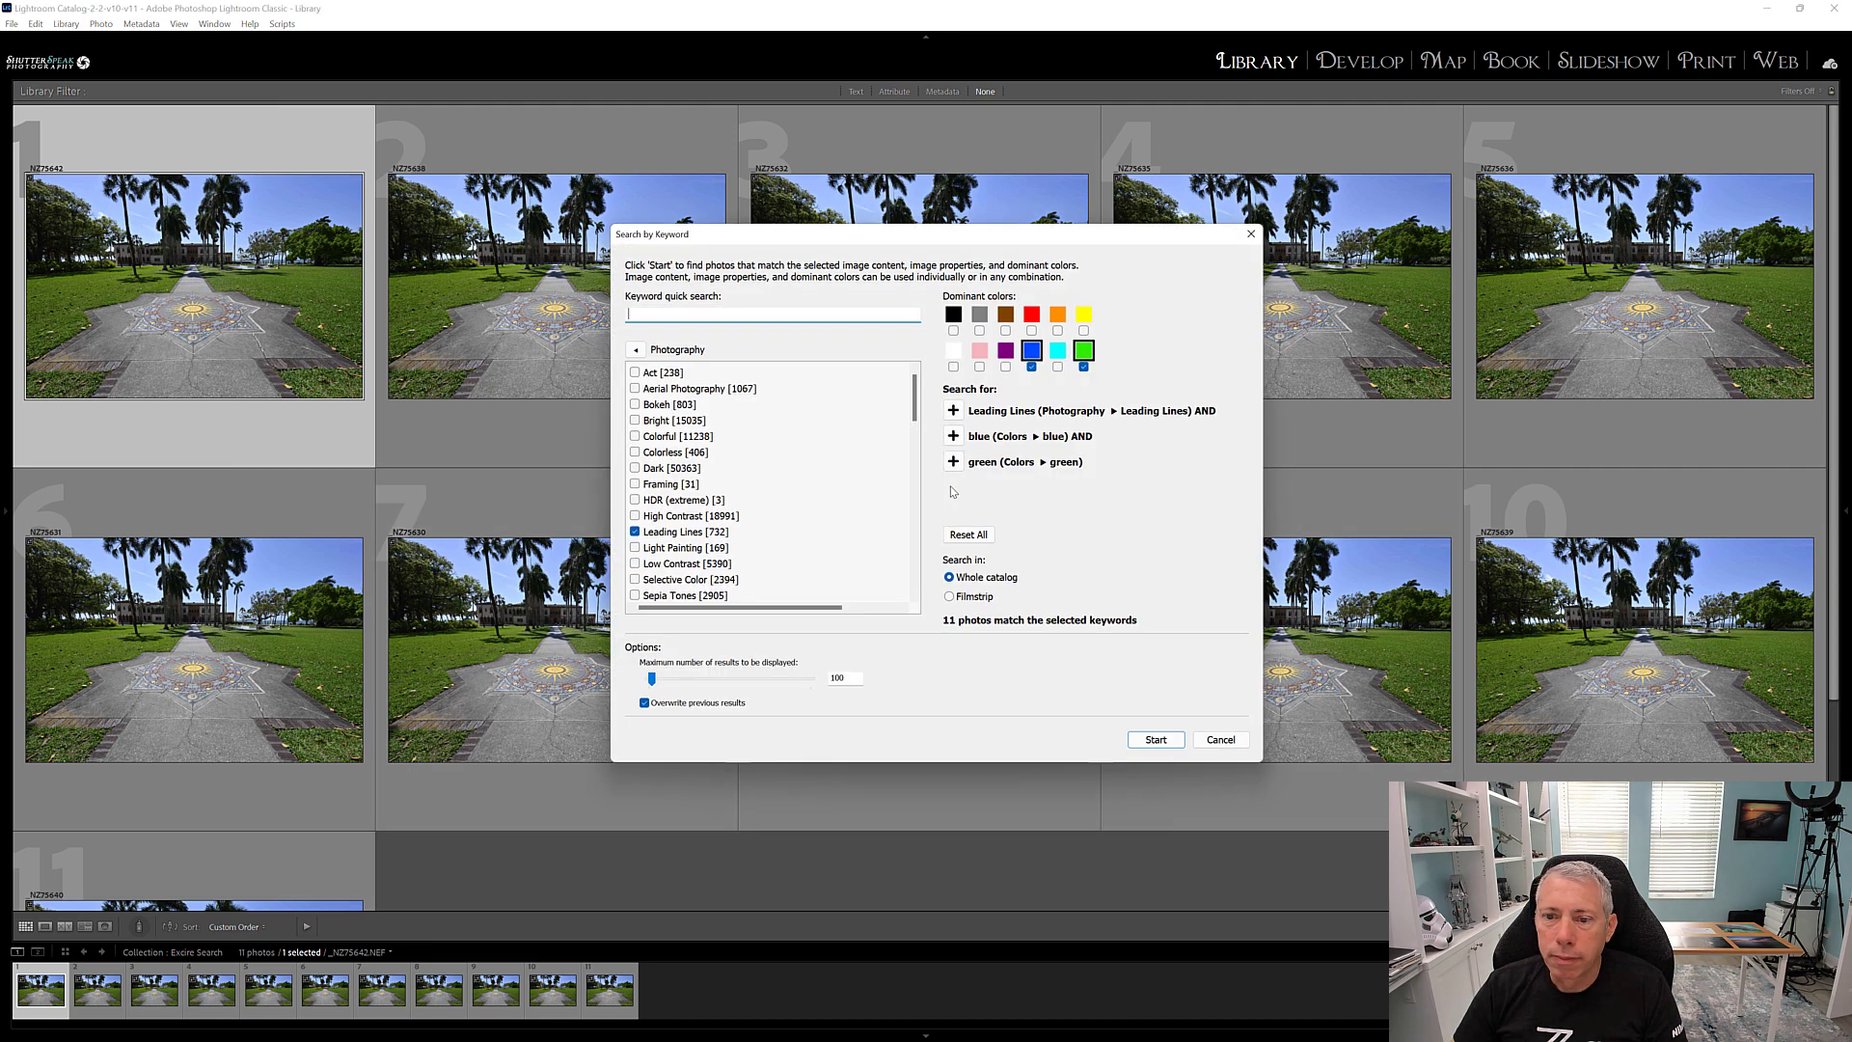
click(954, 461)
click(954, 436)
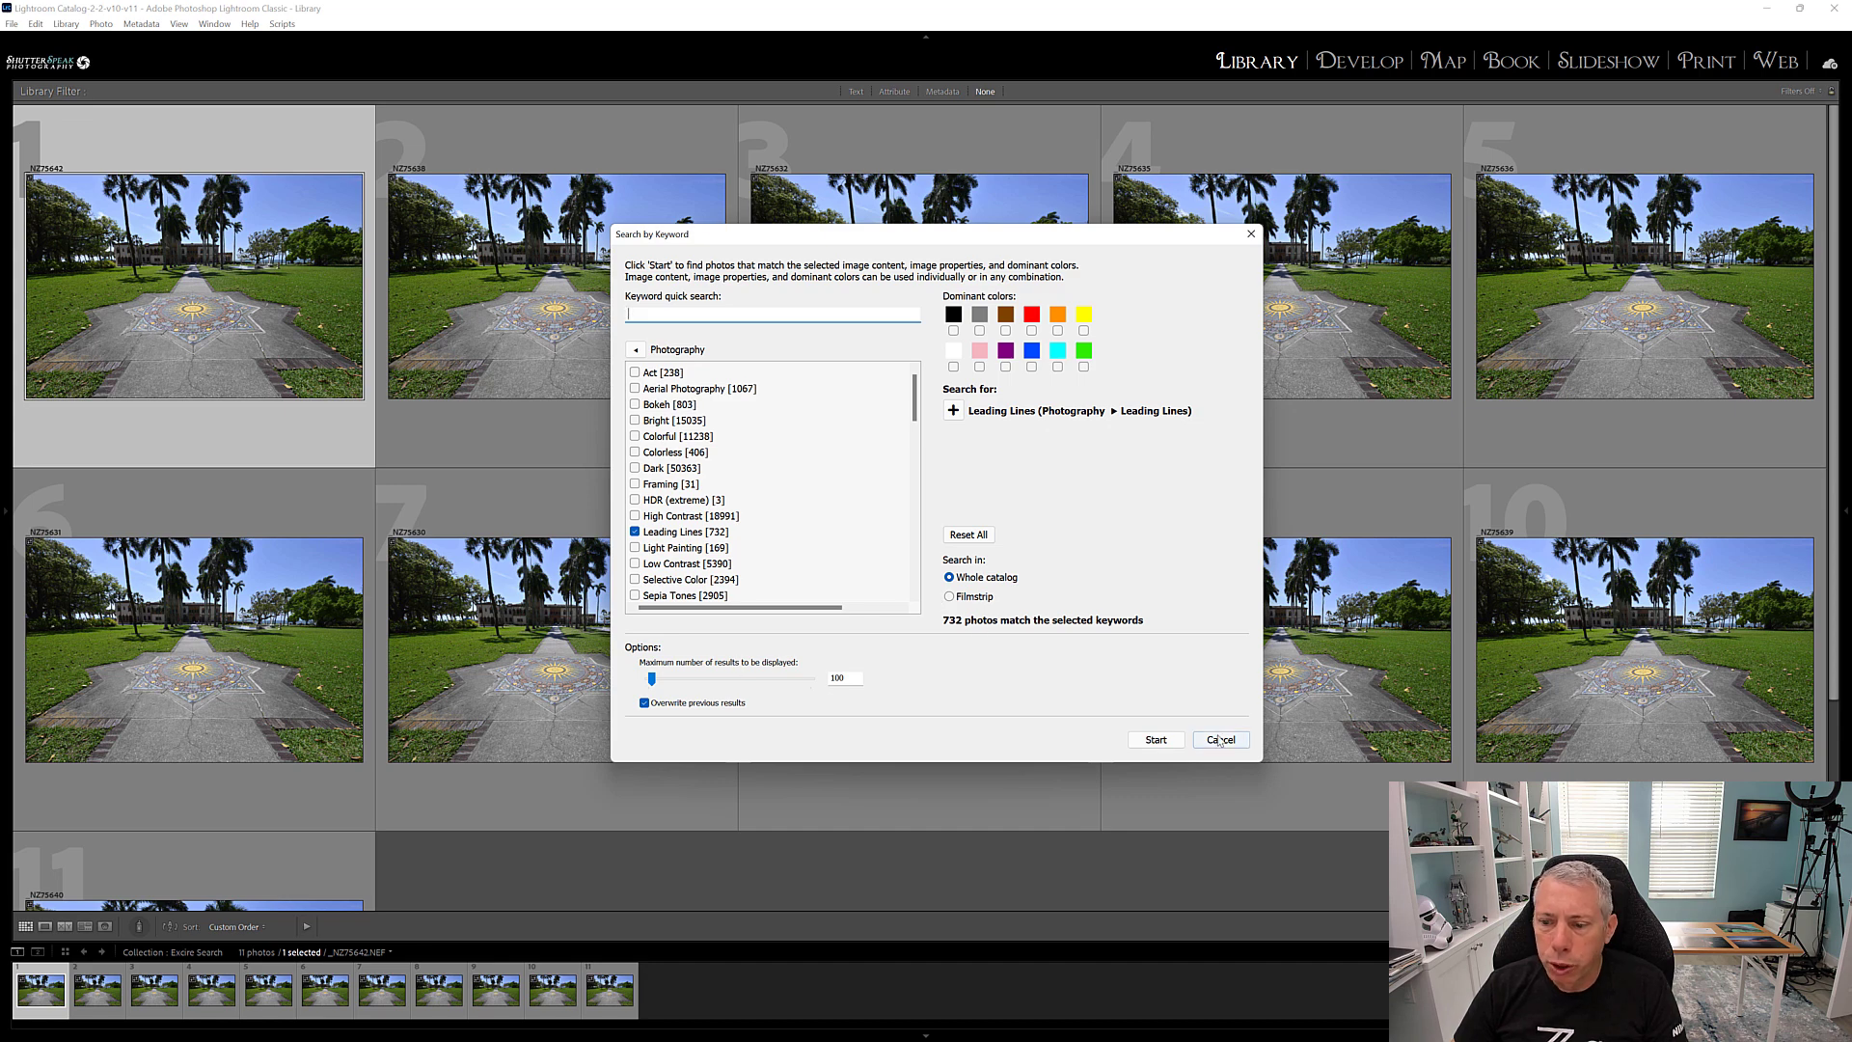
click(1155, 739)
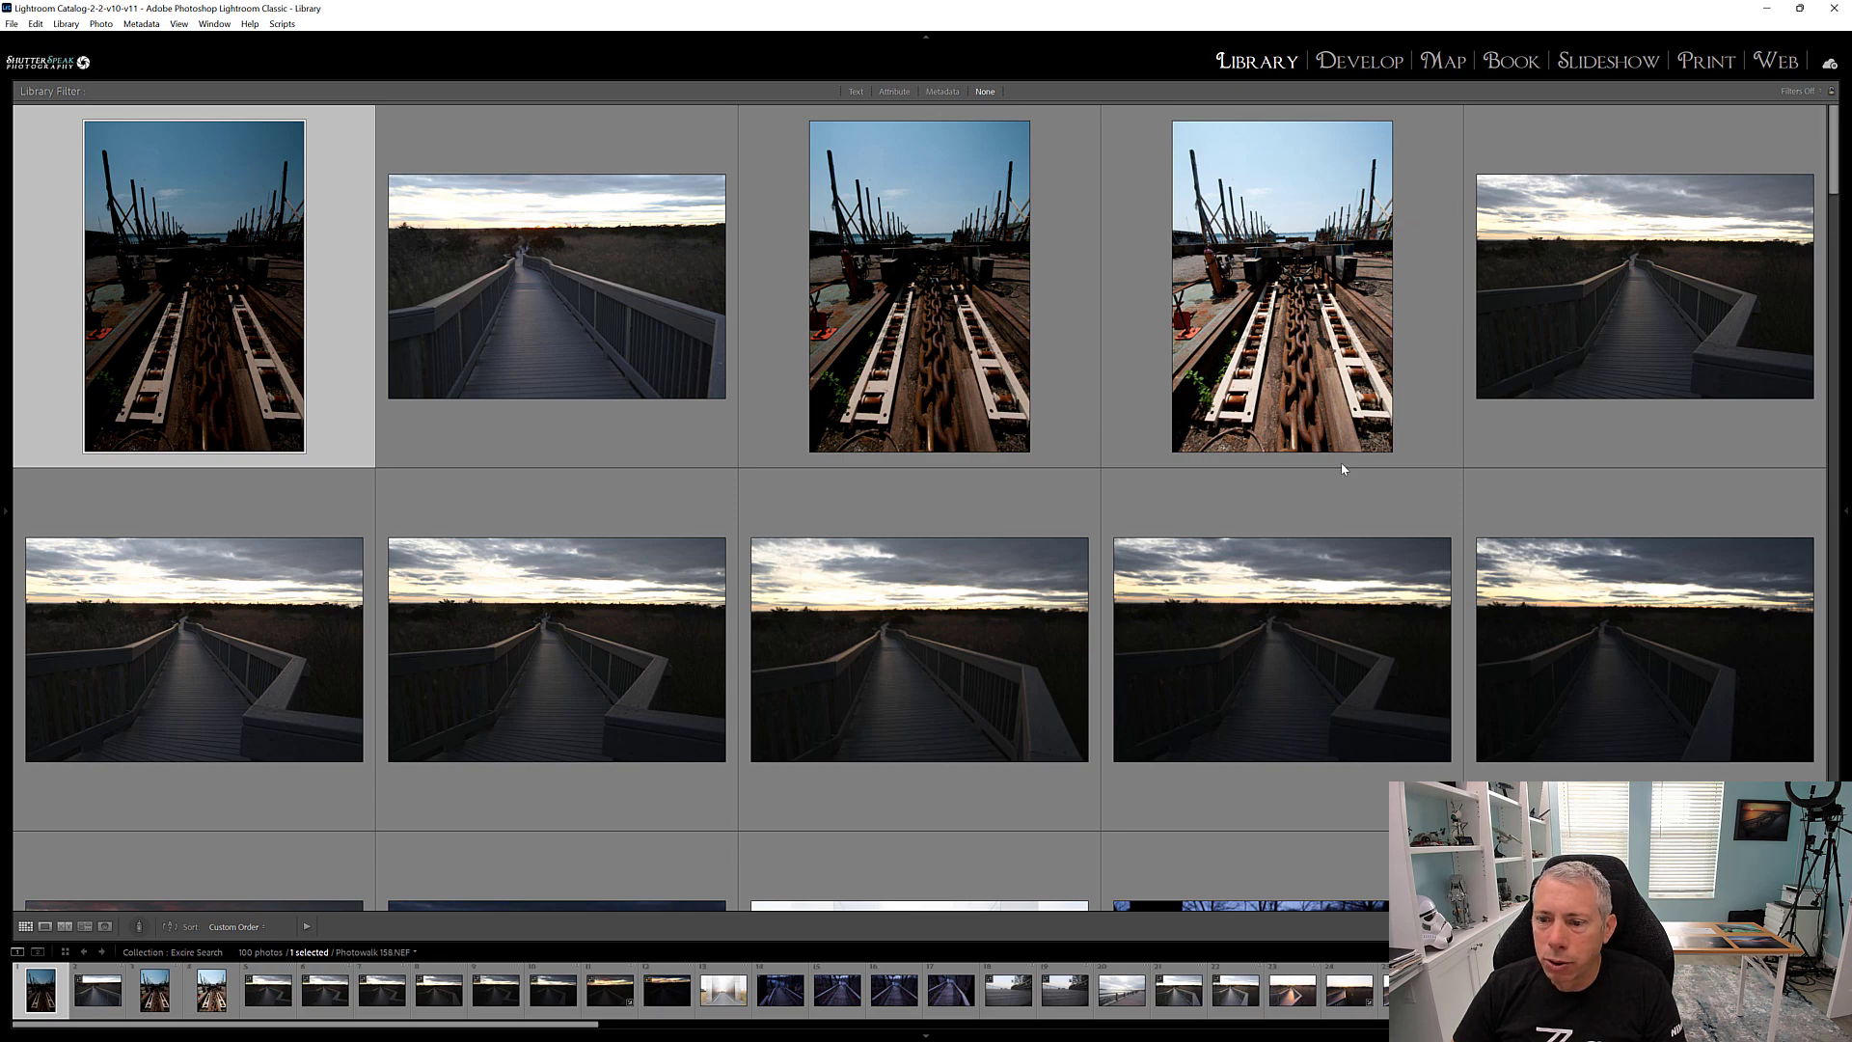
Scroll through the 100 Leading Lines results of boardwalks, stairs and bridges.
scroll(1342, 469, down, 10)
scroll(1328, 489, down, 10)
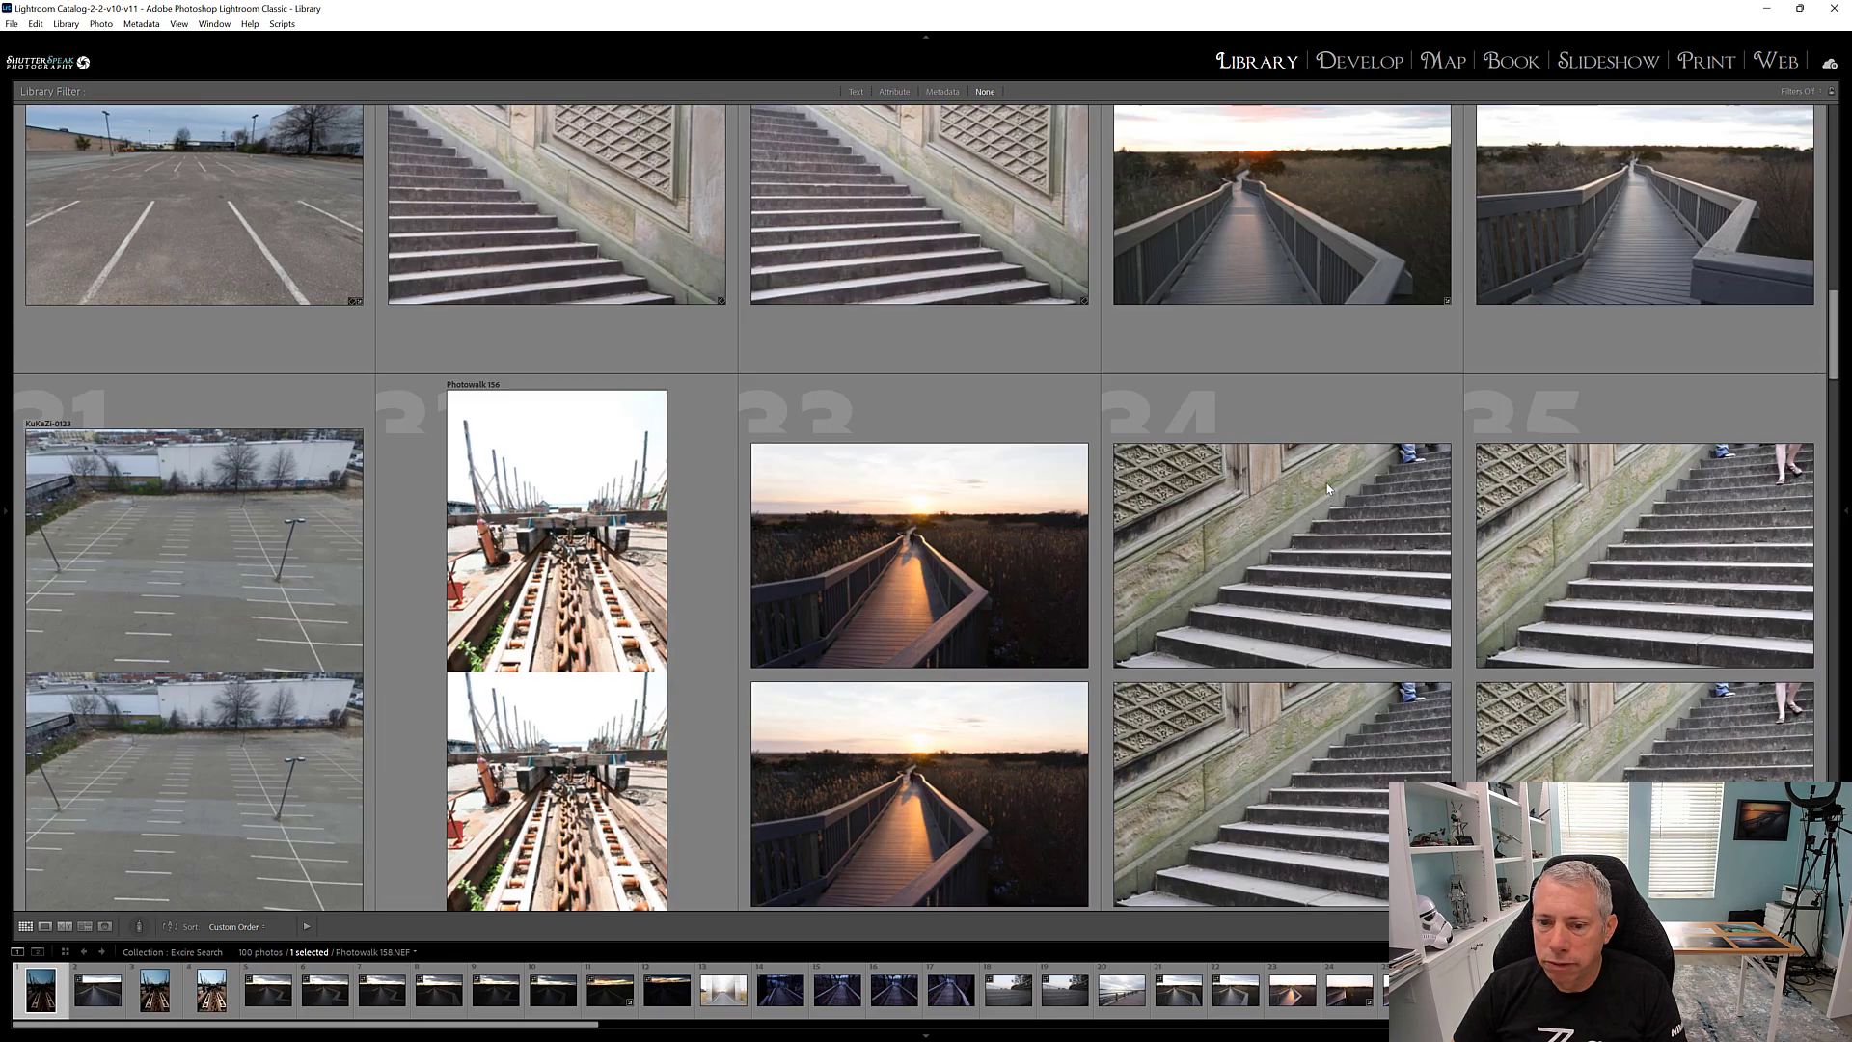
scroll(1302, 501, down, 3)
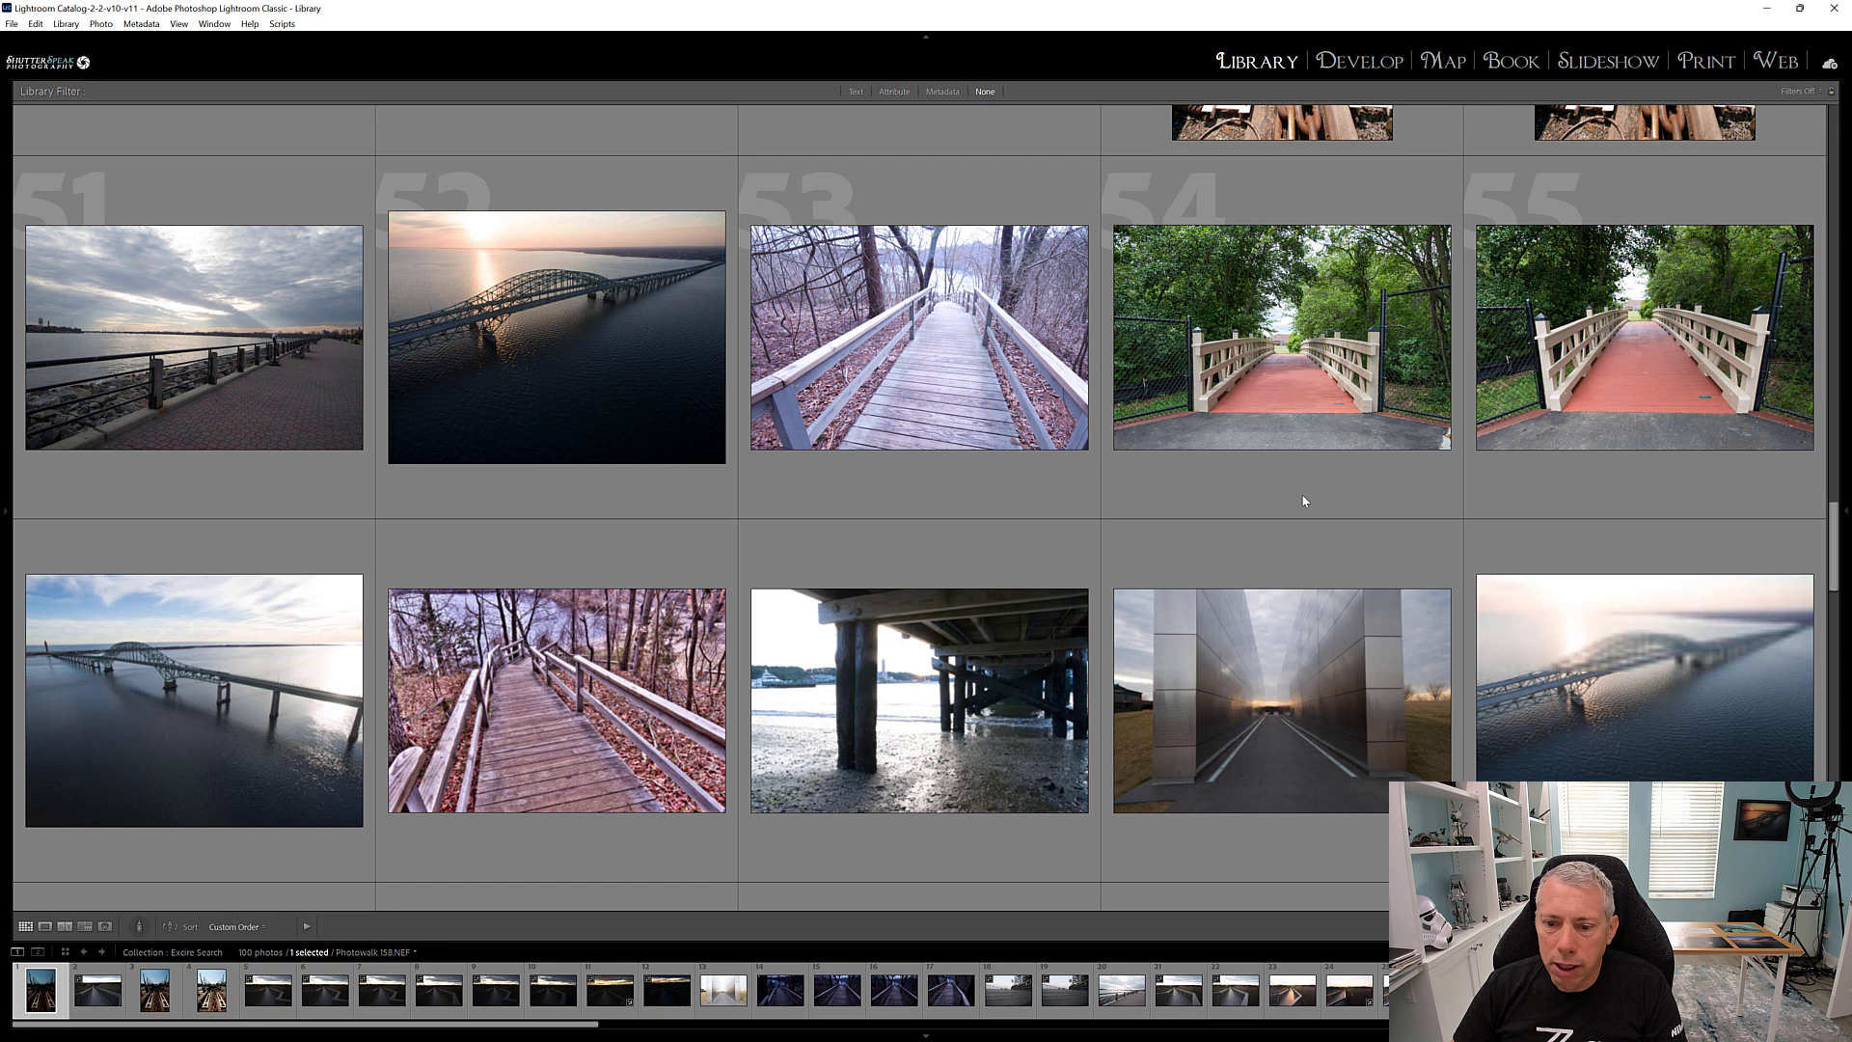
scroll(1303, 505, up, 20)
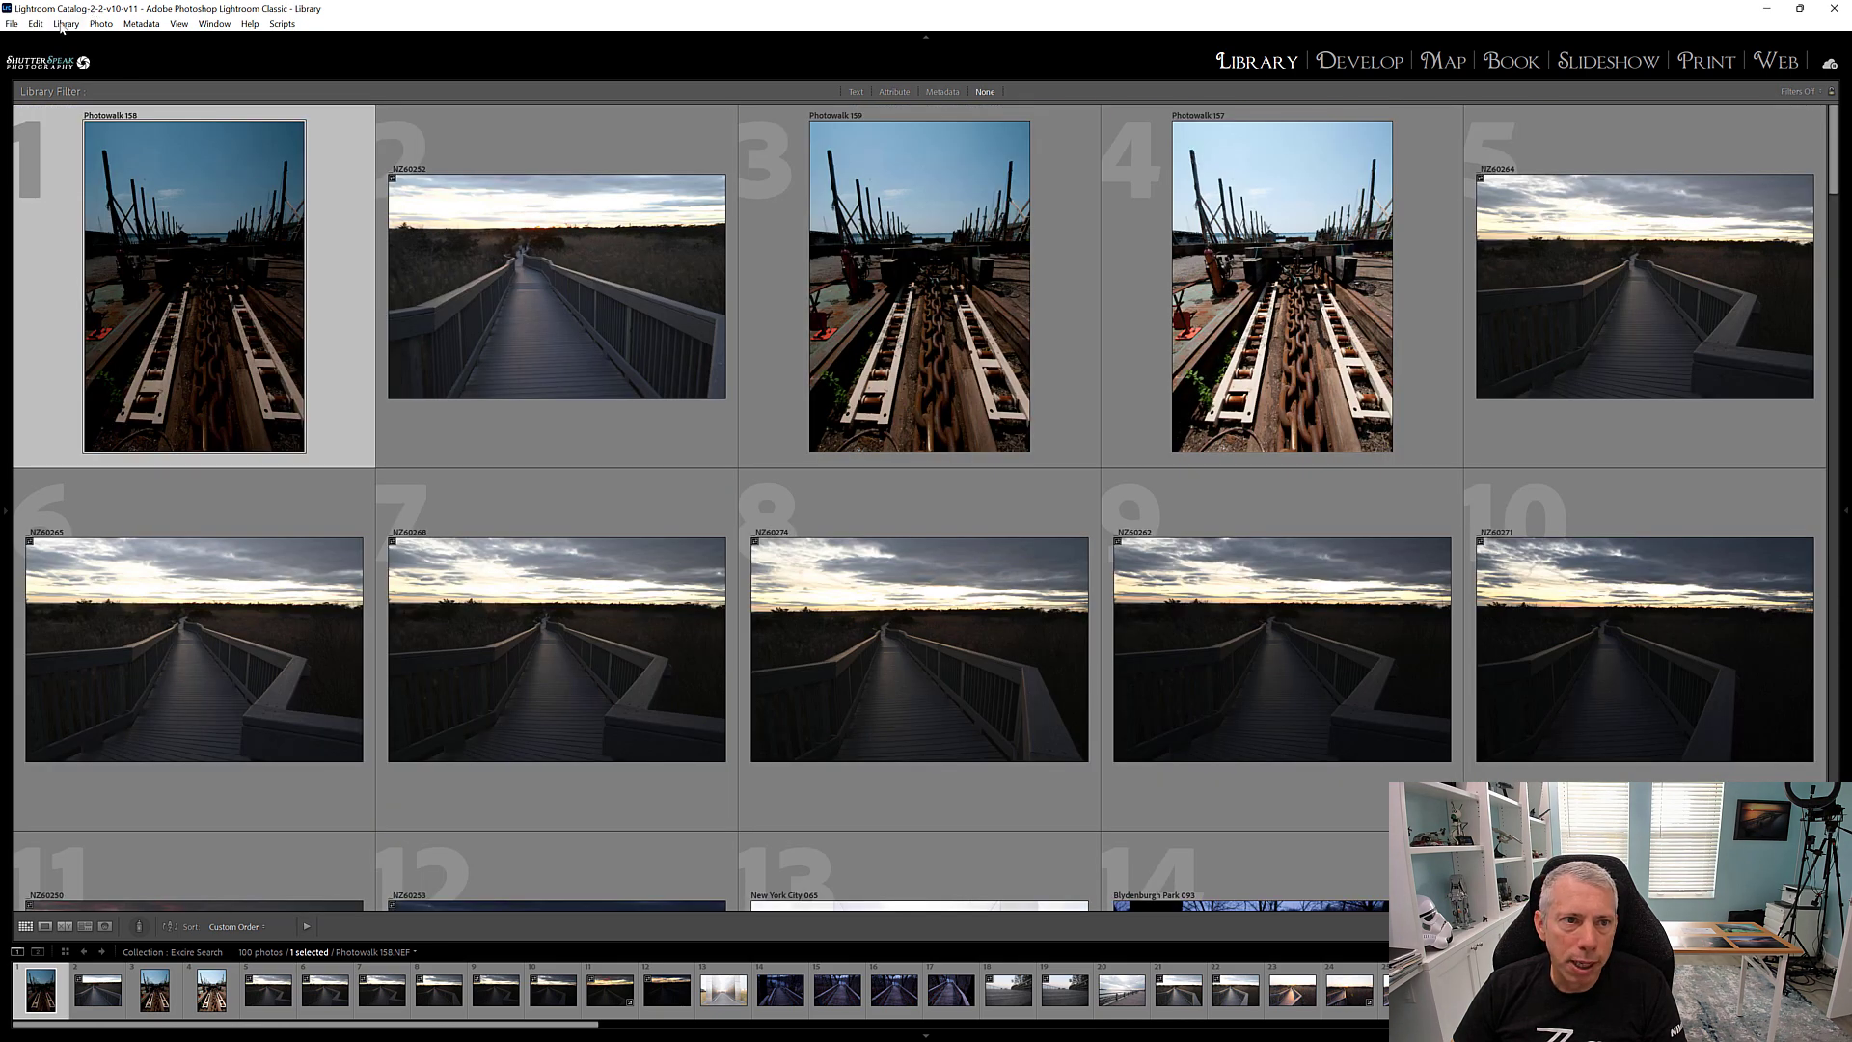
Reopen Search by Keyword and try orange, cyan and red before adding blue as a dominant colour.
click(64, 23)
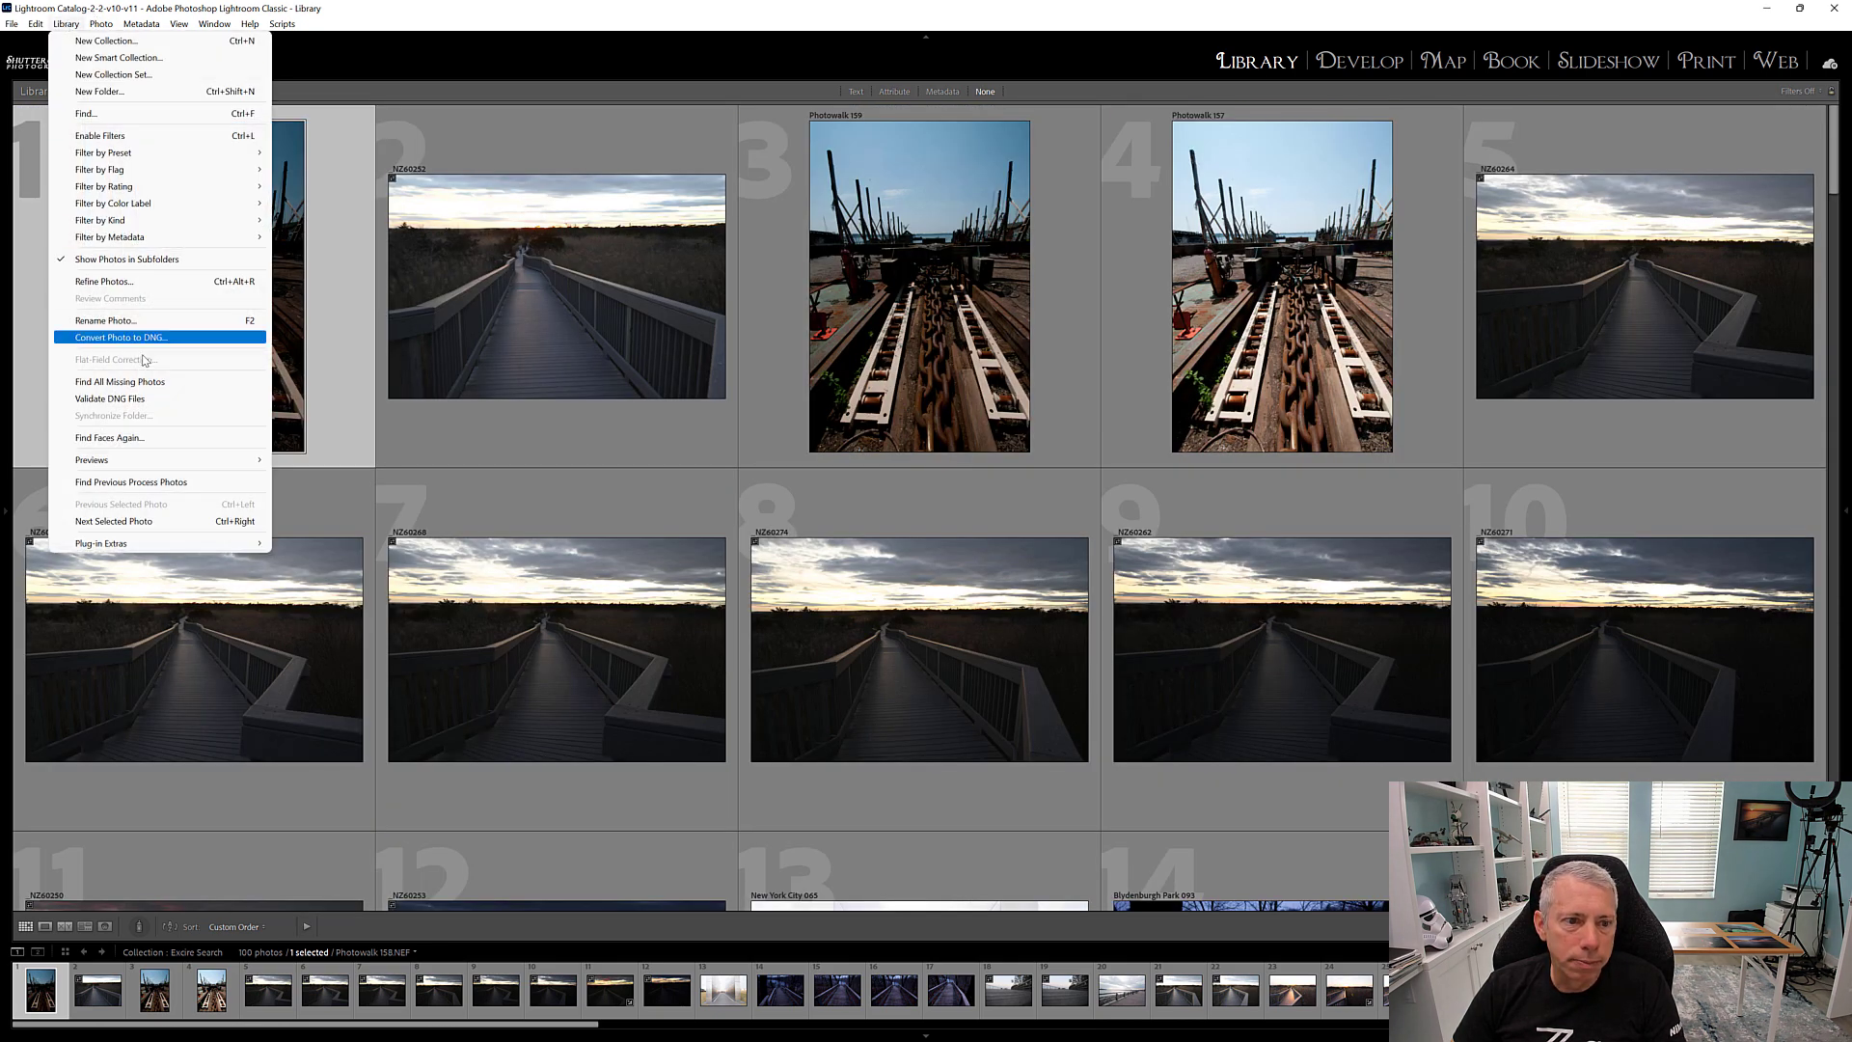
mouse_move(194, 545)
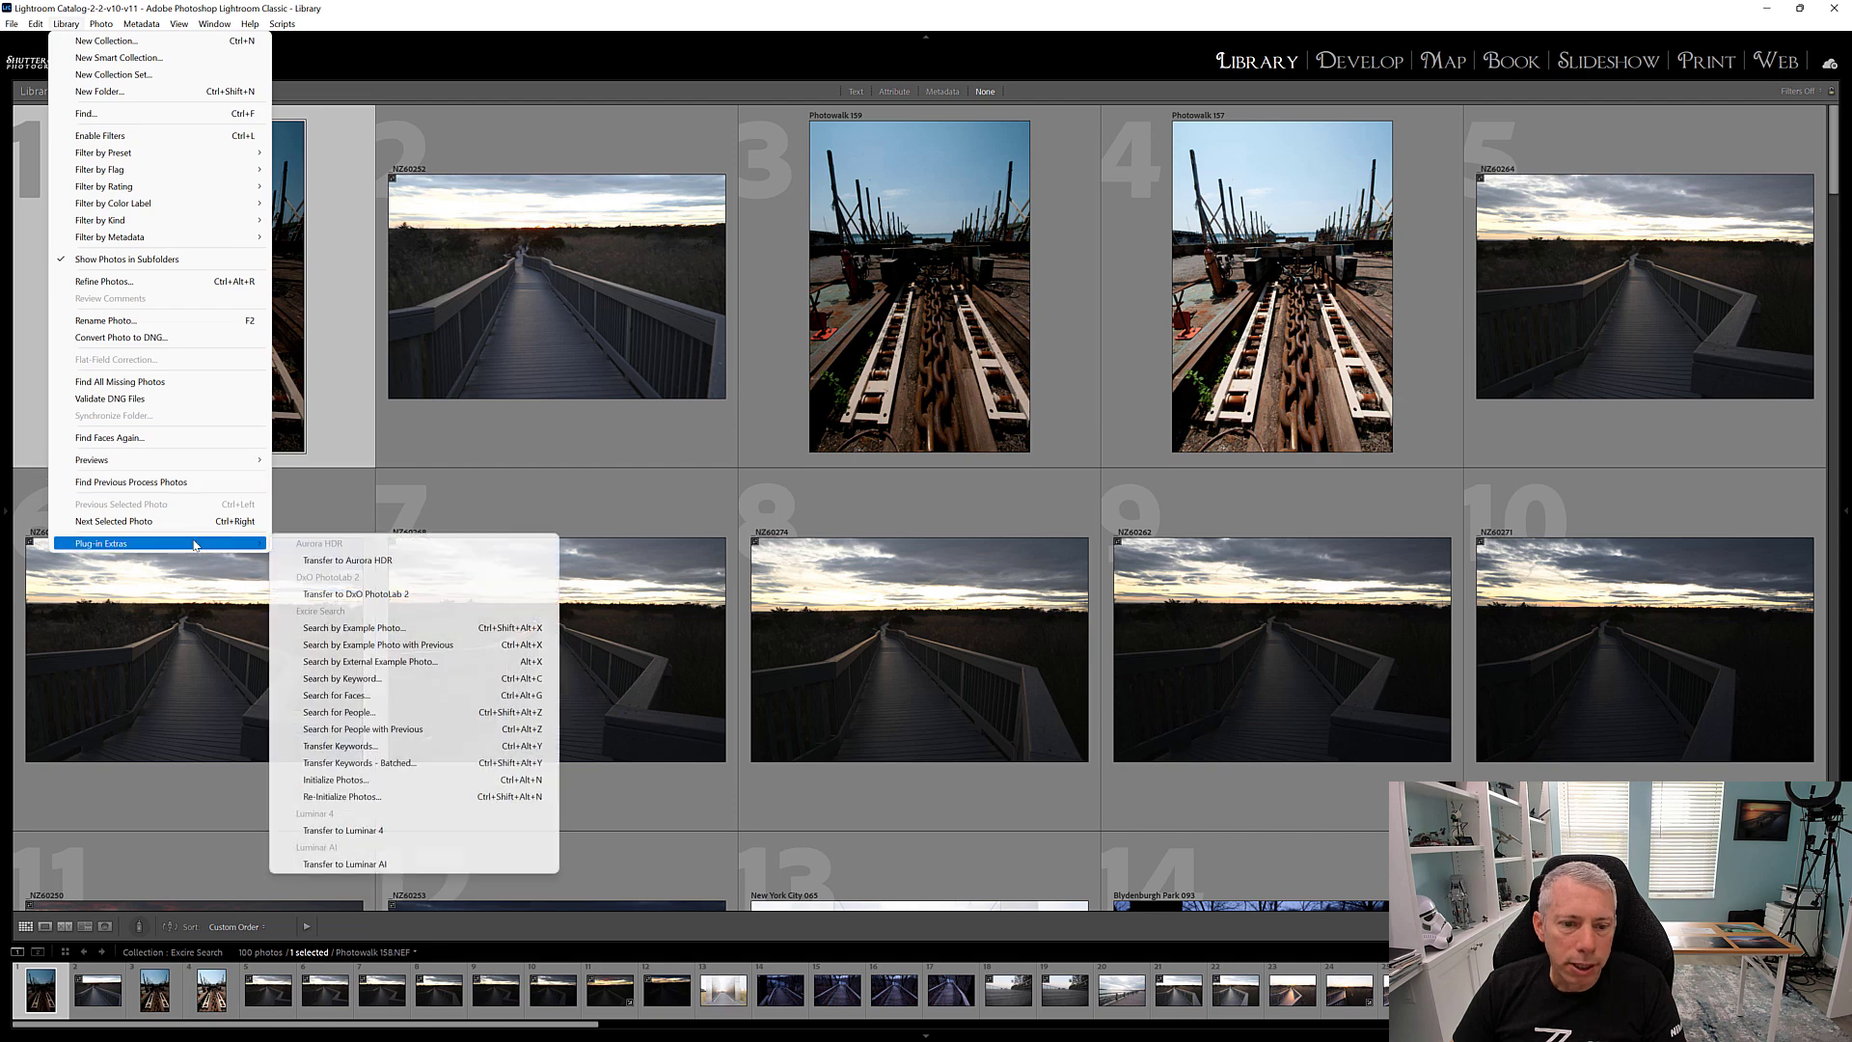
click(447, 679)
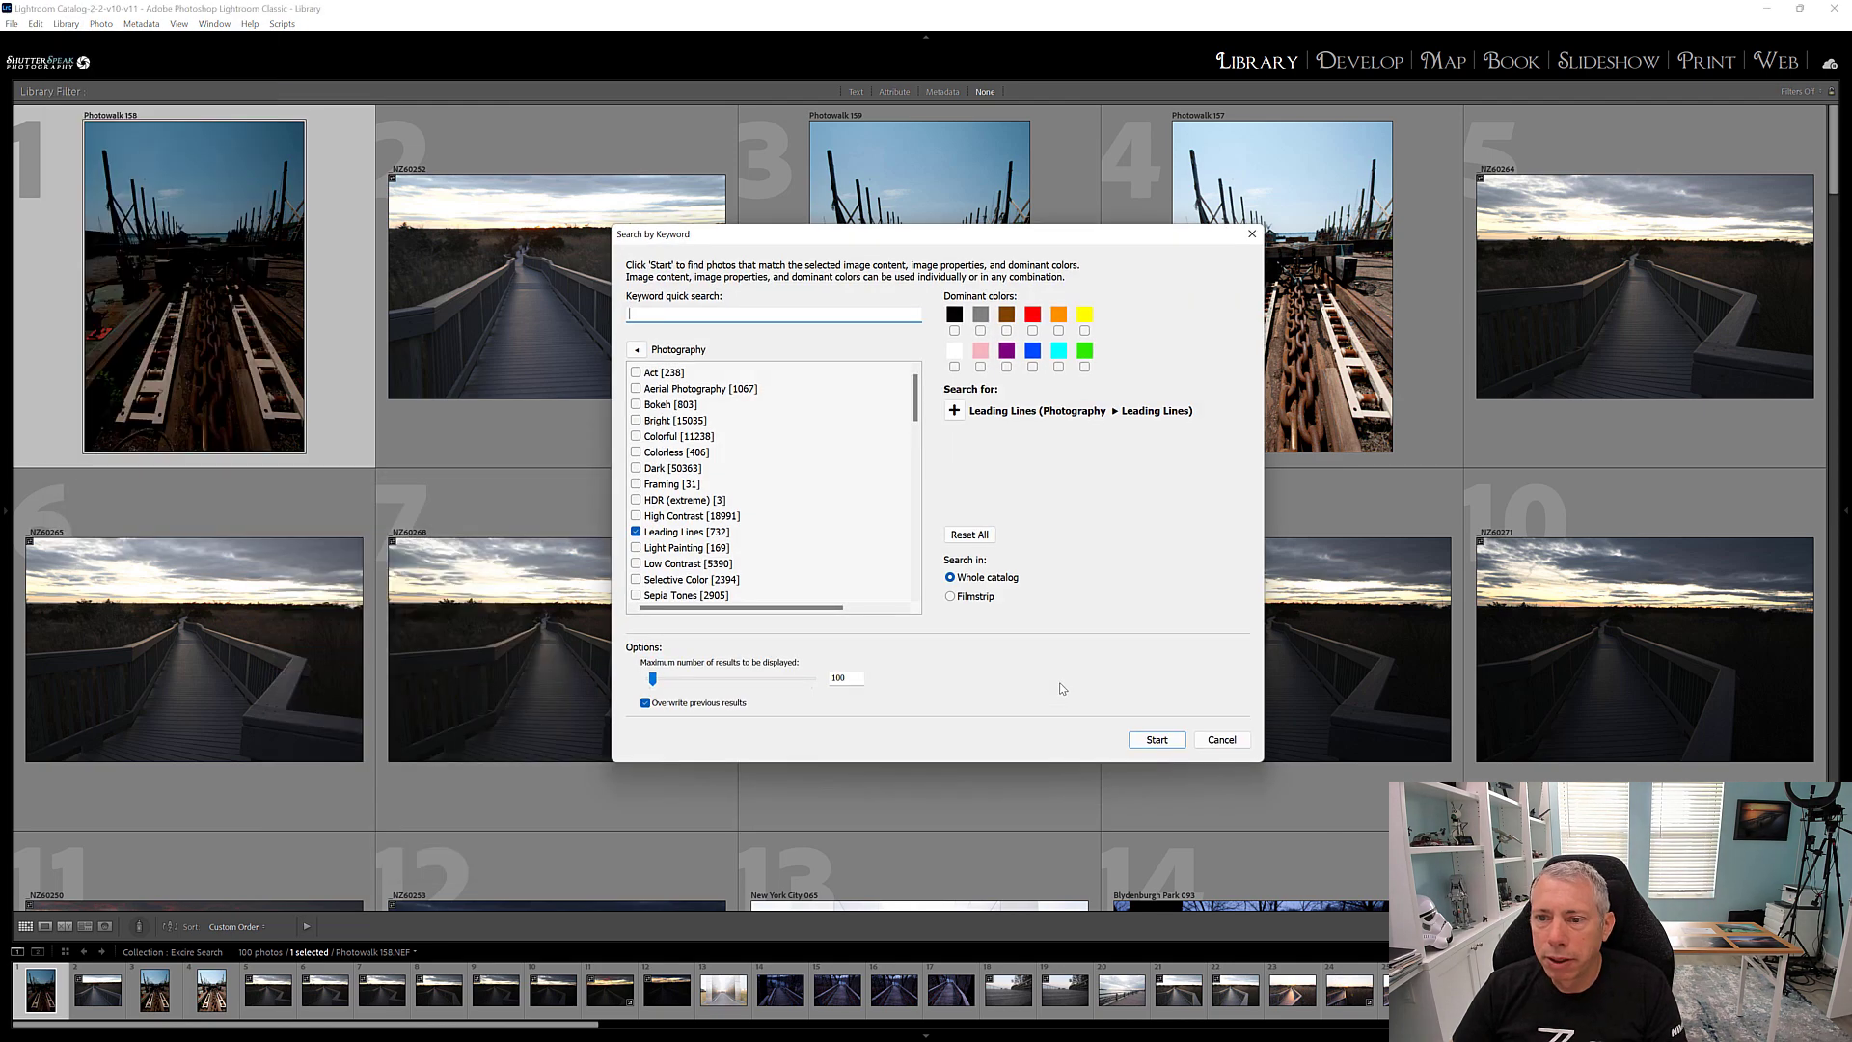
click(1058, 330)
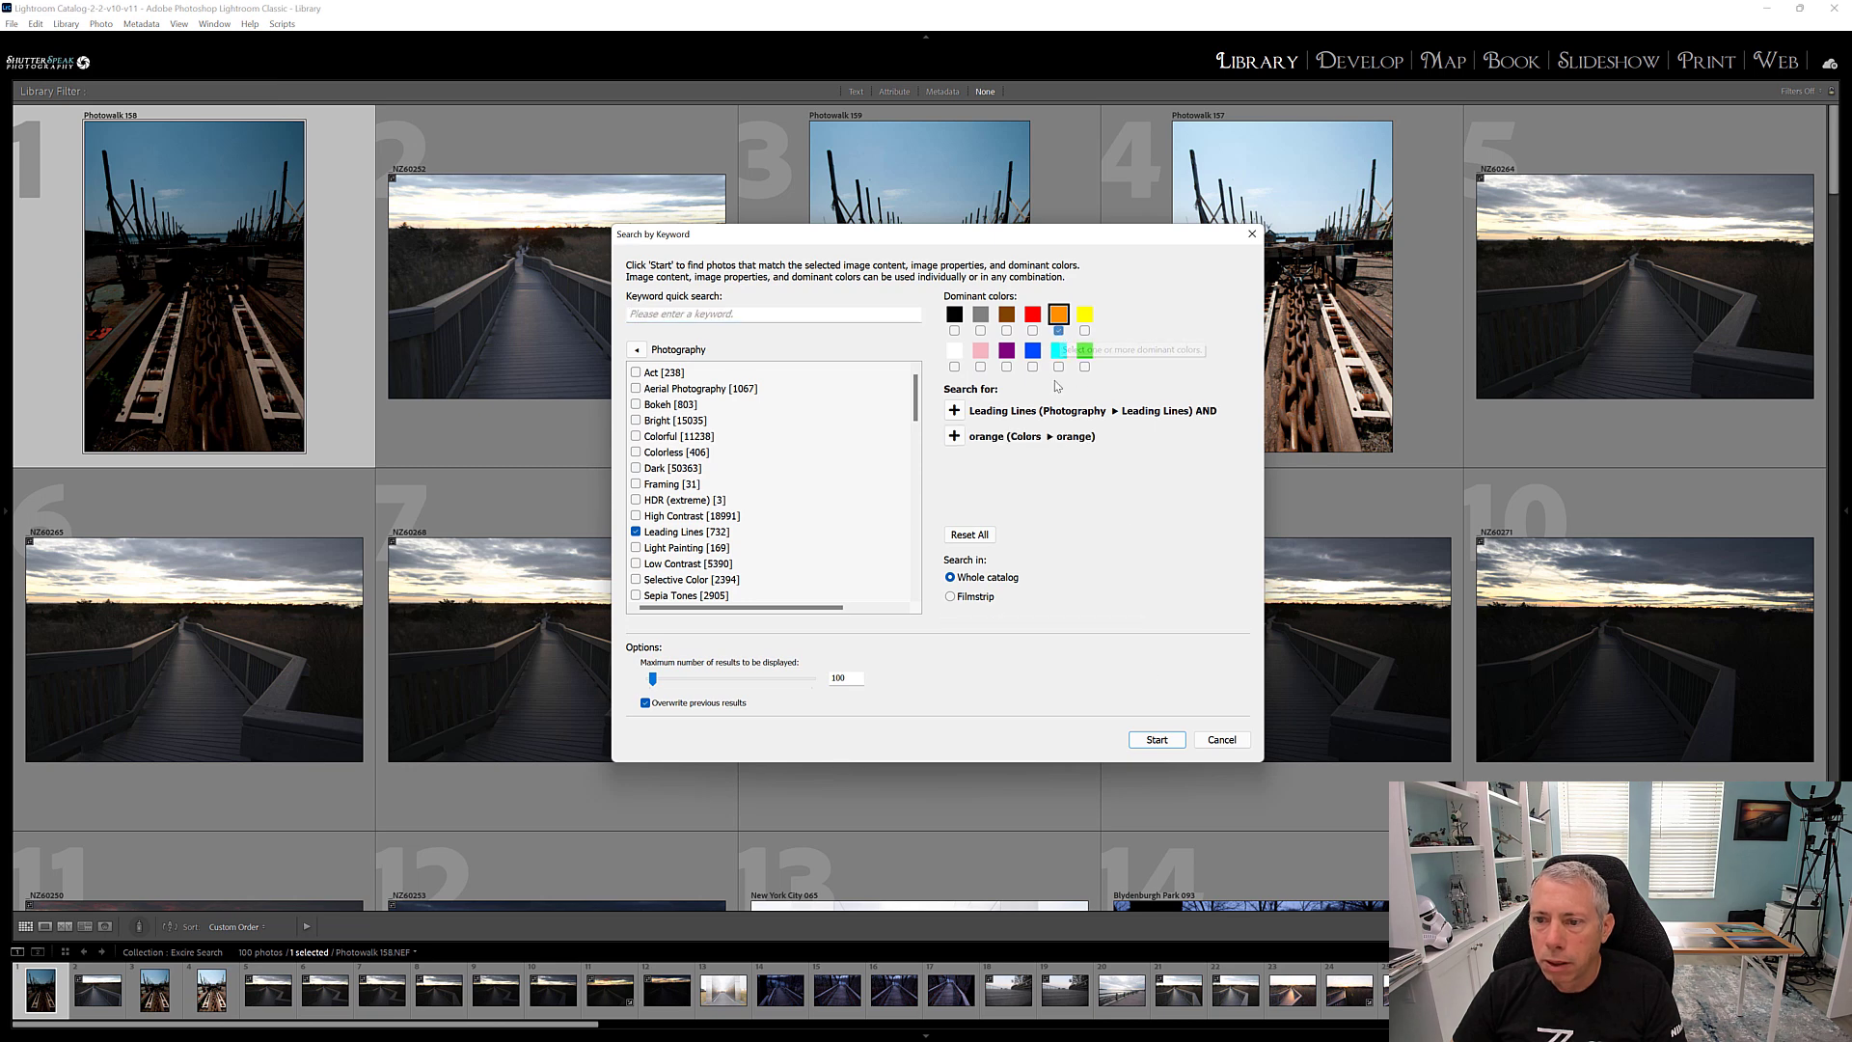
click(1059, 367)
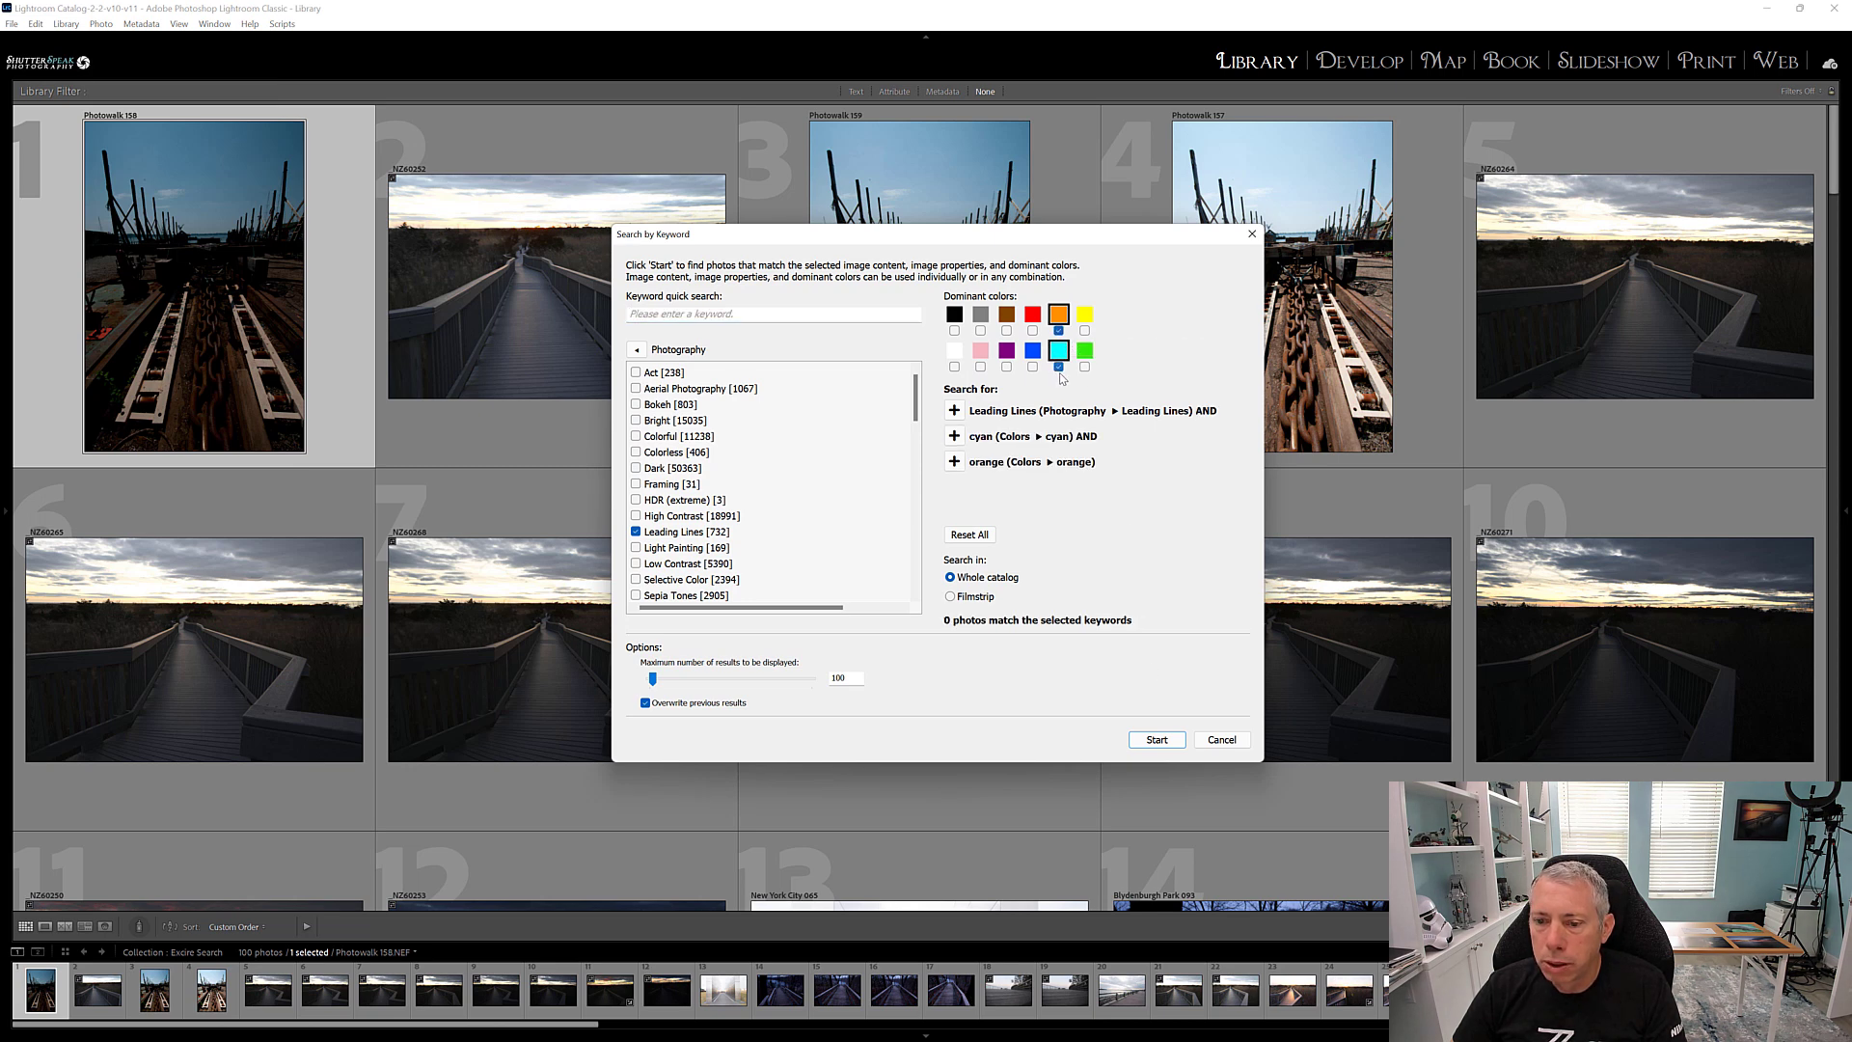
click(1058, 330)
click(1033, 330)
click(1032, 330)
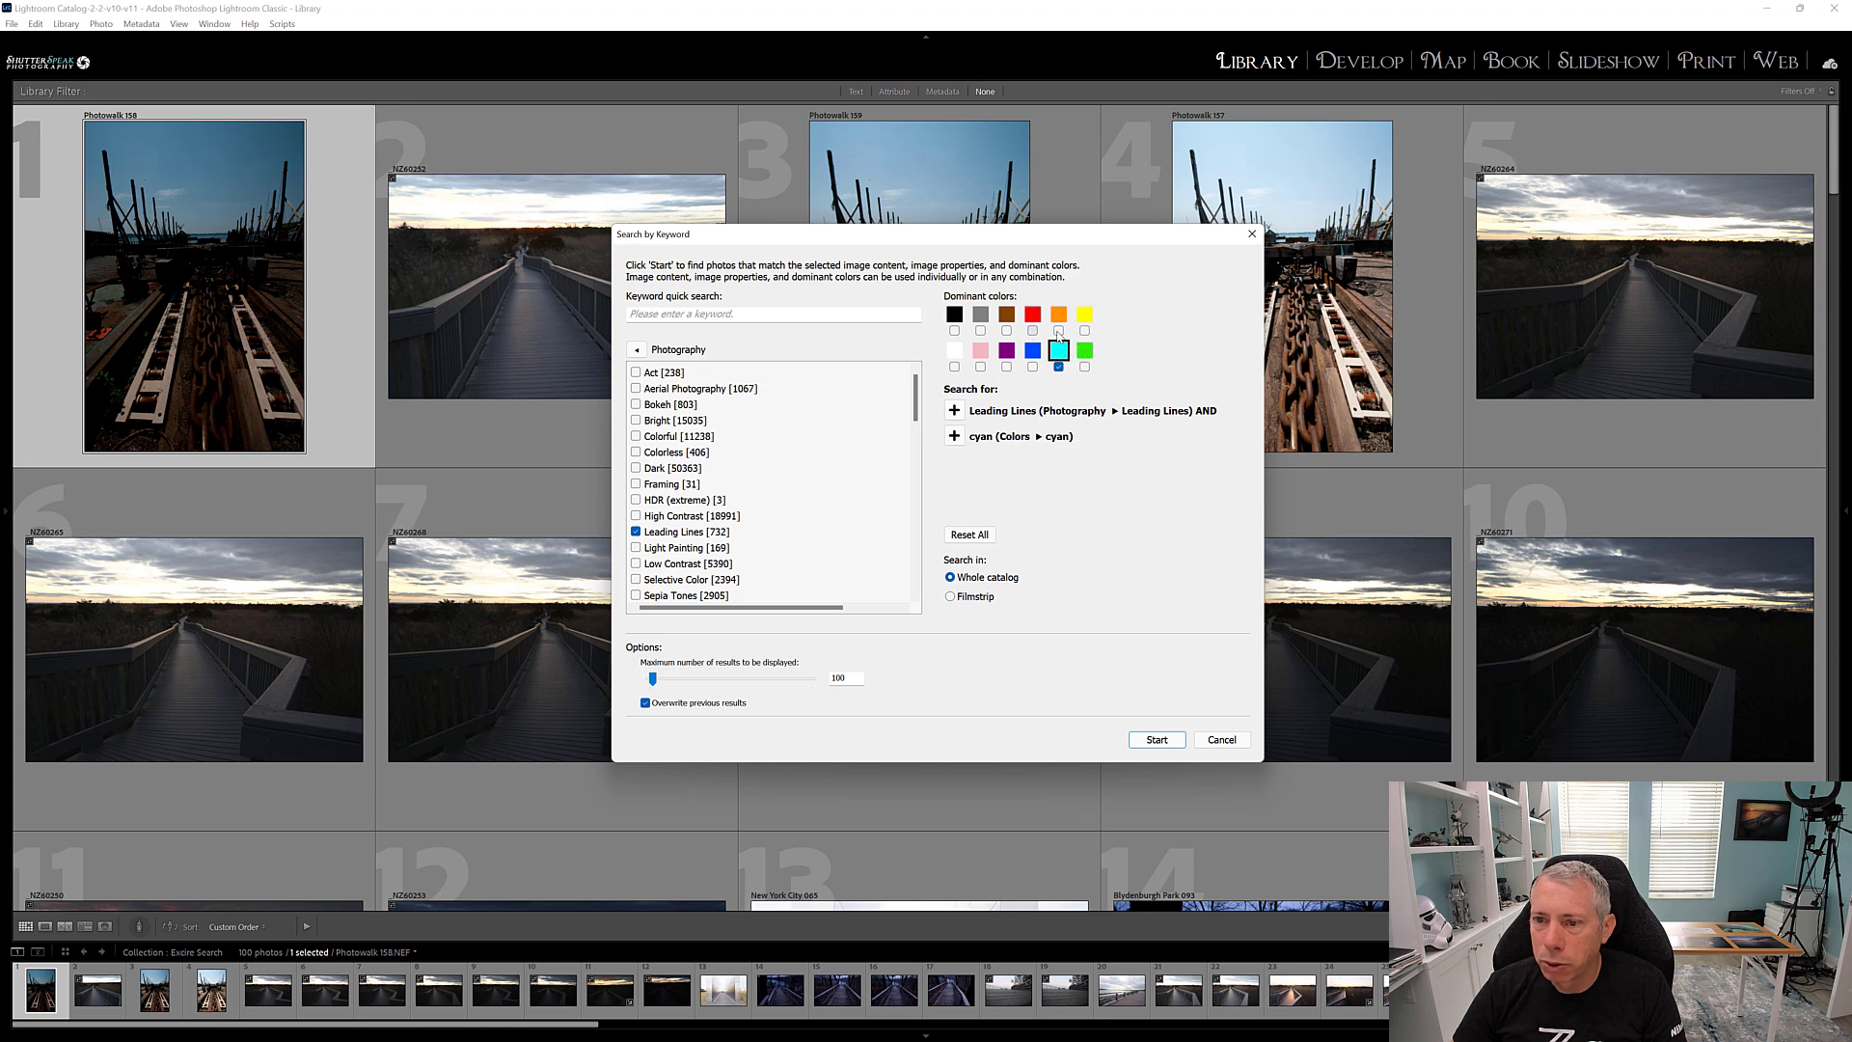
click(1032, 366)
Leave blue as the only colour, limit the search to Filmstrip, and start it.
click(1058, 367)
click(1058, 331)
click(1033, 331)
click(1058, 331)
click(1032, 331)
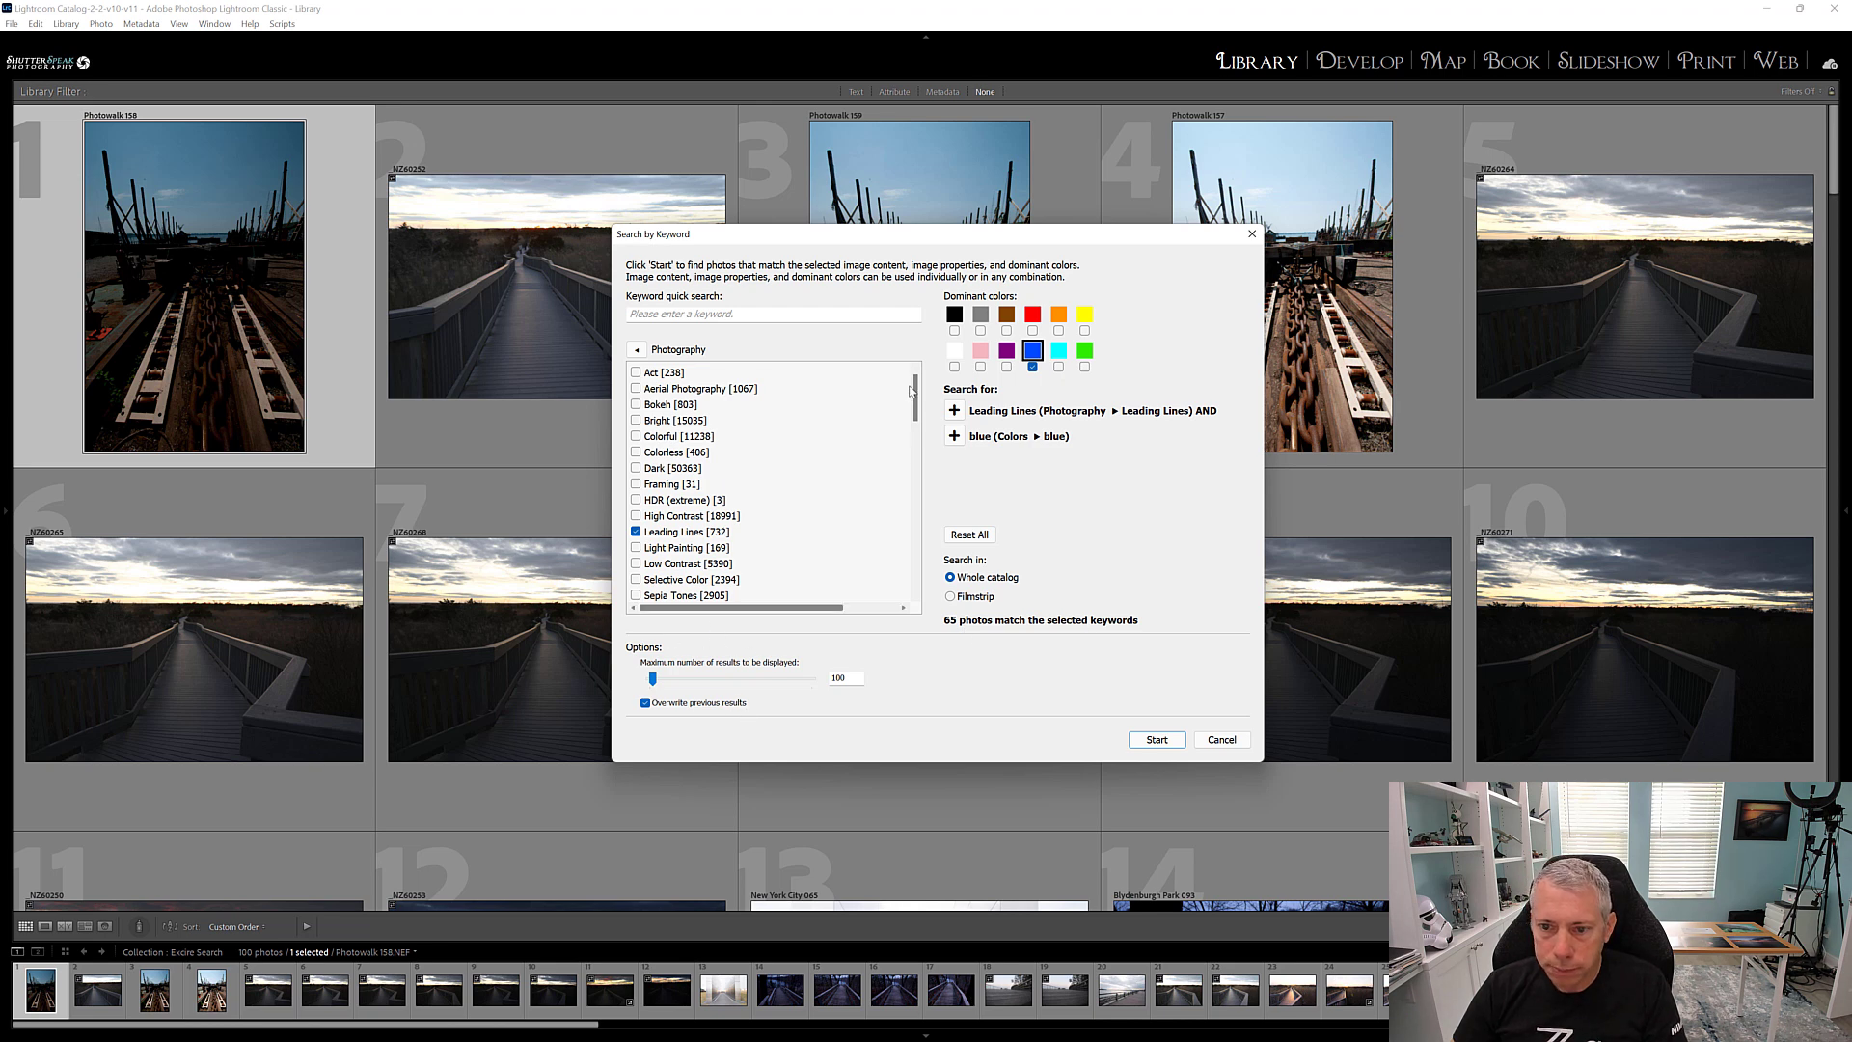
click(974, 596)
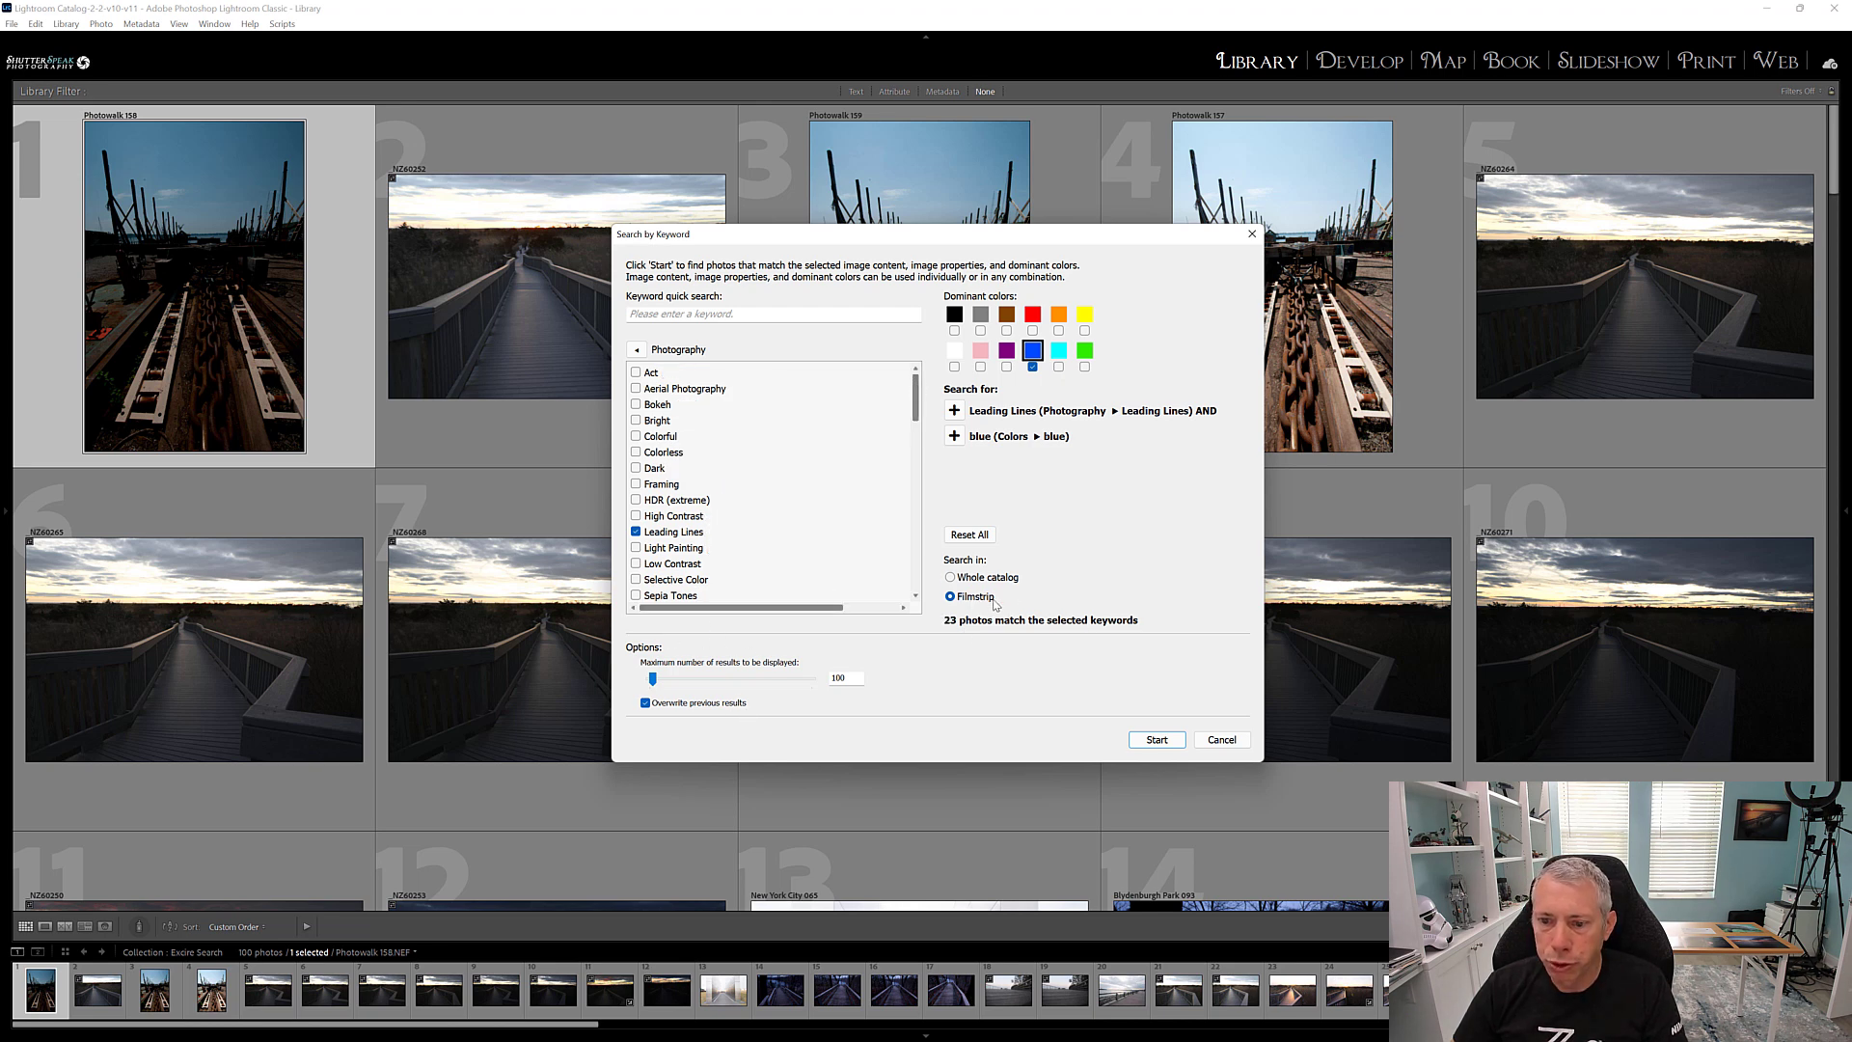
click(1156, 739)
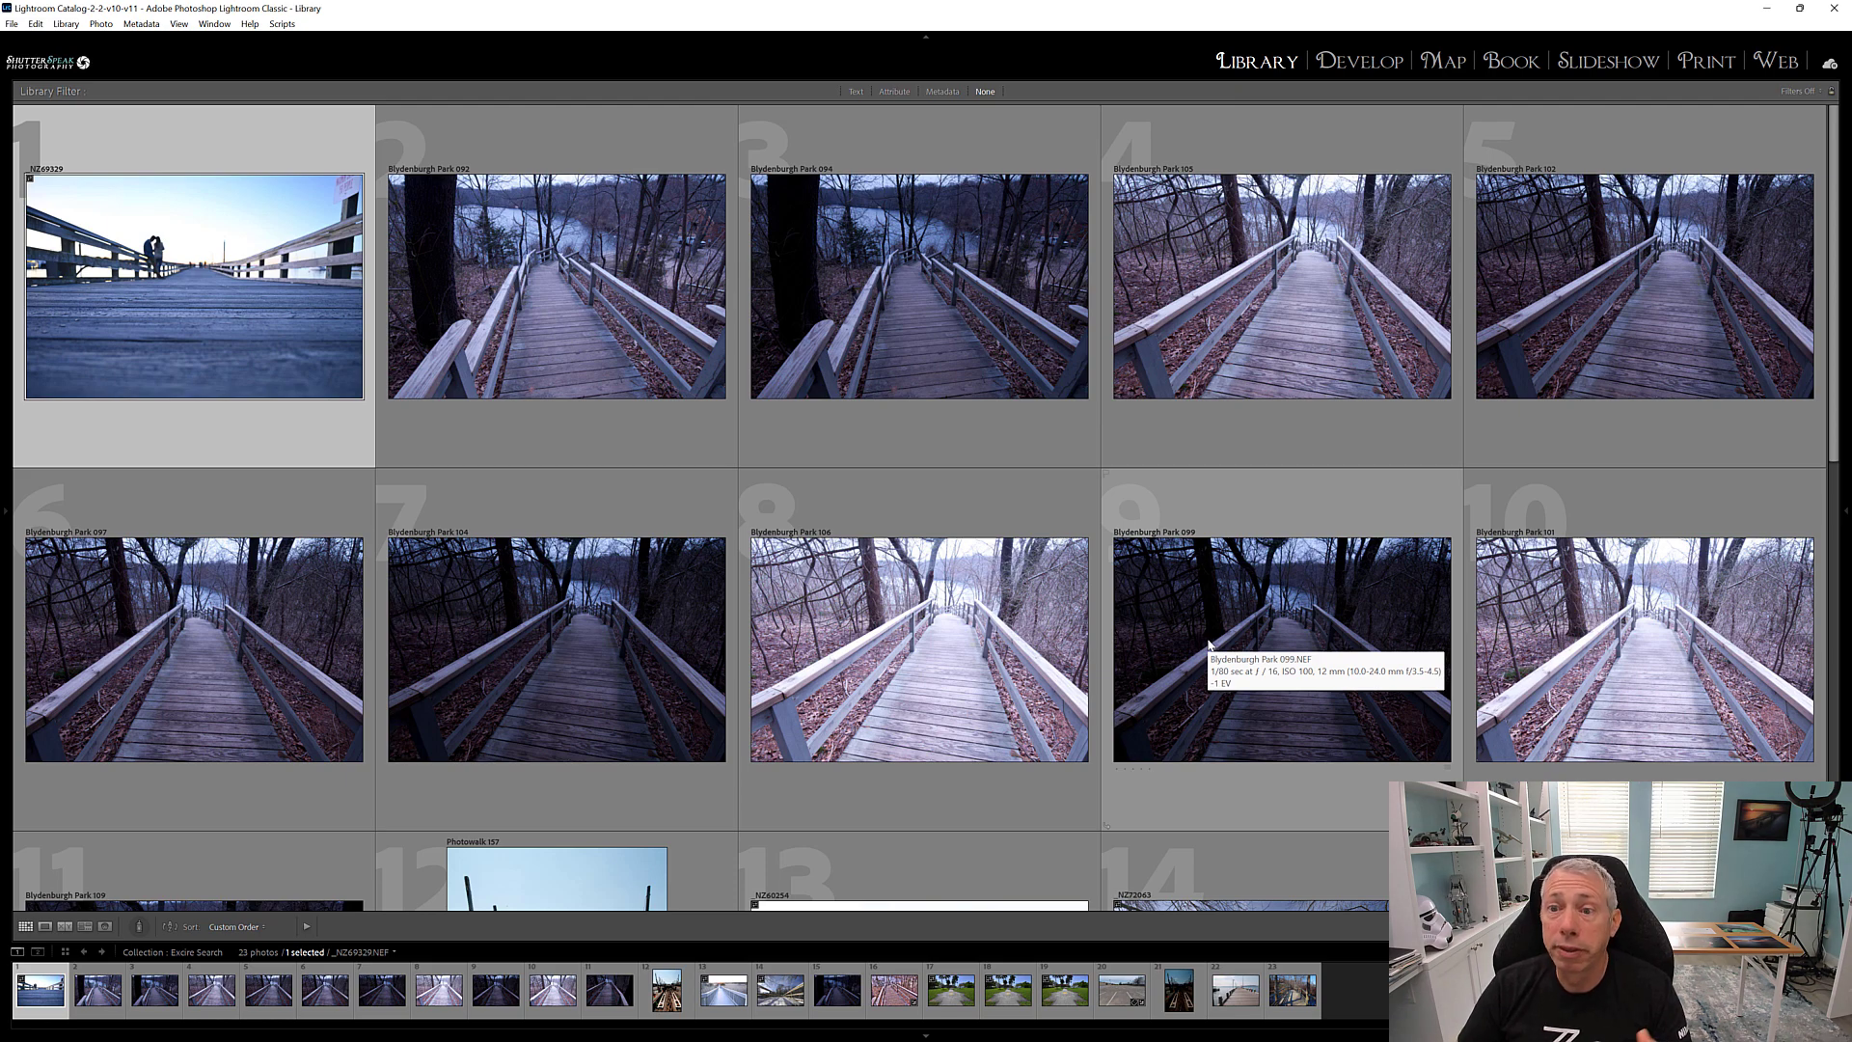
Scroll through the 23 blue Leading Lines results of park stairways and back up.
scroll(1201, 579, down, 2)
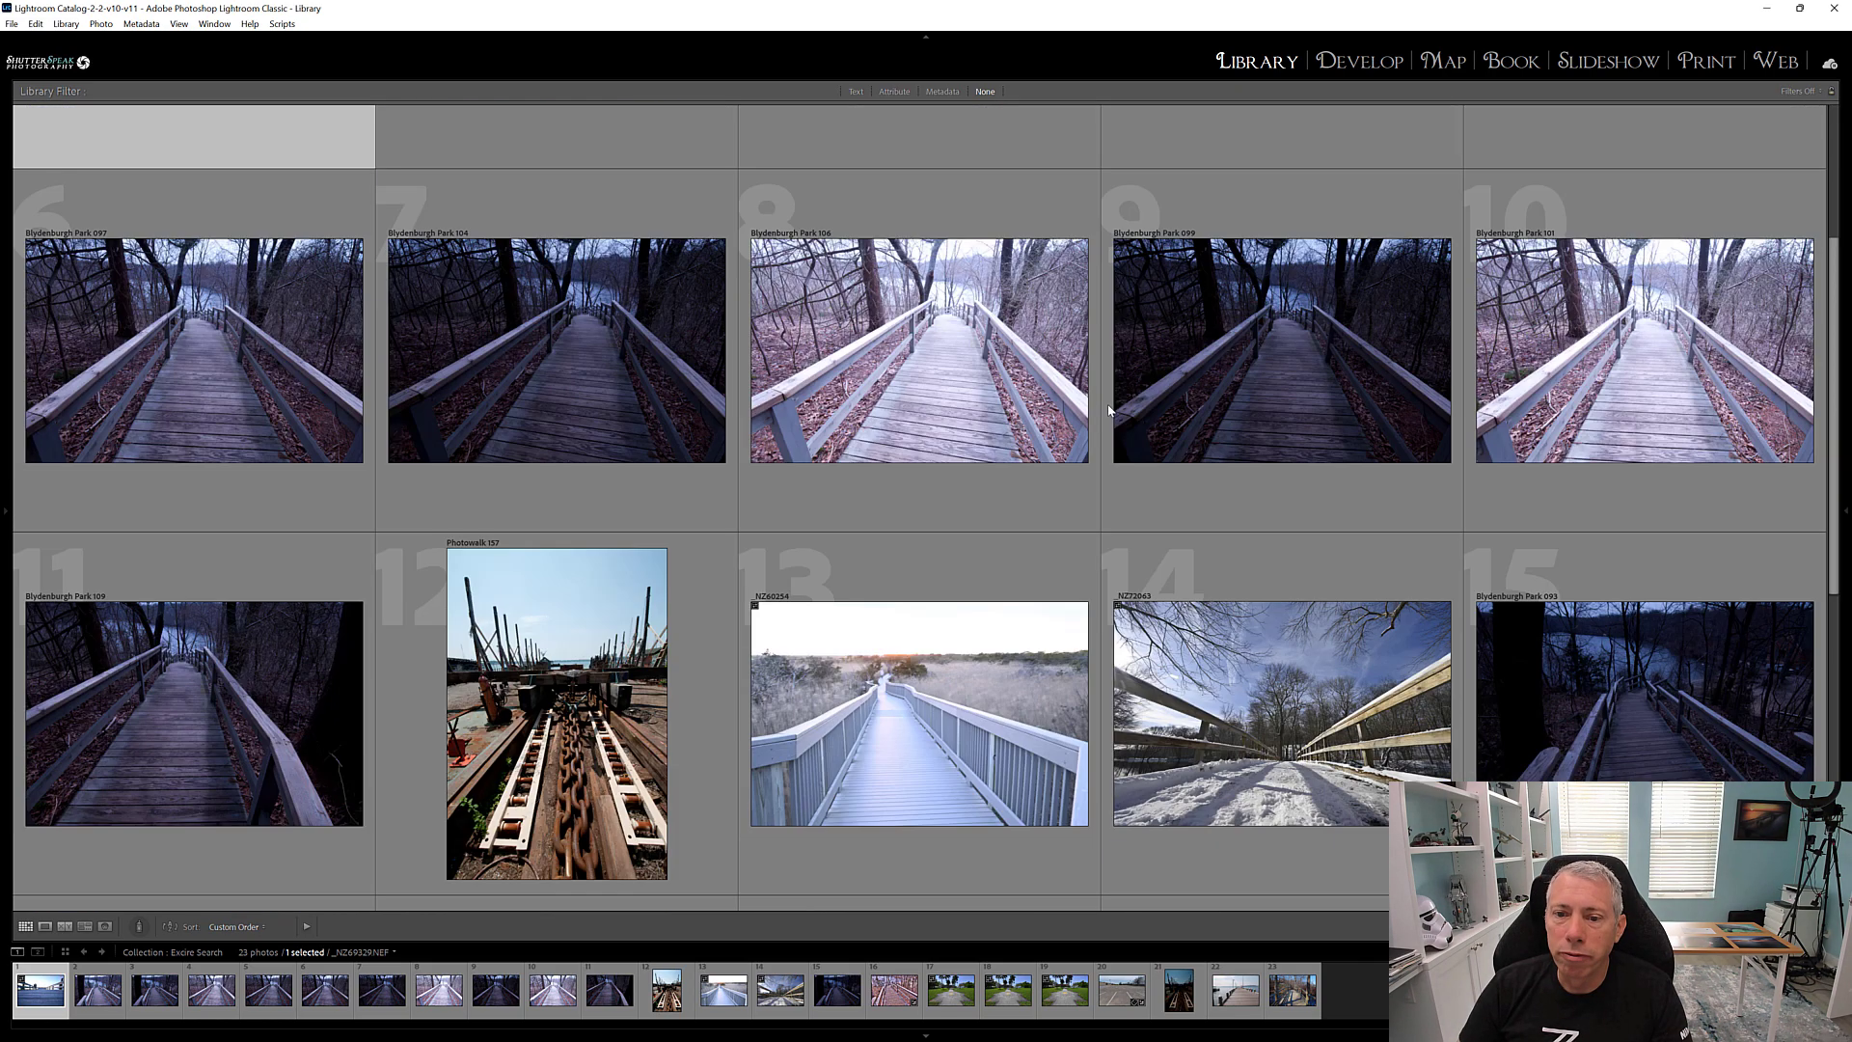
scroll(1185, 398, down, 2)
scroll(1185, 398, down, 2)
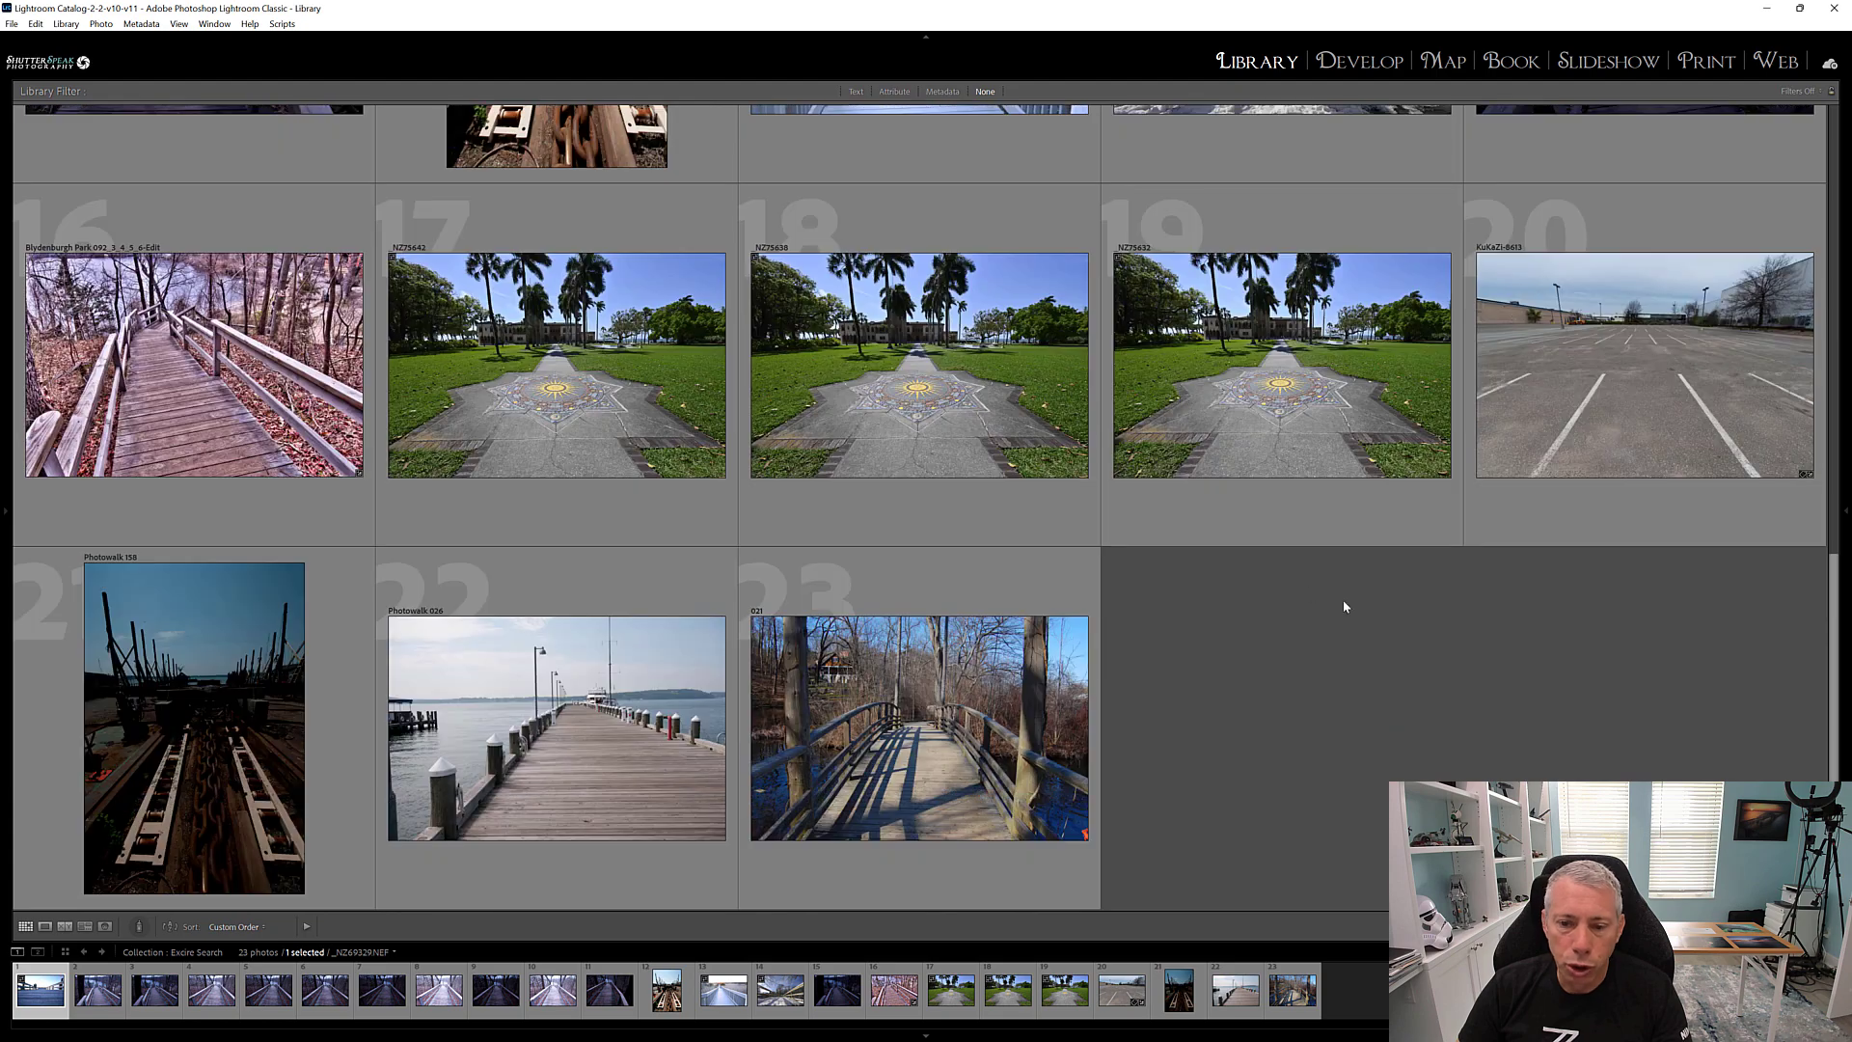
scroll(1374, 613, up, 7)
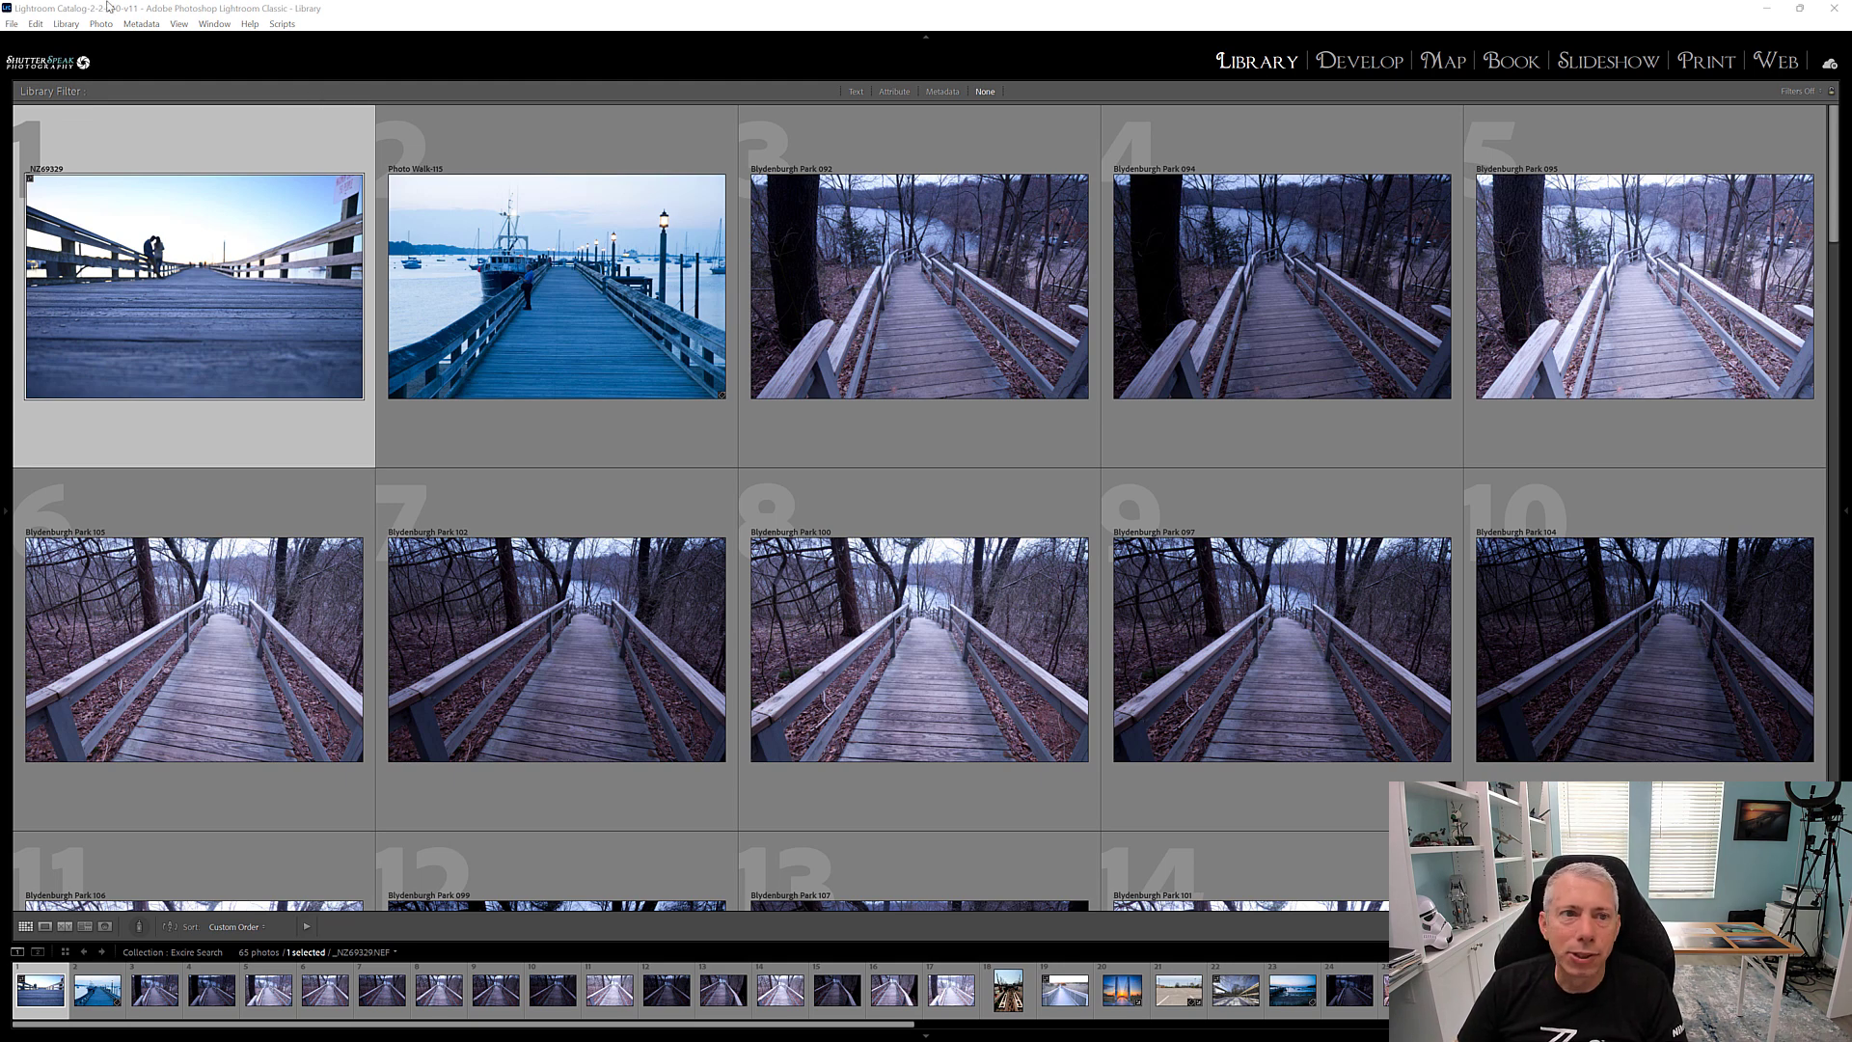
Open Search for Faces and set the face count to Two Faces.
click(66, 24)
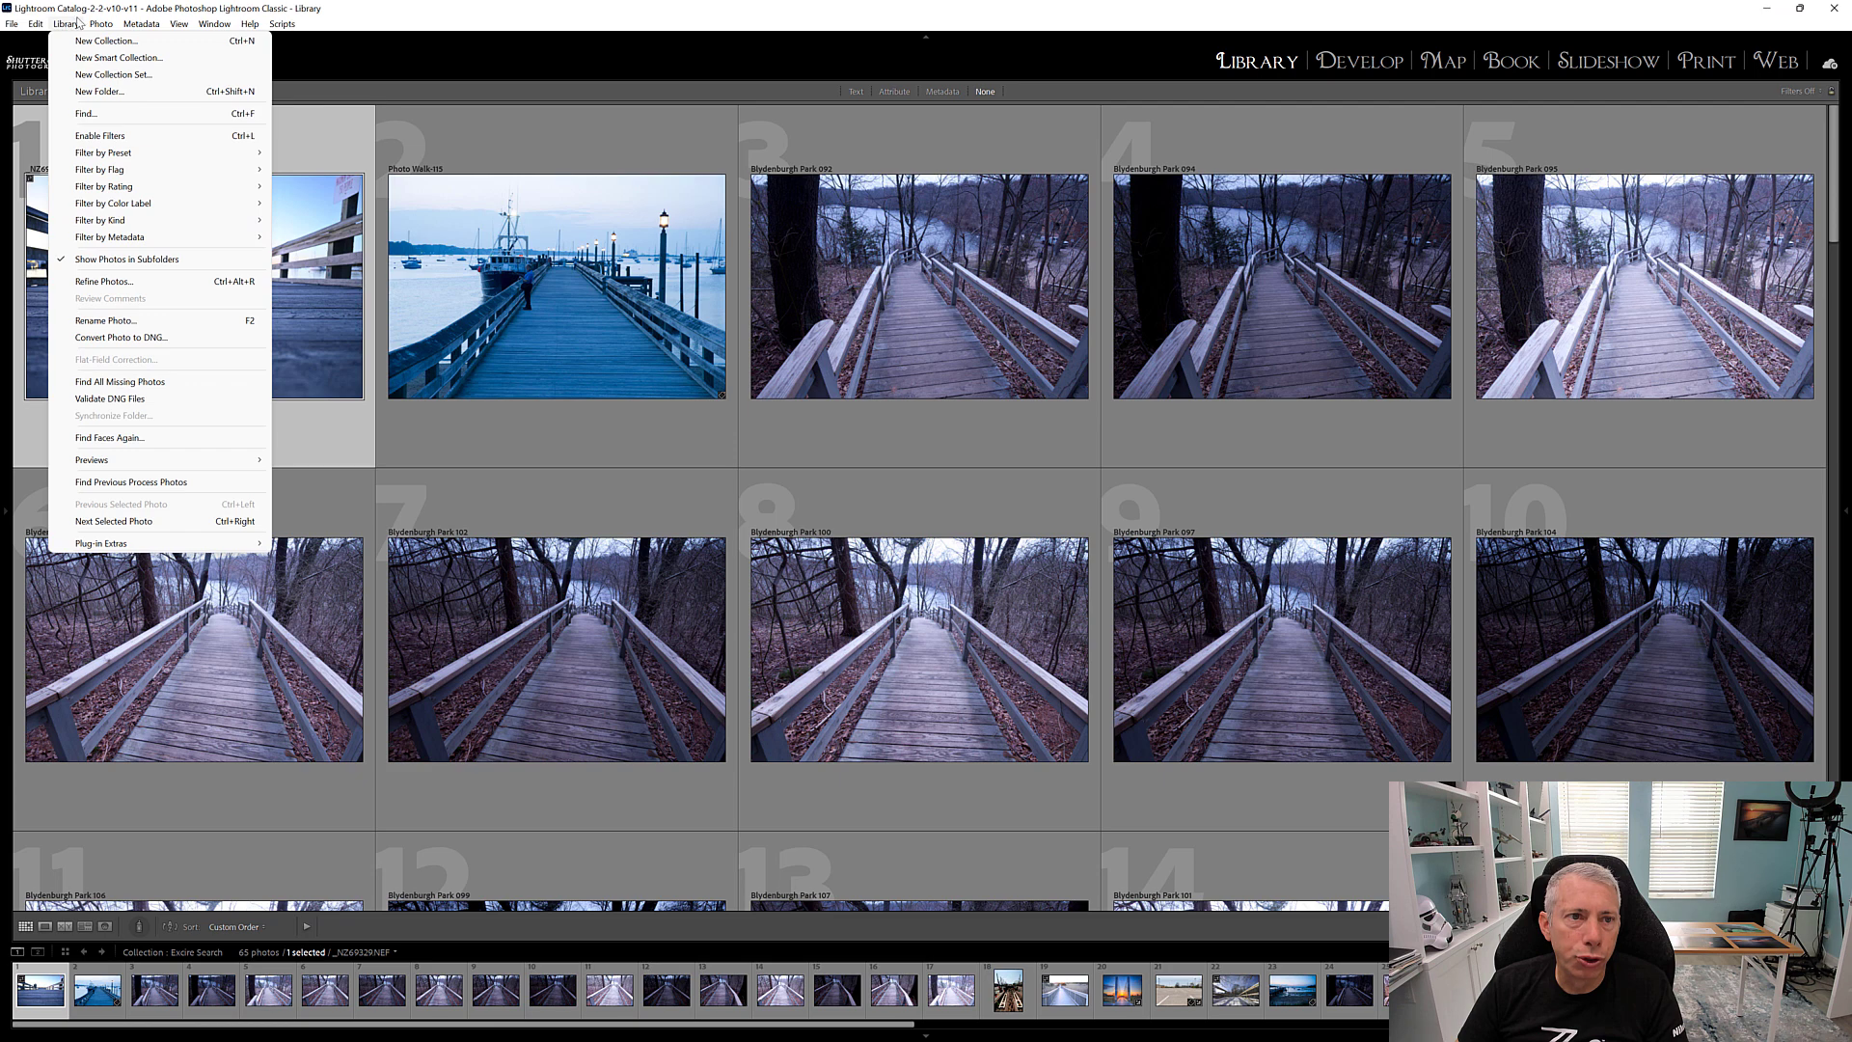
mouse_move(213, 537)
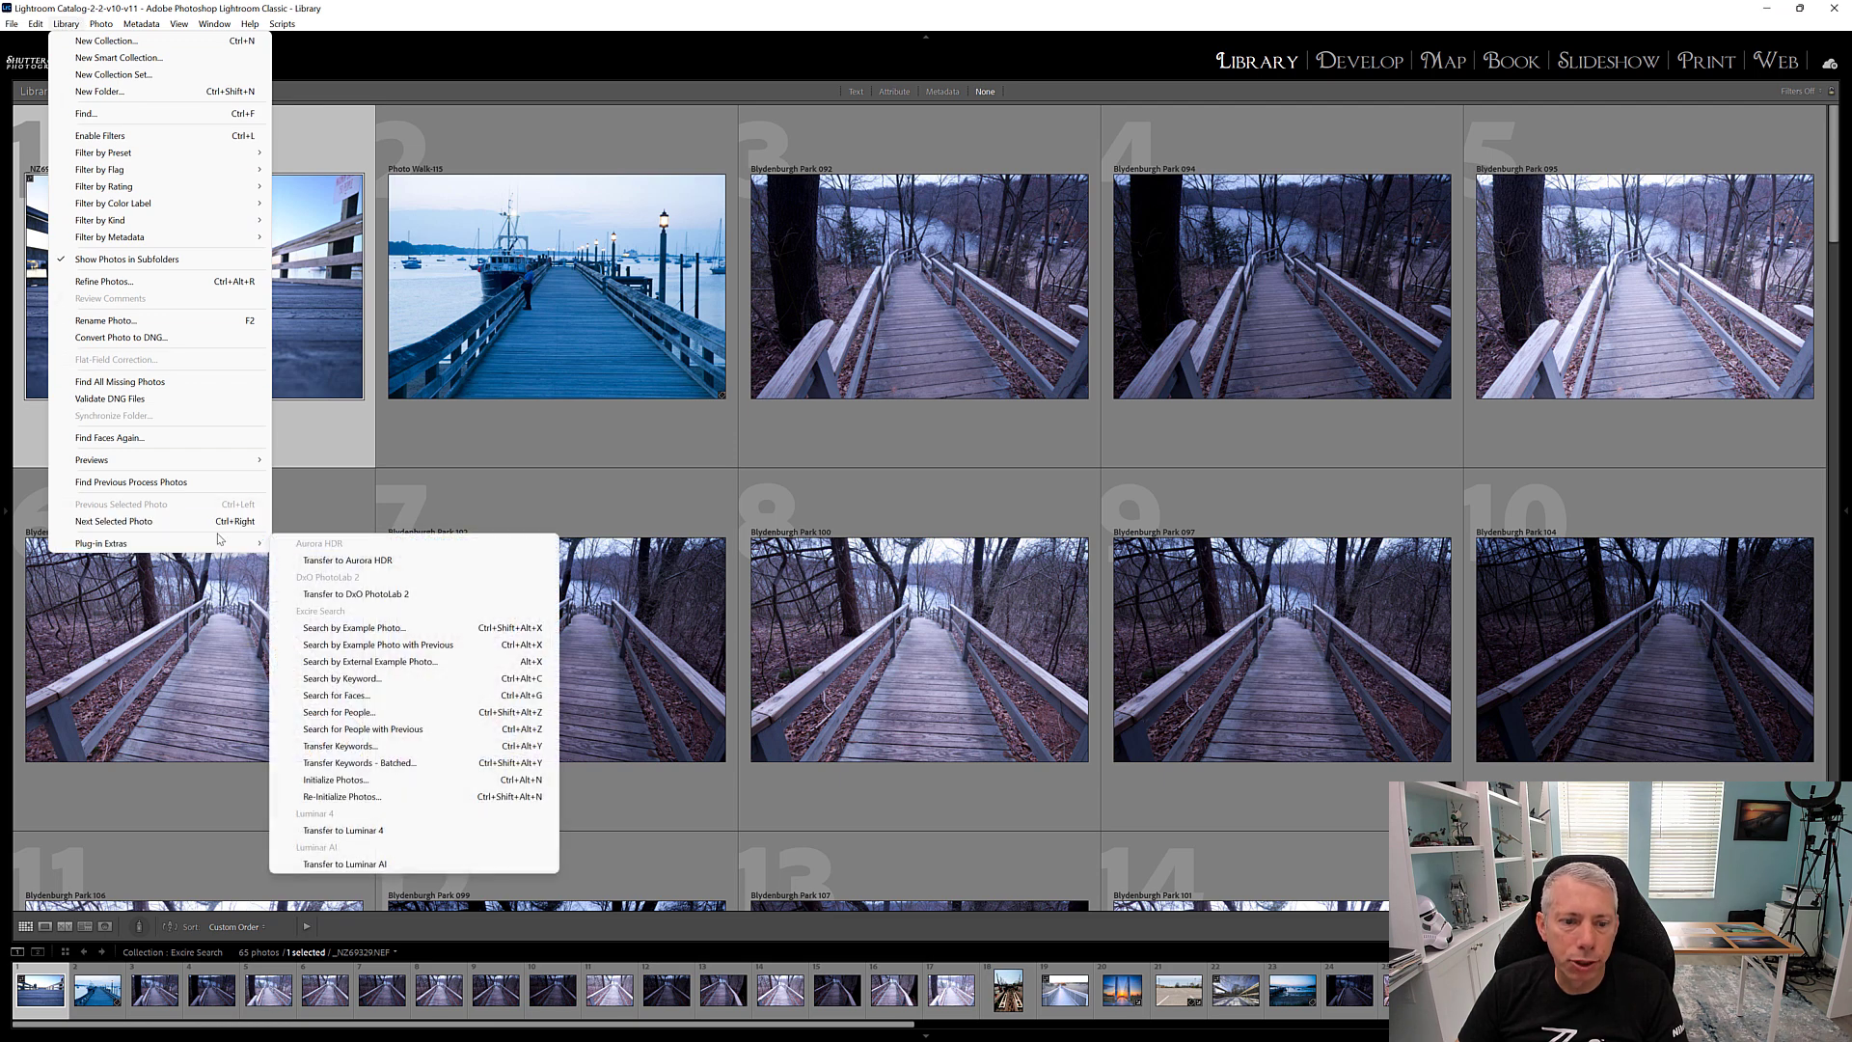
click(338, 695)
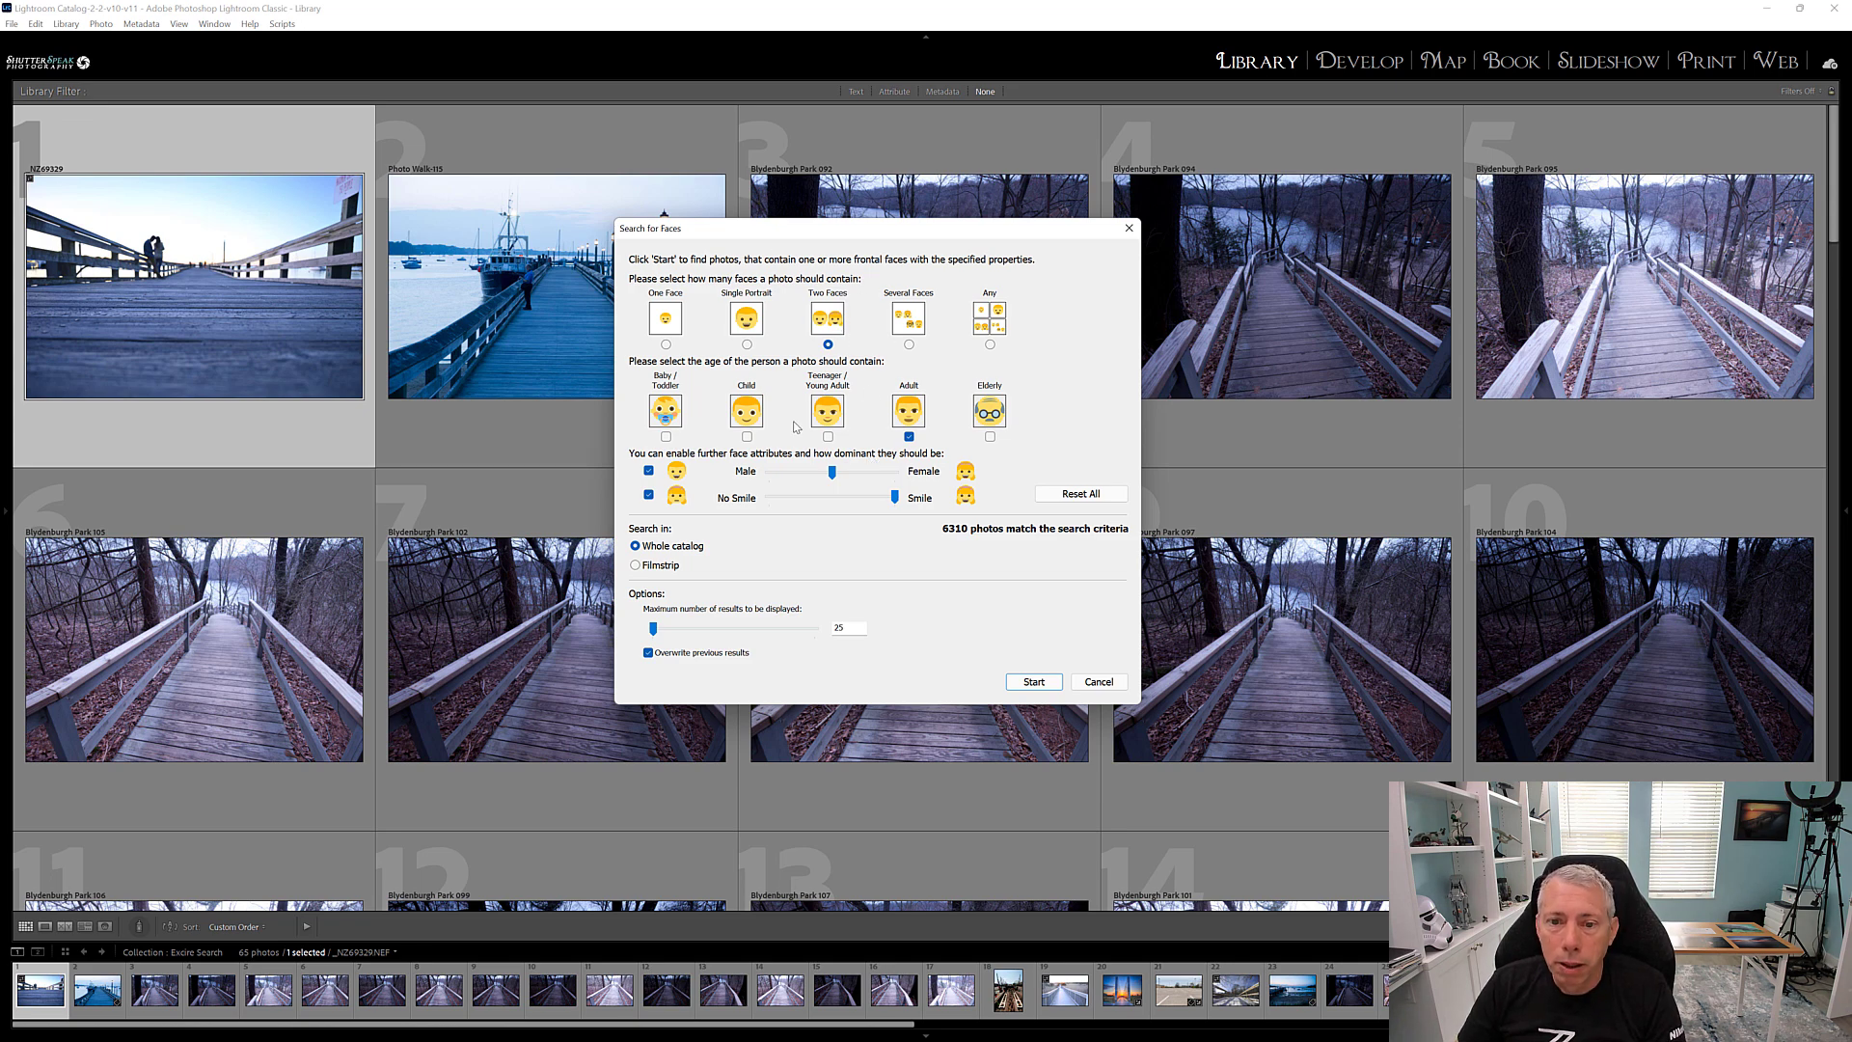
click(665, 437)
click(666, 344)
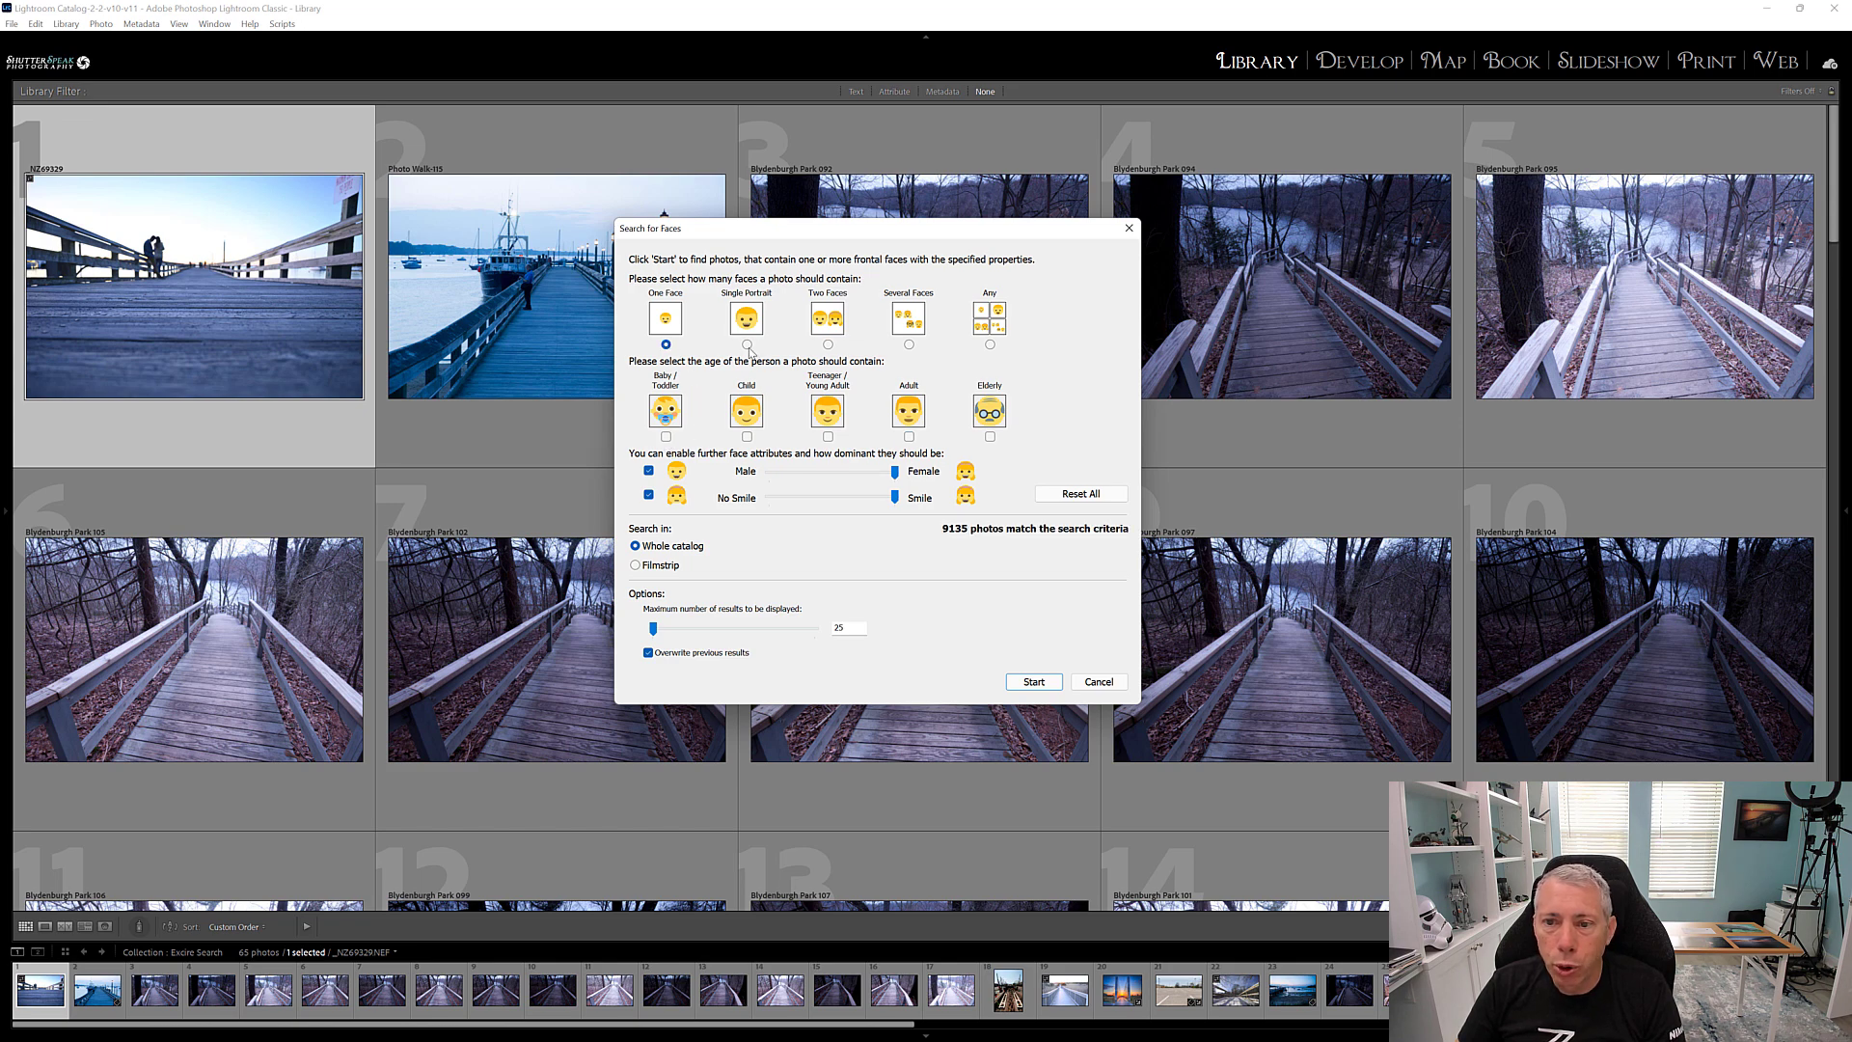
click(909, 344)
click(991, 346)
click(828, 344)
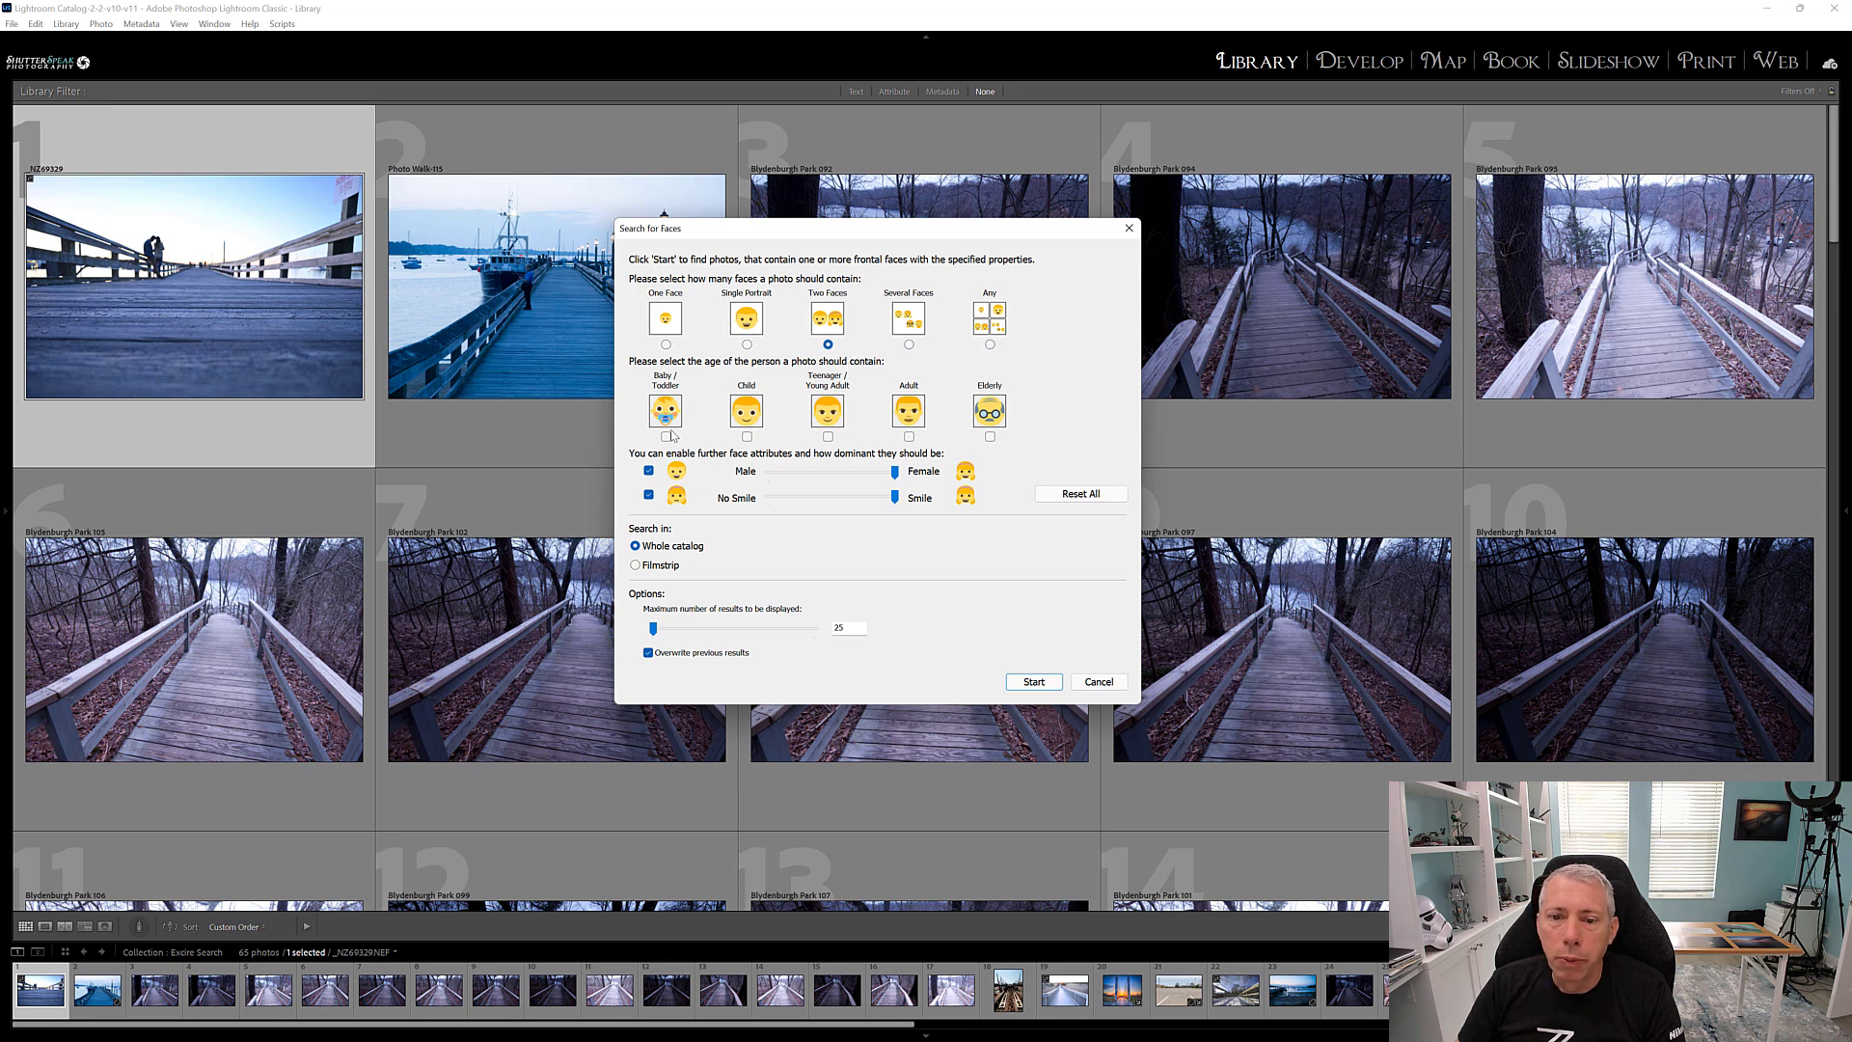
Restrict the age filter to Adult only.
click(666, 437)
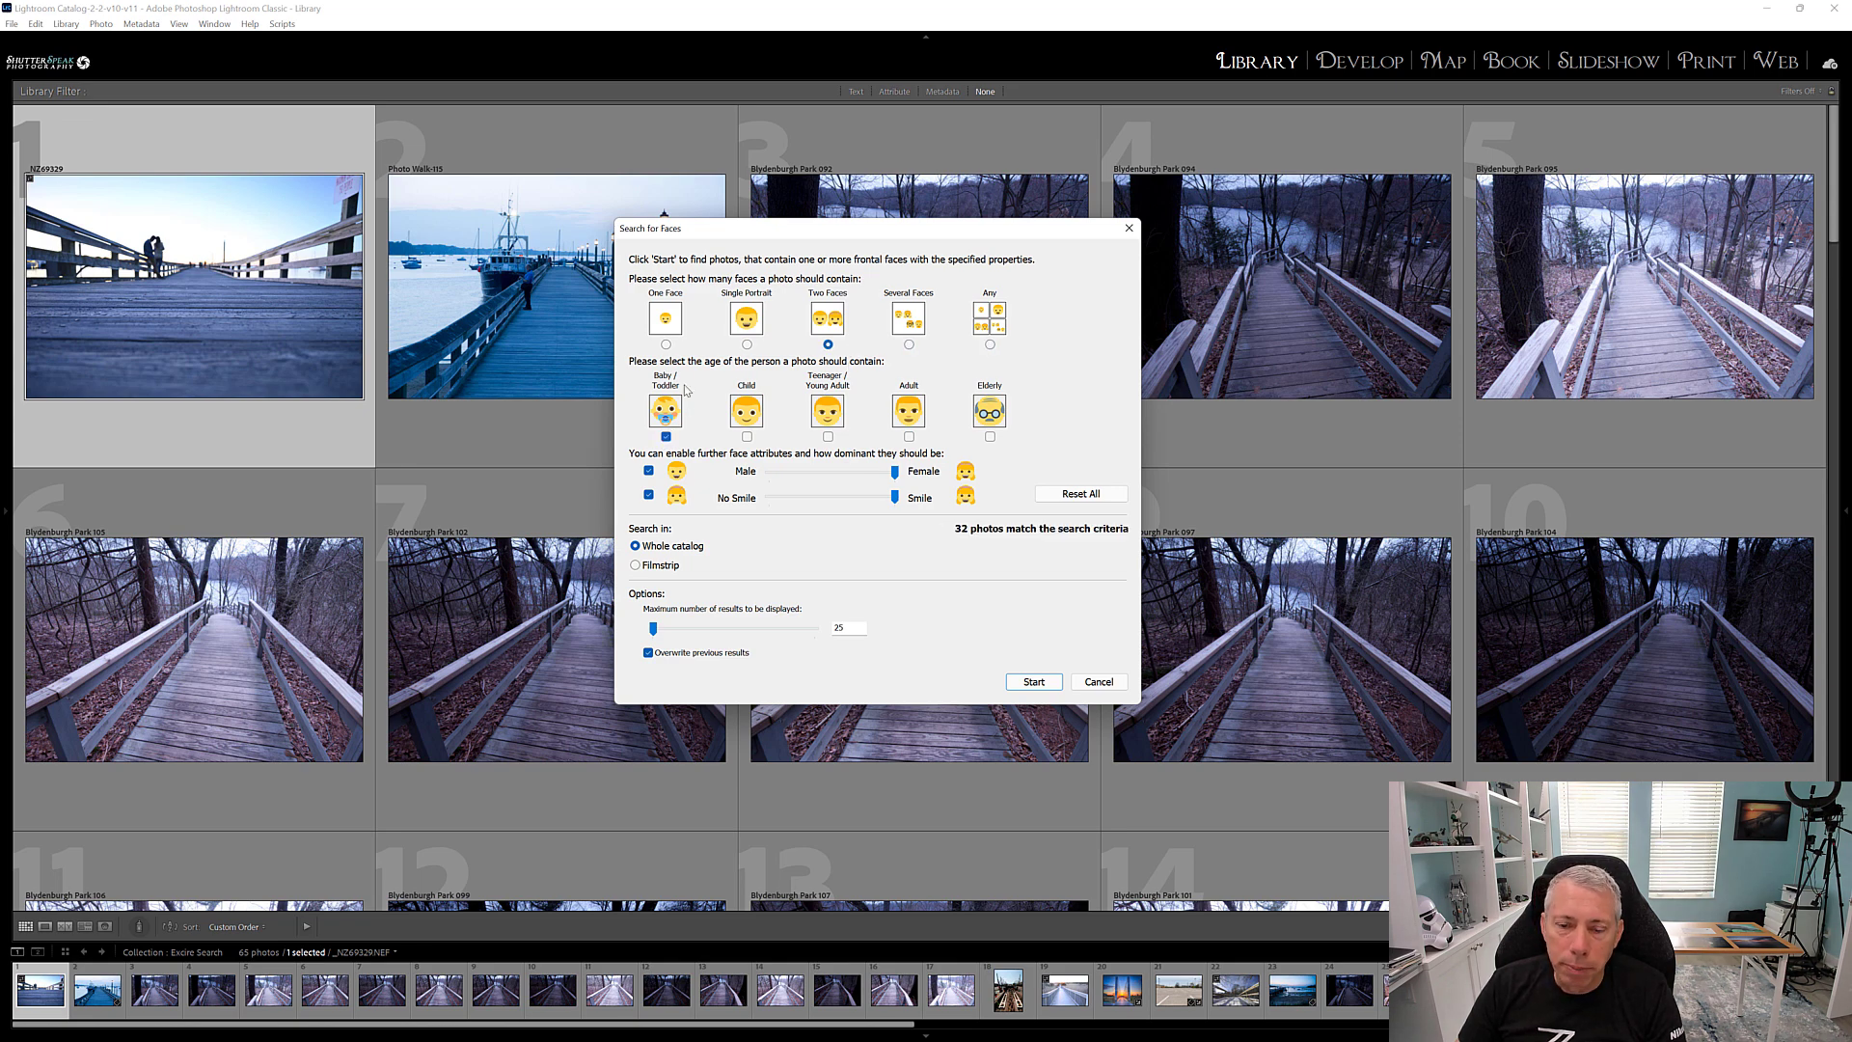
click(748, 438)
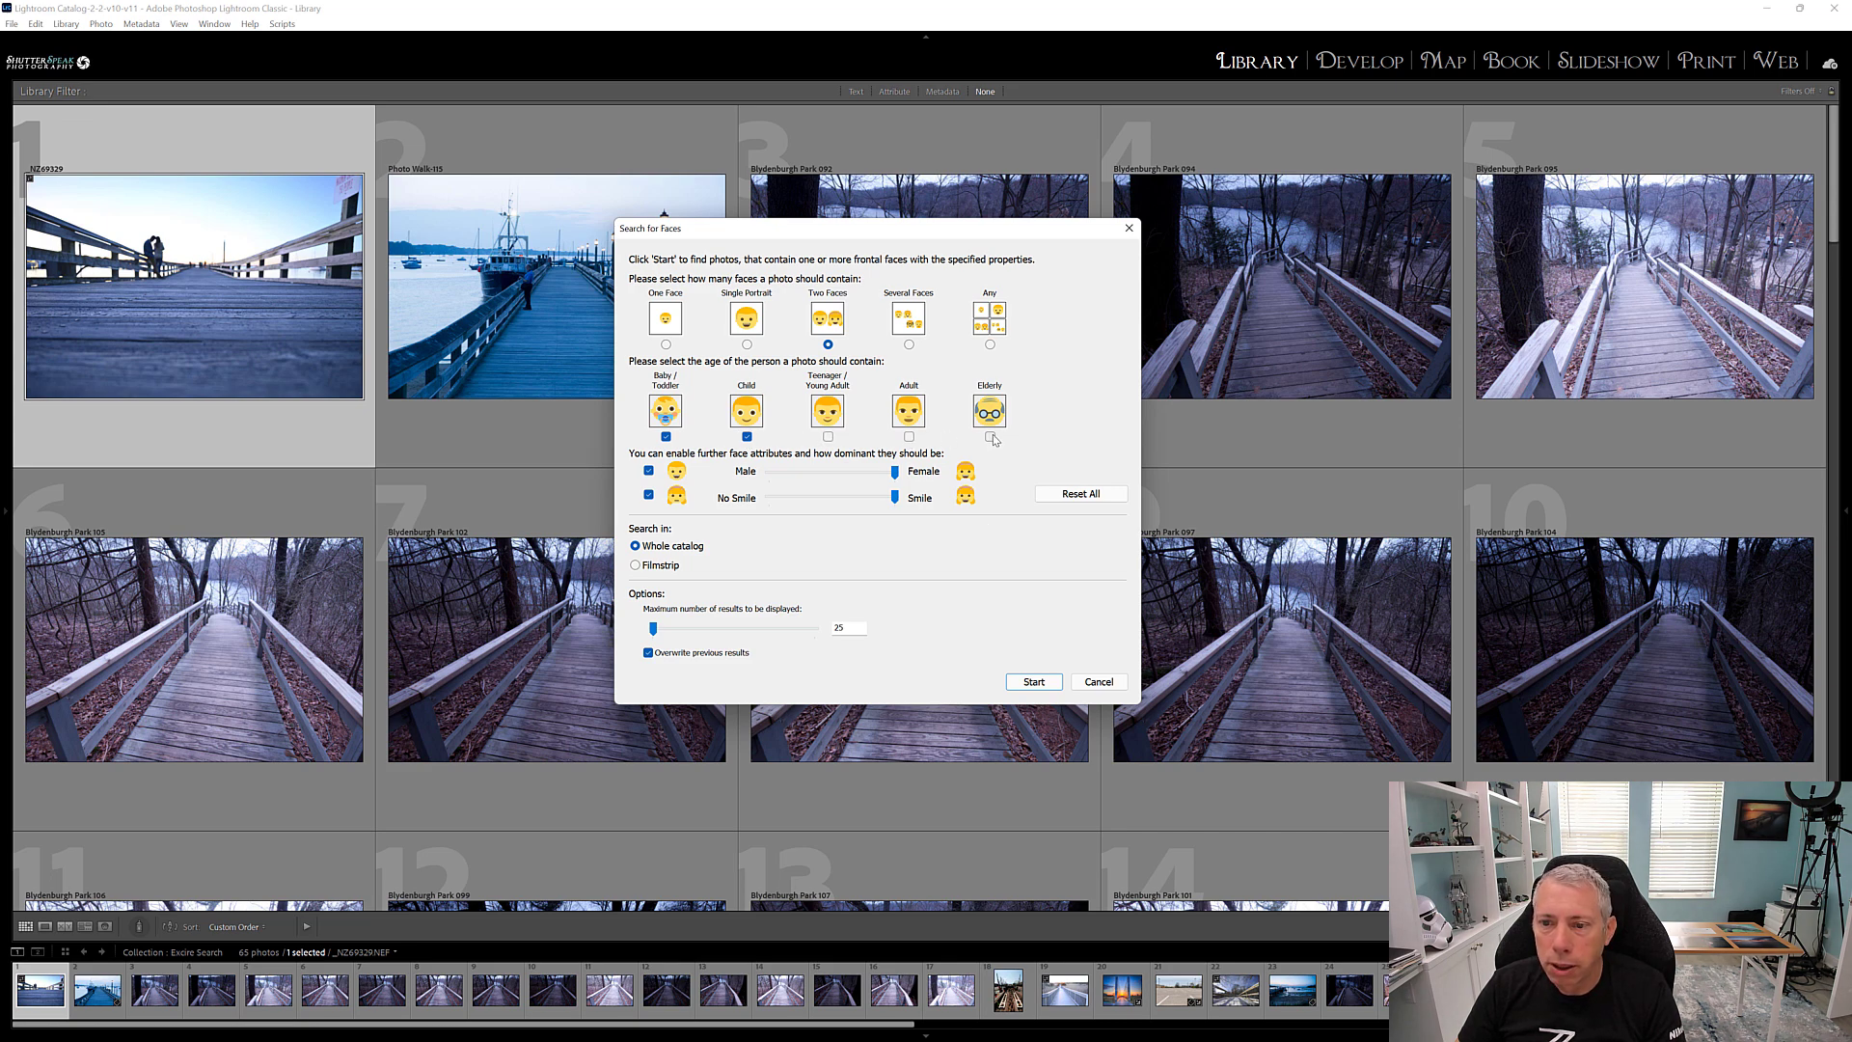
click(747, 437)
click(666, 437)
click(909, 437)
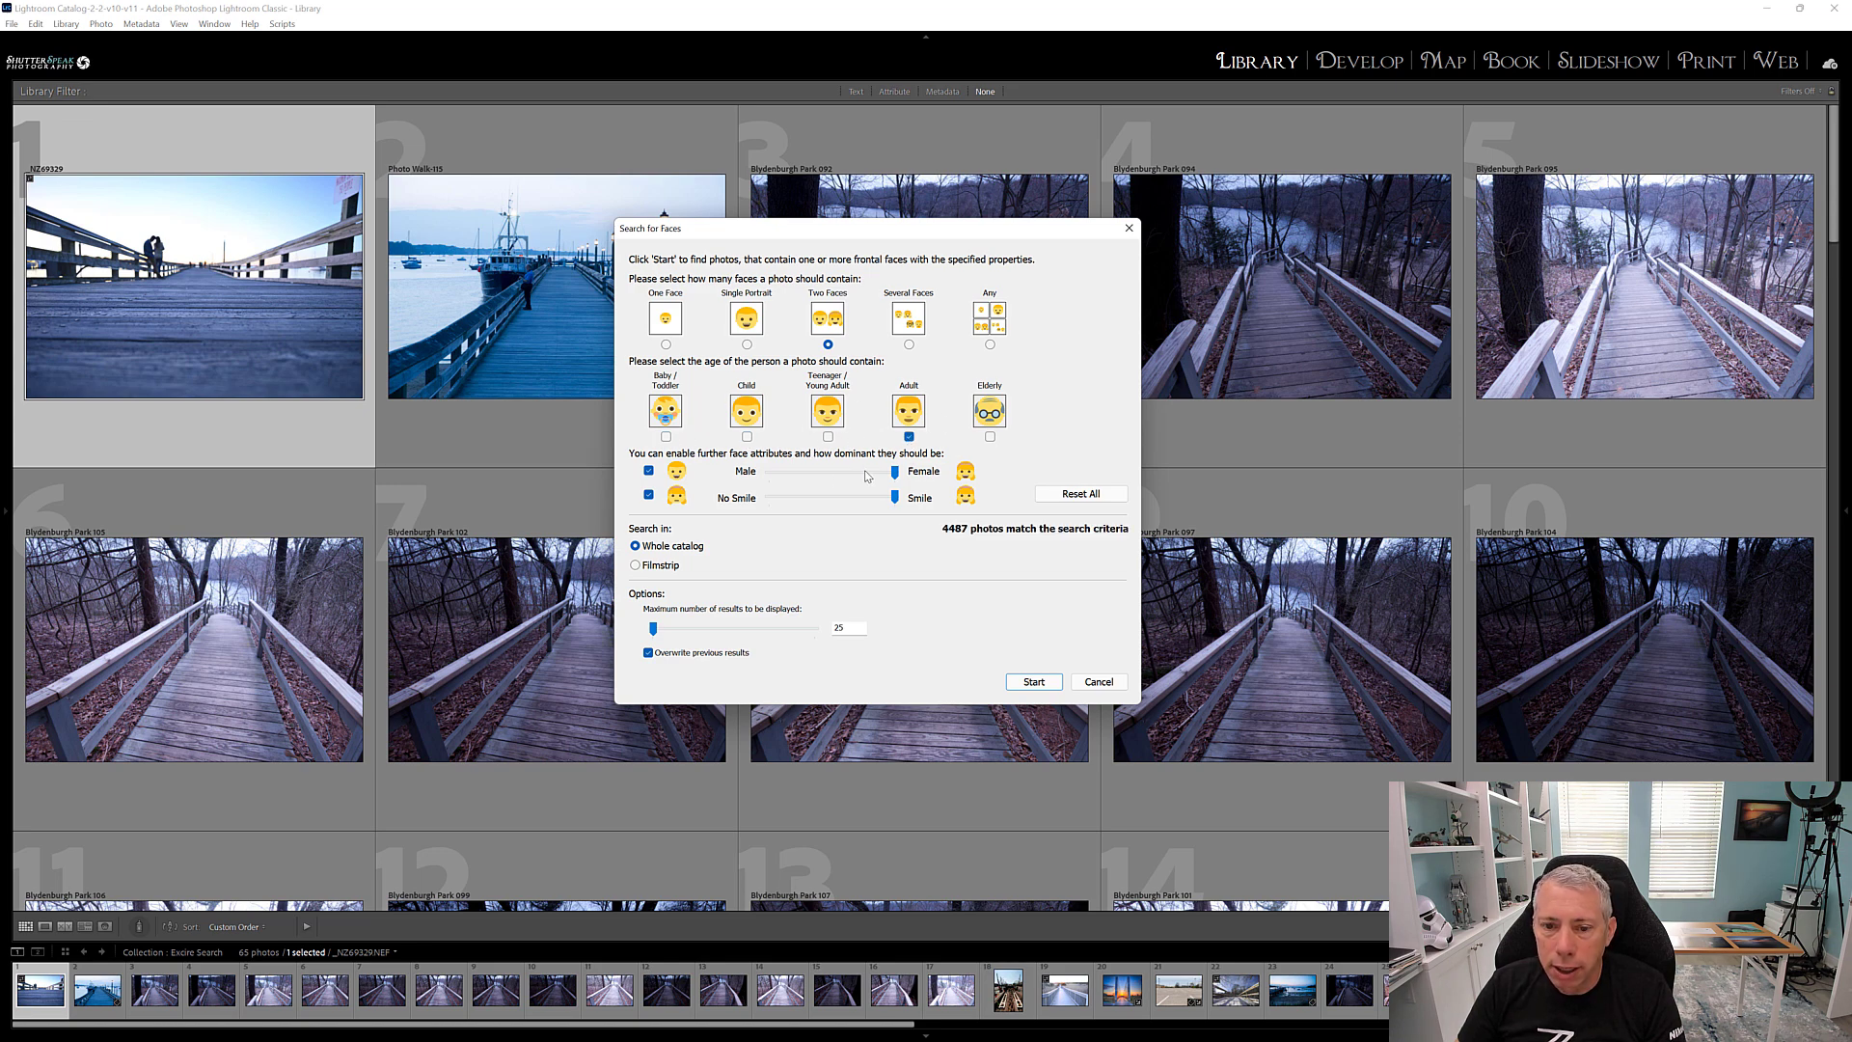
Set gender balance to neutral, favour smiling faces, cap results at 25, and start.
mouse_move(895, 473)
mouse_down()
mouse_move(730, 475)
mouse_move(895, 472)
mouse_up()
drag(894, 471, 831, 501)
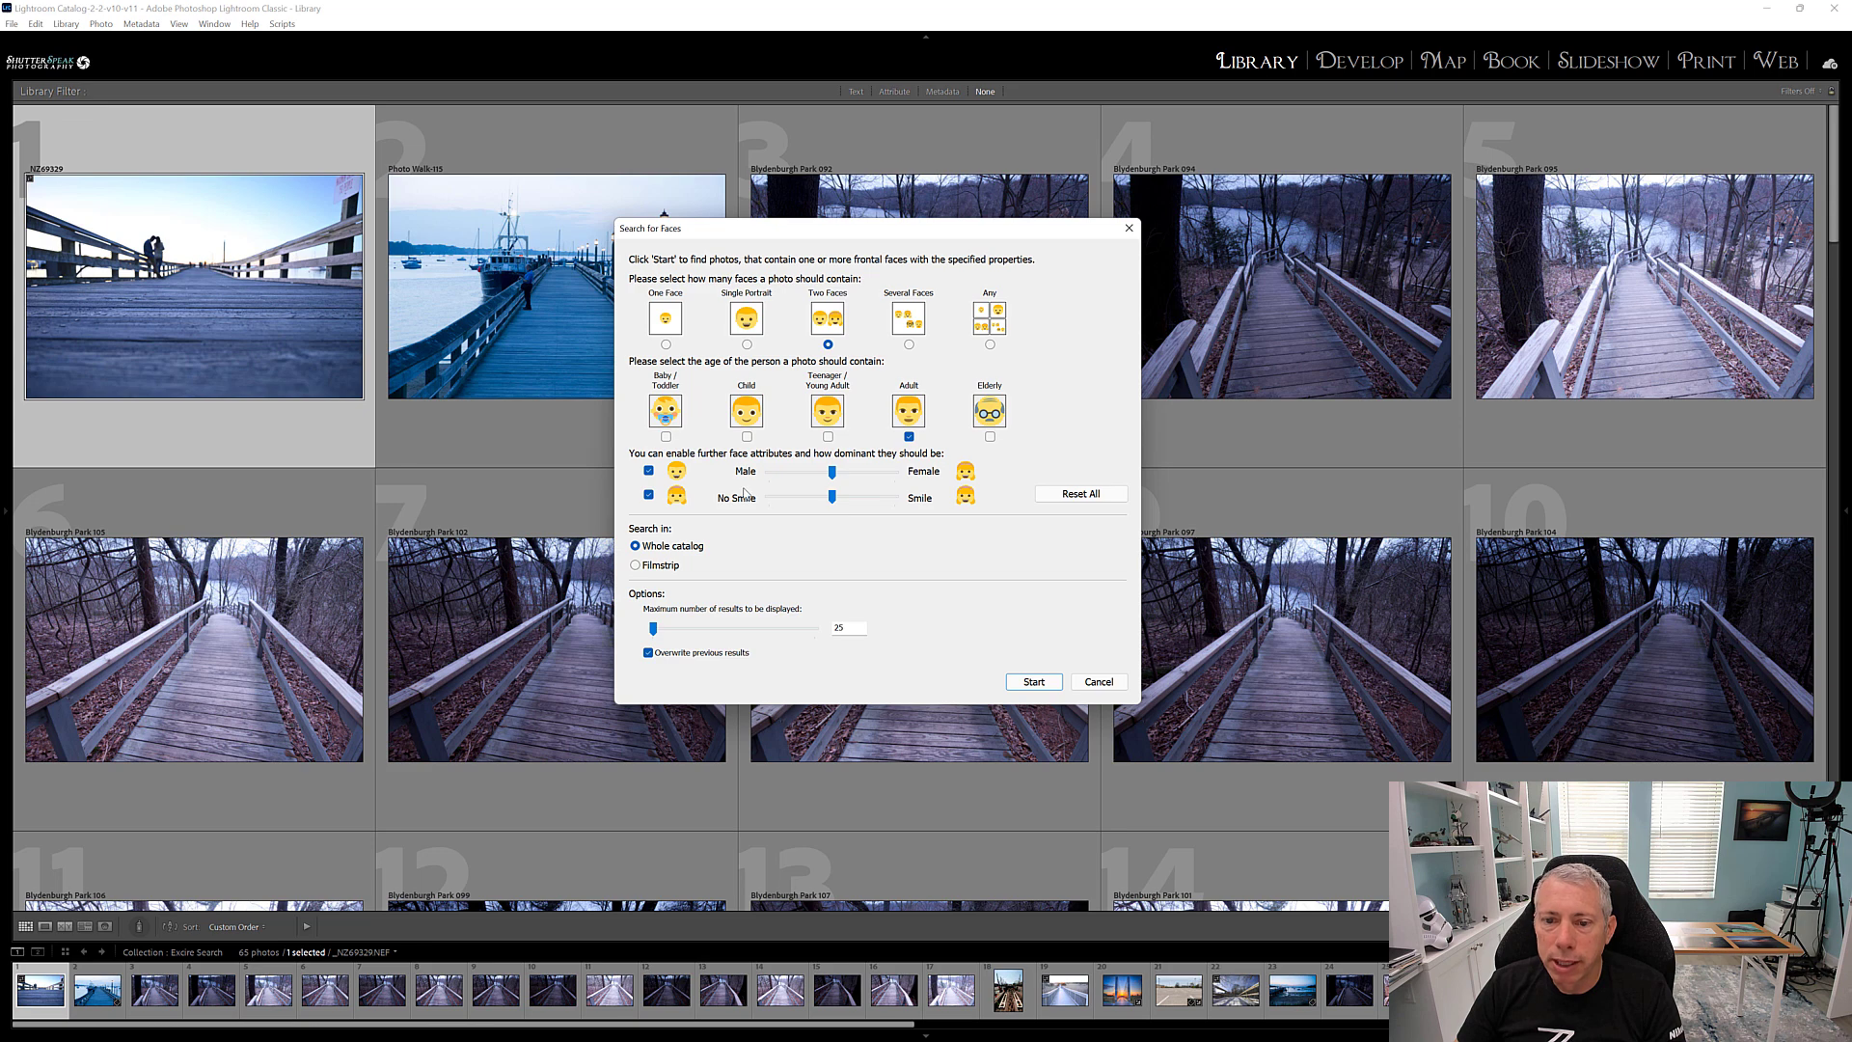
drag(835, 500, 892, 474)
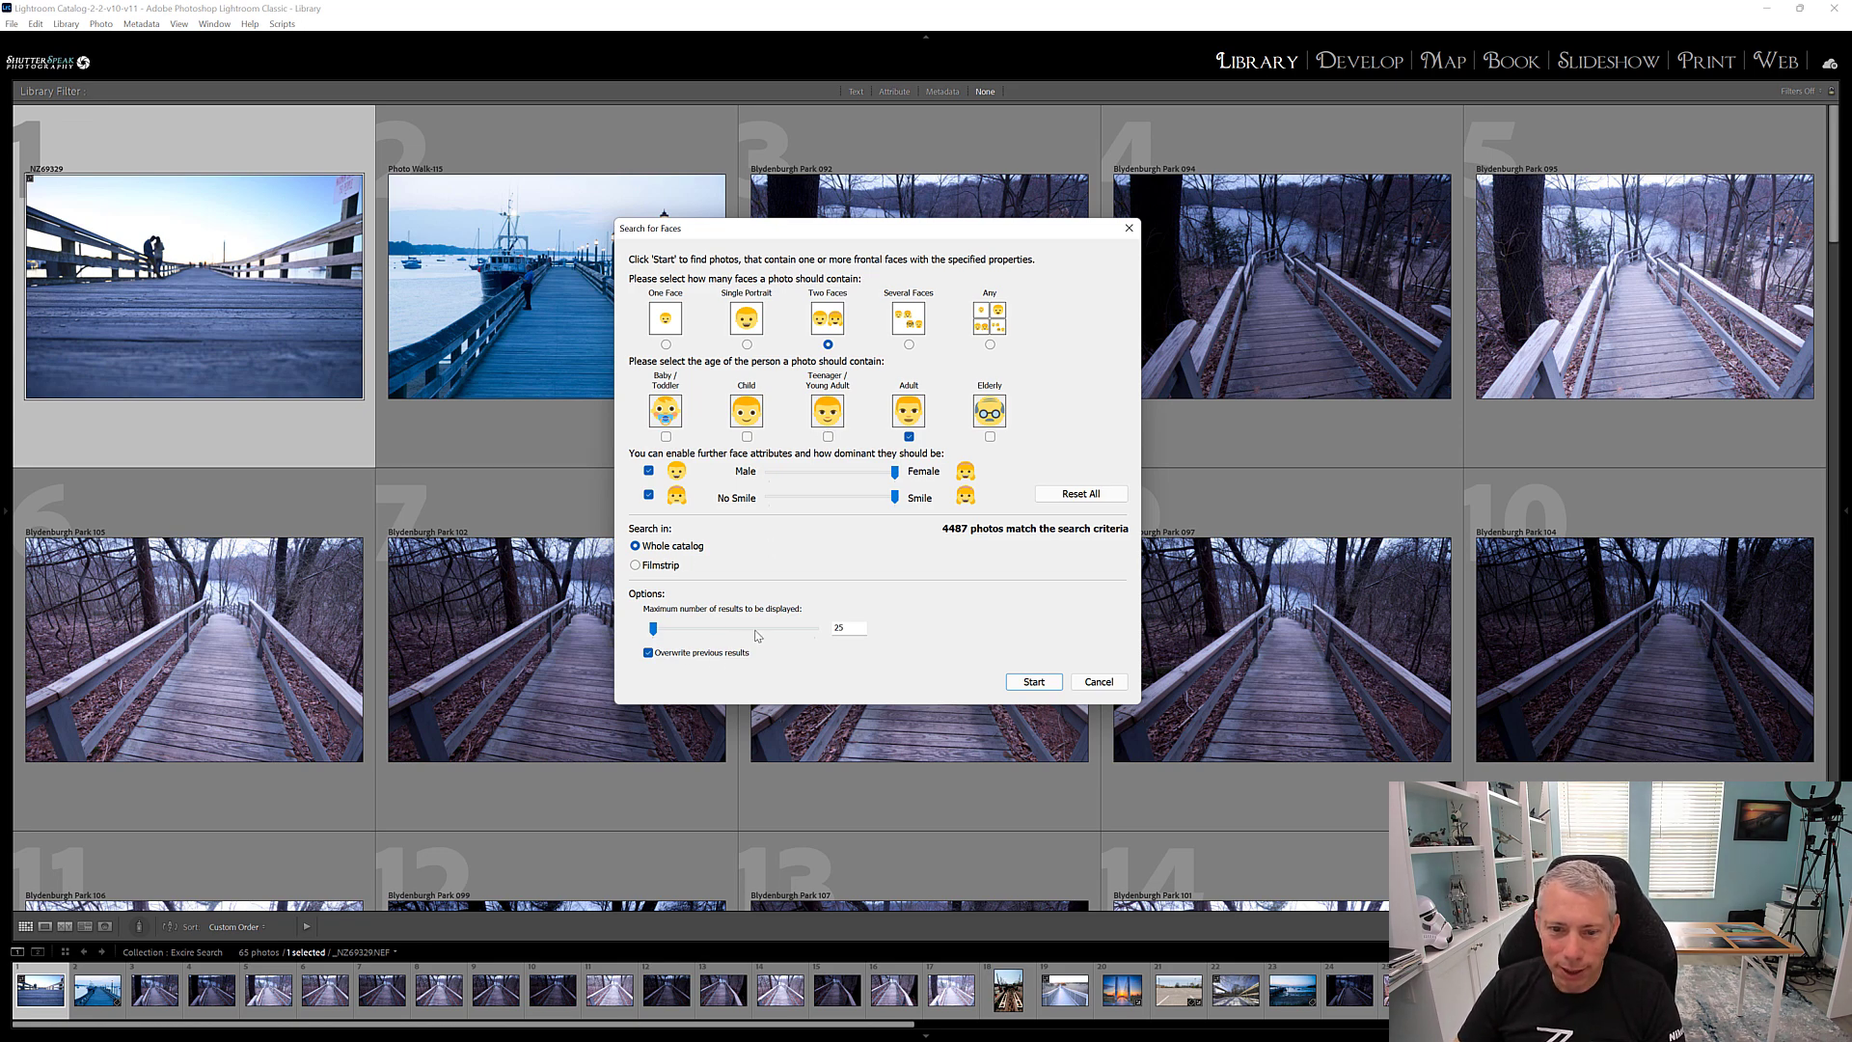
mouse_move(654, 629)
mouse_down()
mouse_move(826, 631)
mouse_move(637, 634)
mouse_move(685, 632)
mouse_move(666, 632)
mouse_up()
double_click(856, 631)
text(25)
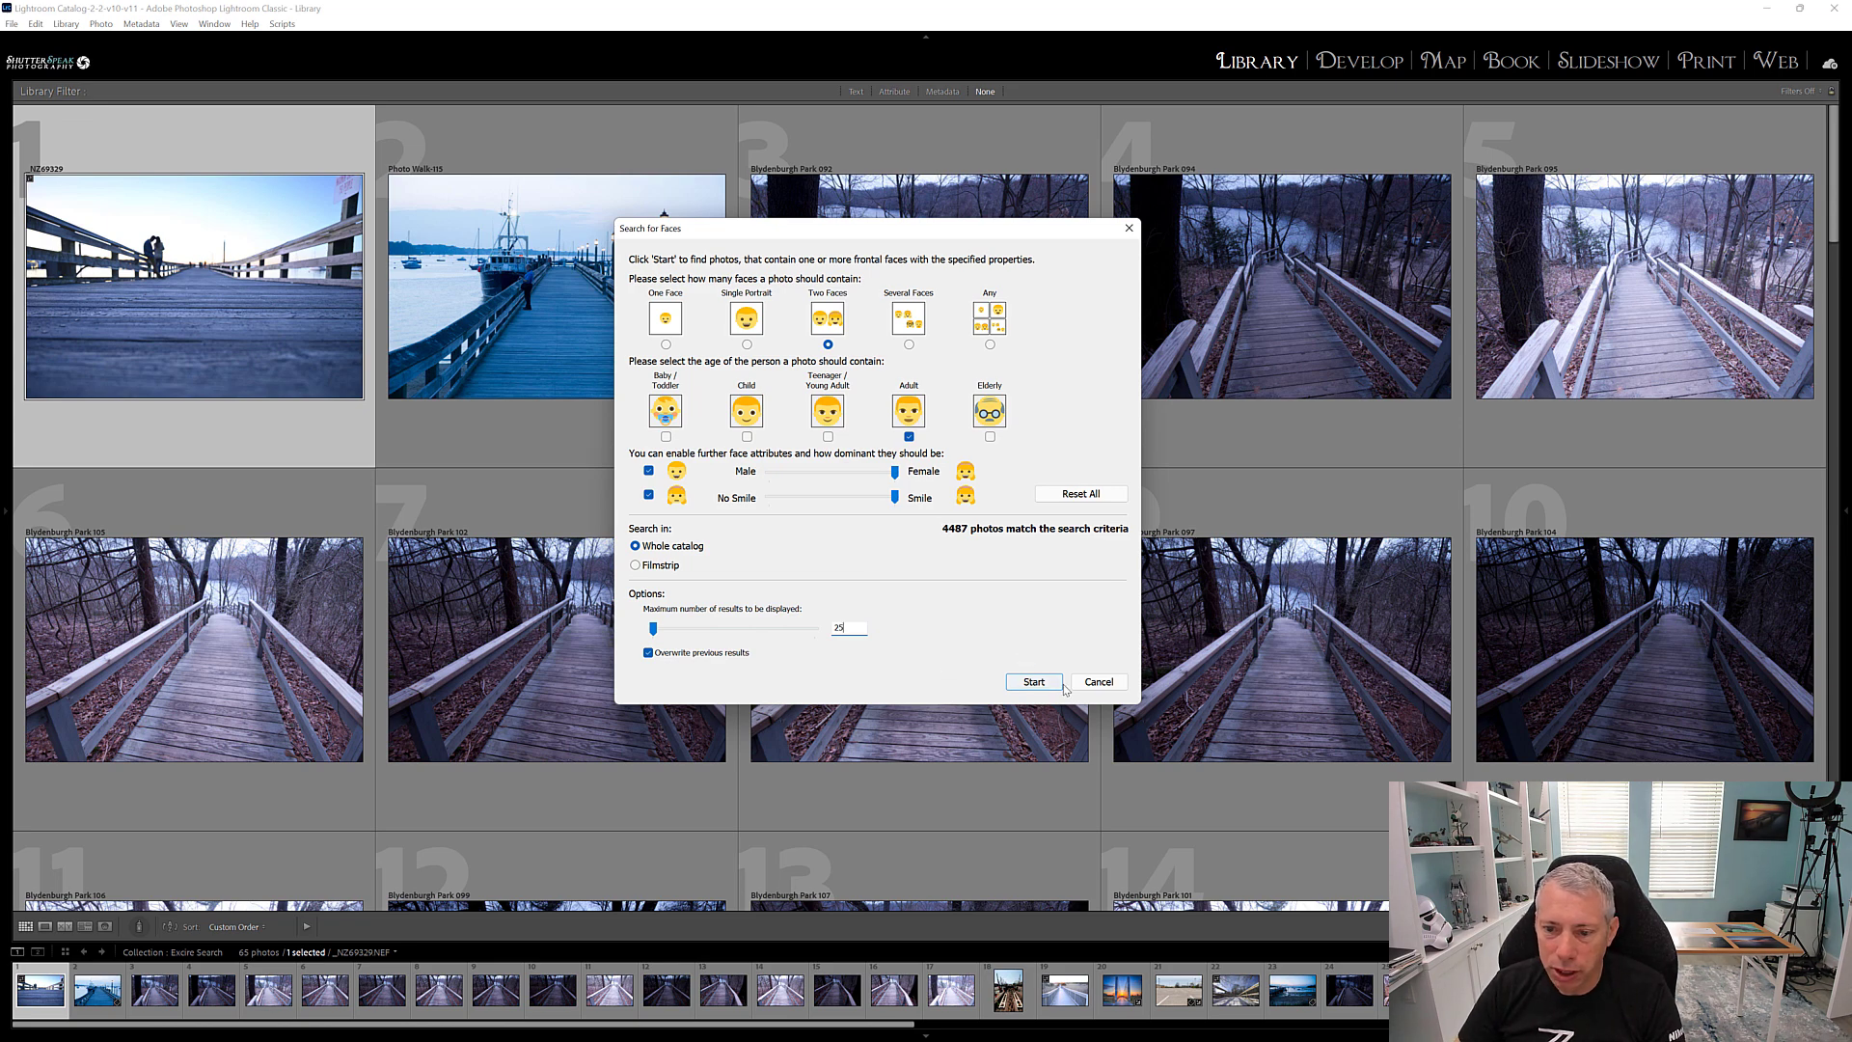
click(1033, 682)
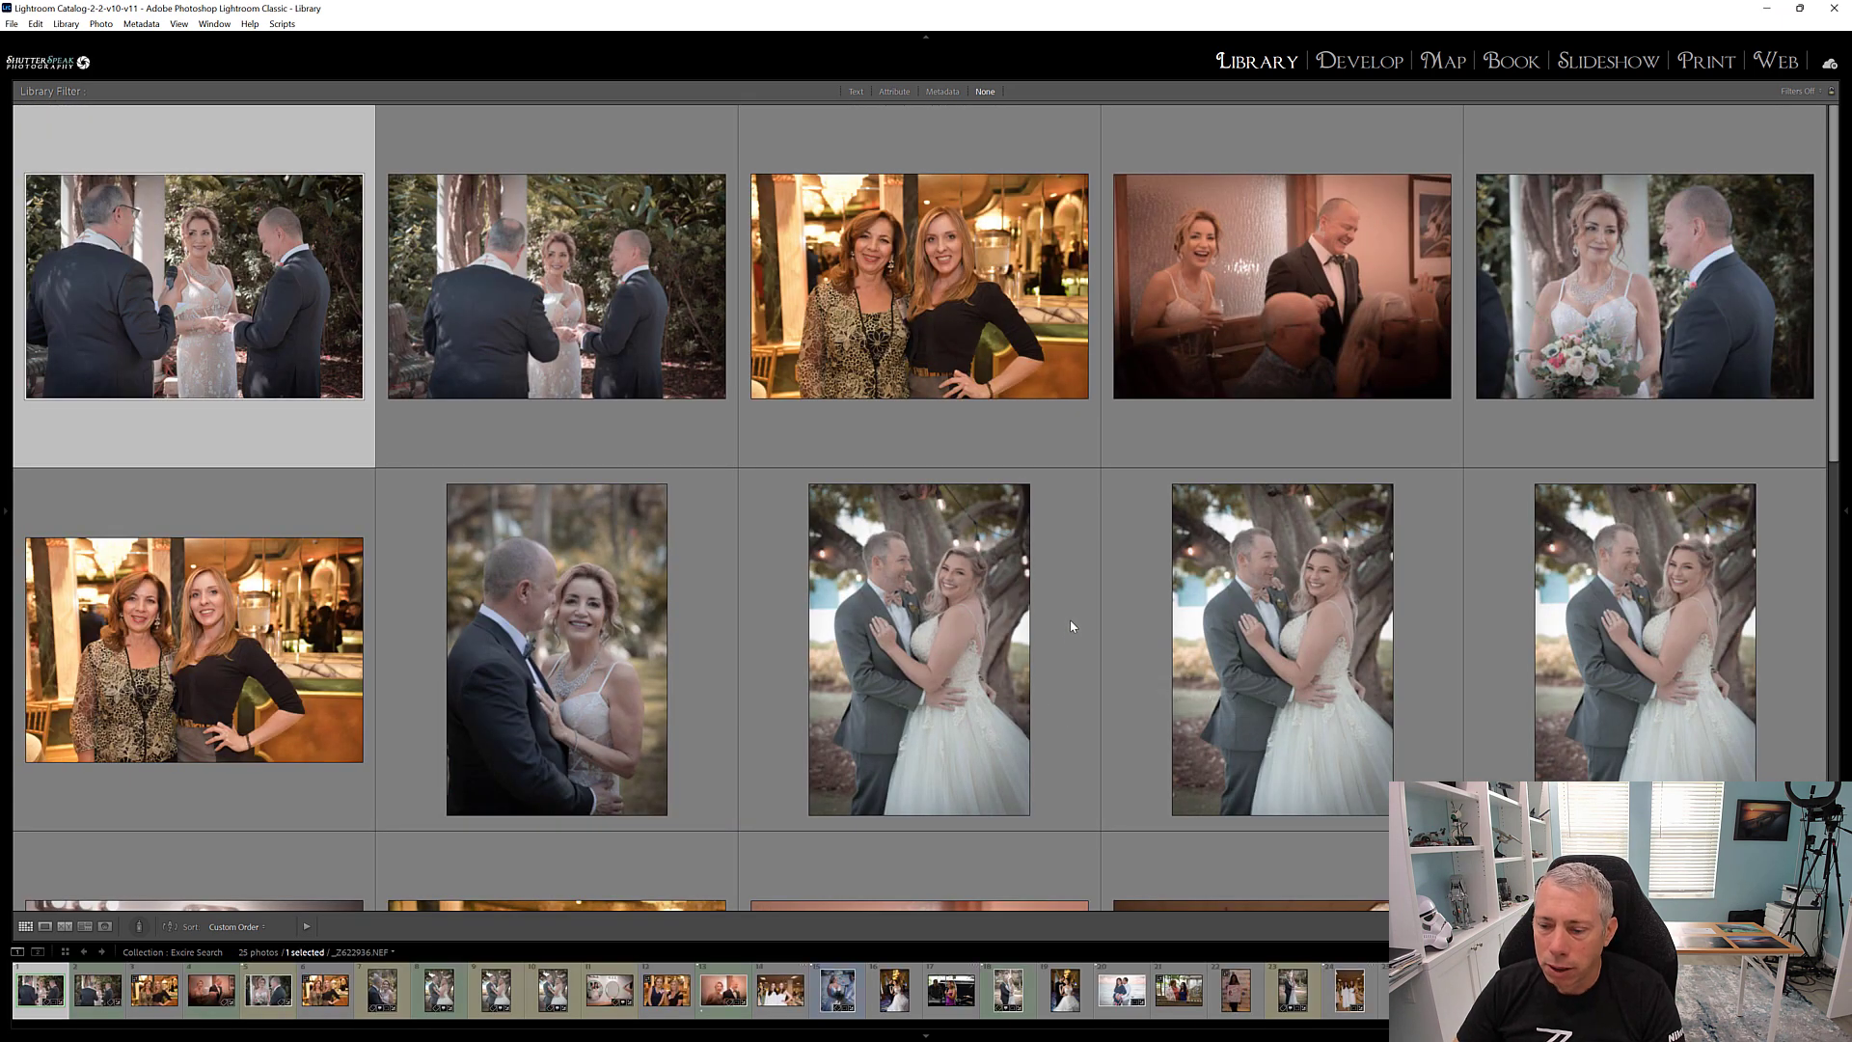
Scroll through the 25 two-adult wedding and couple photos and back to the top.
scroll(1044, 633, down, 3)
scroll(1046, 627, down, 2)
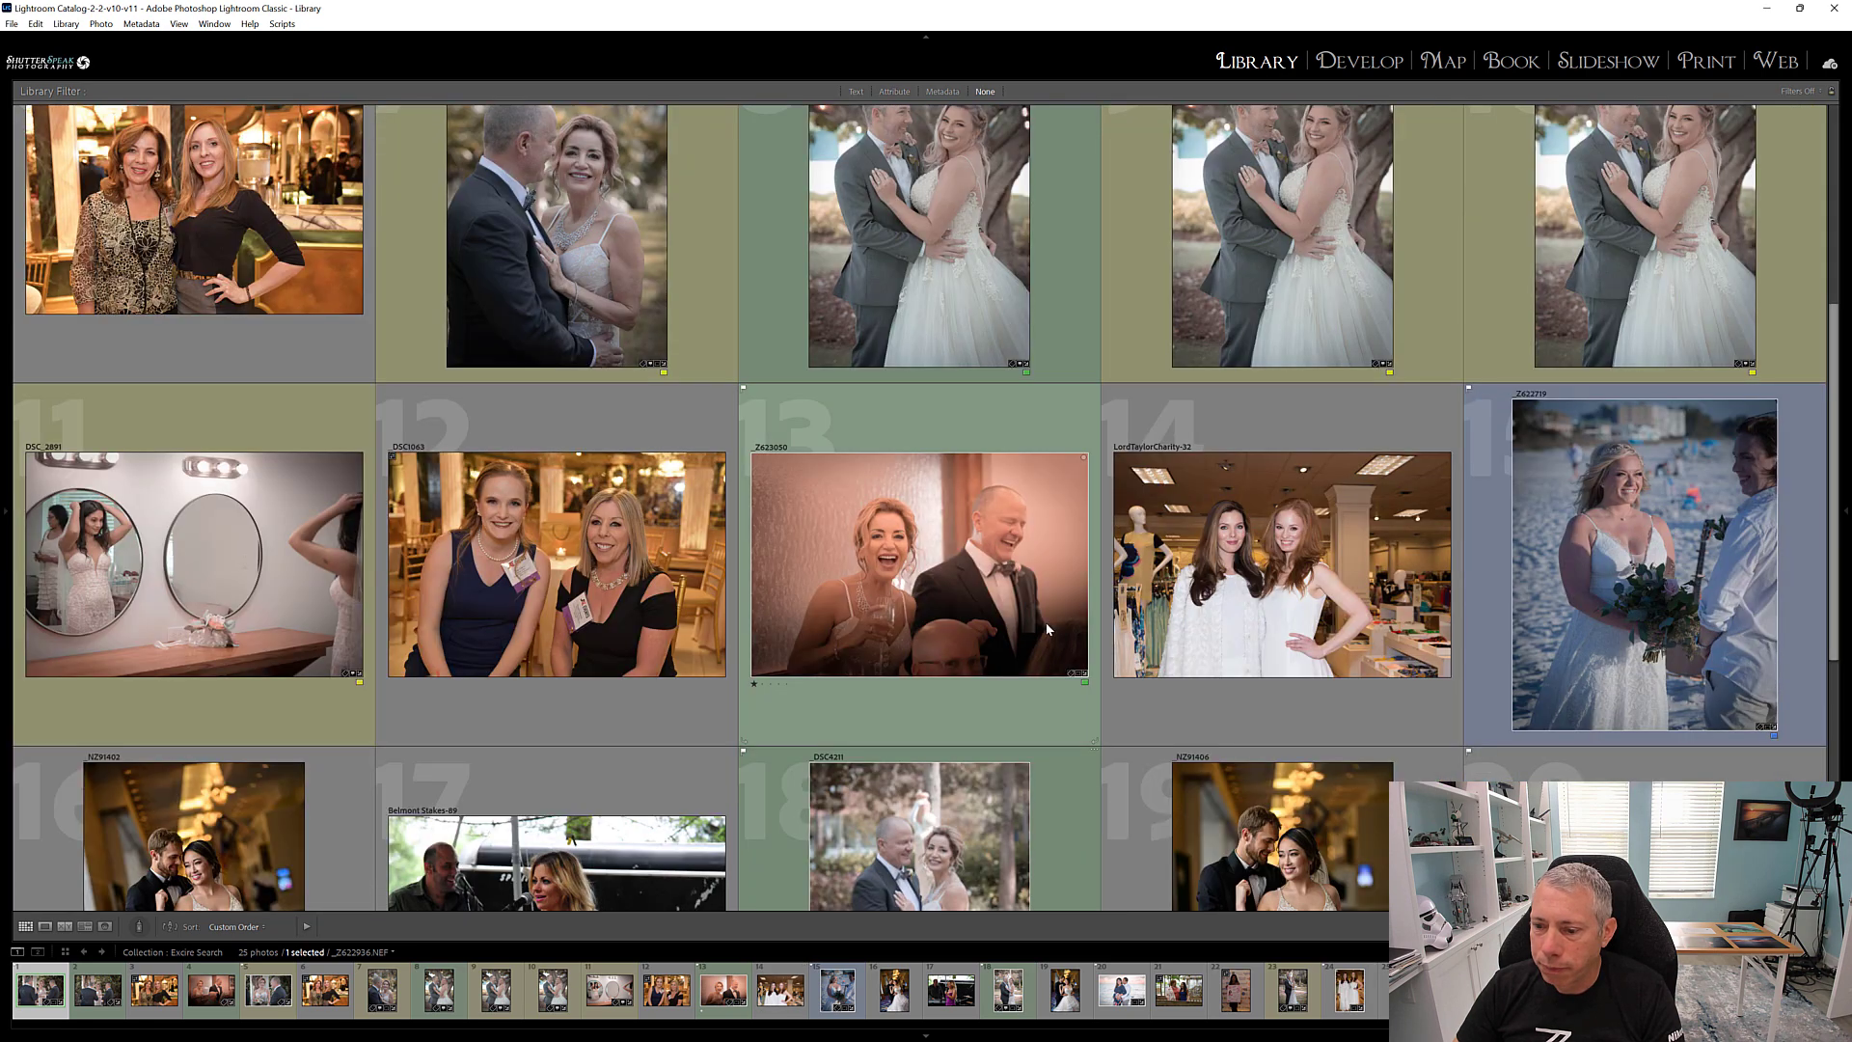
scroll(1047, 628, down, 2)
scroll(1046, 622, down, 5)
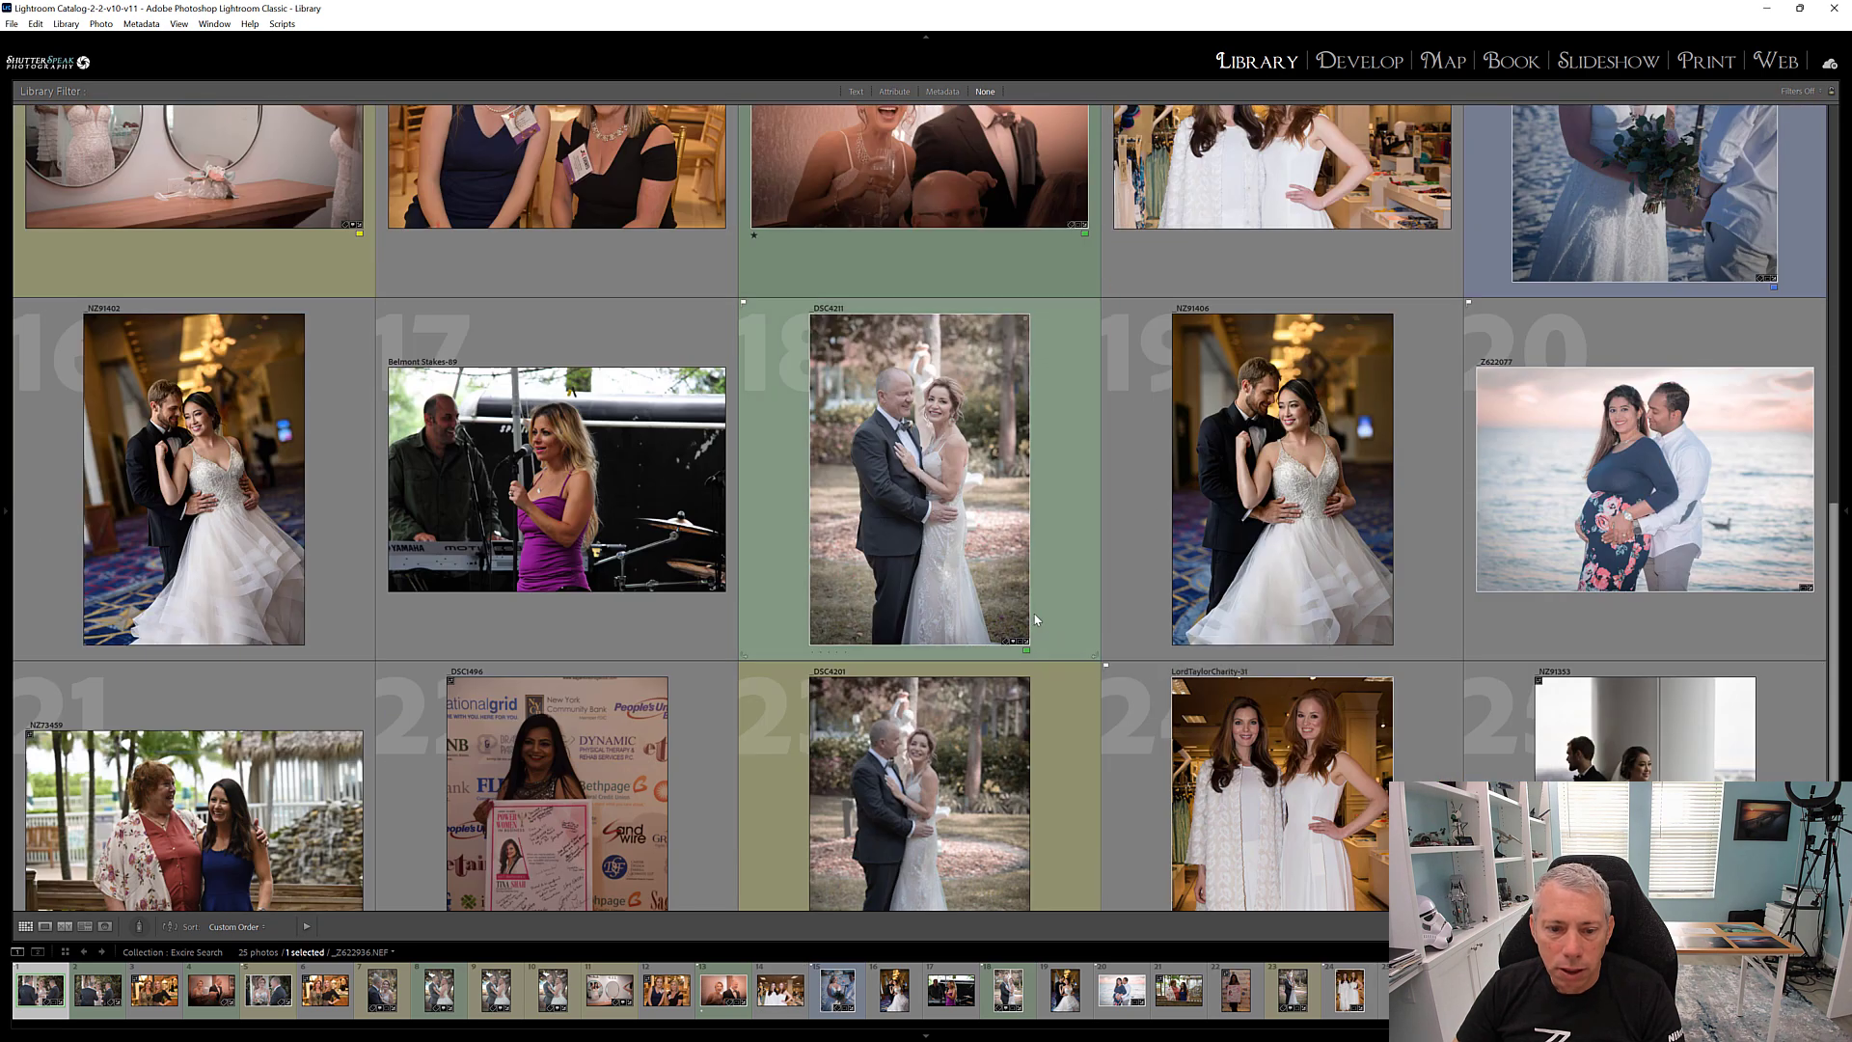
scroll(1033, 614, up, 15)
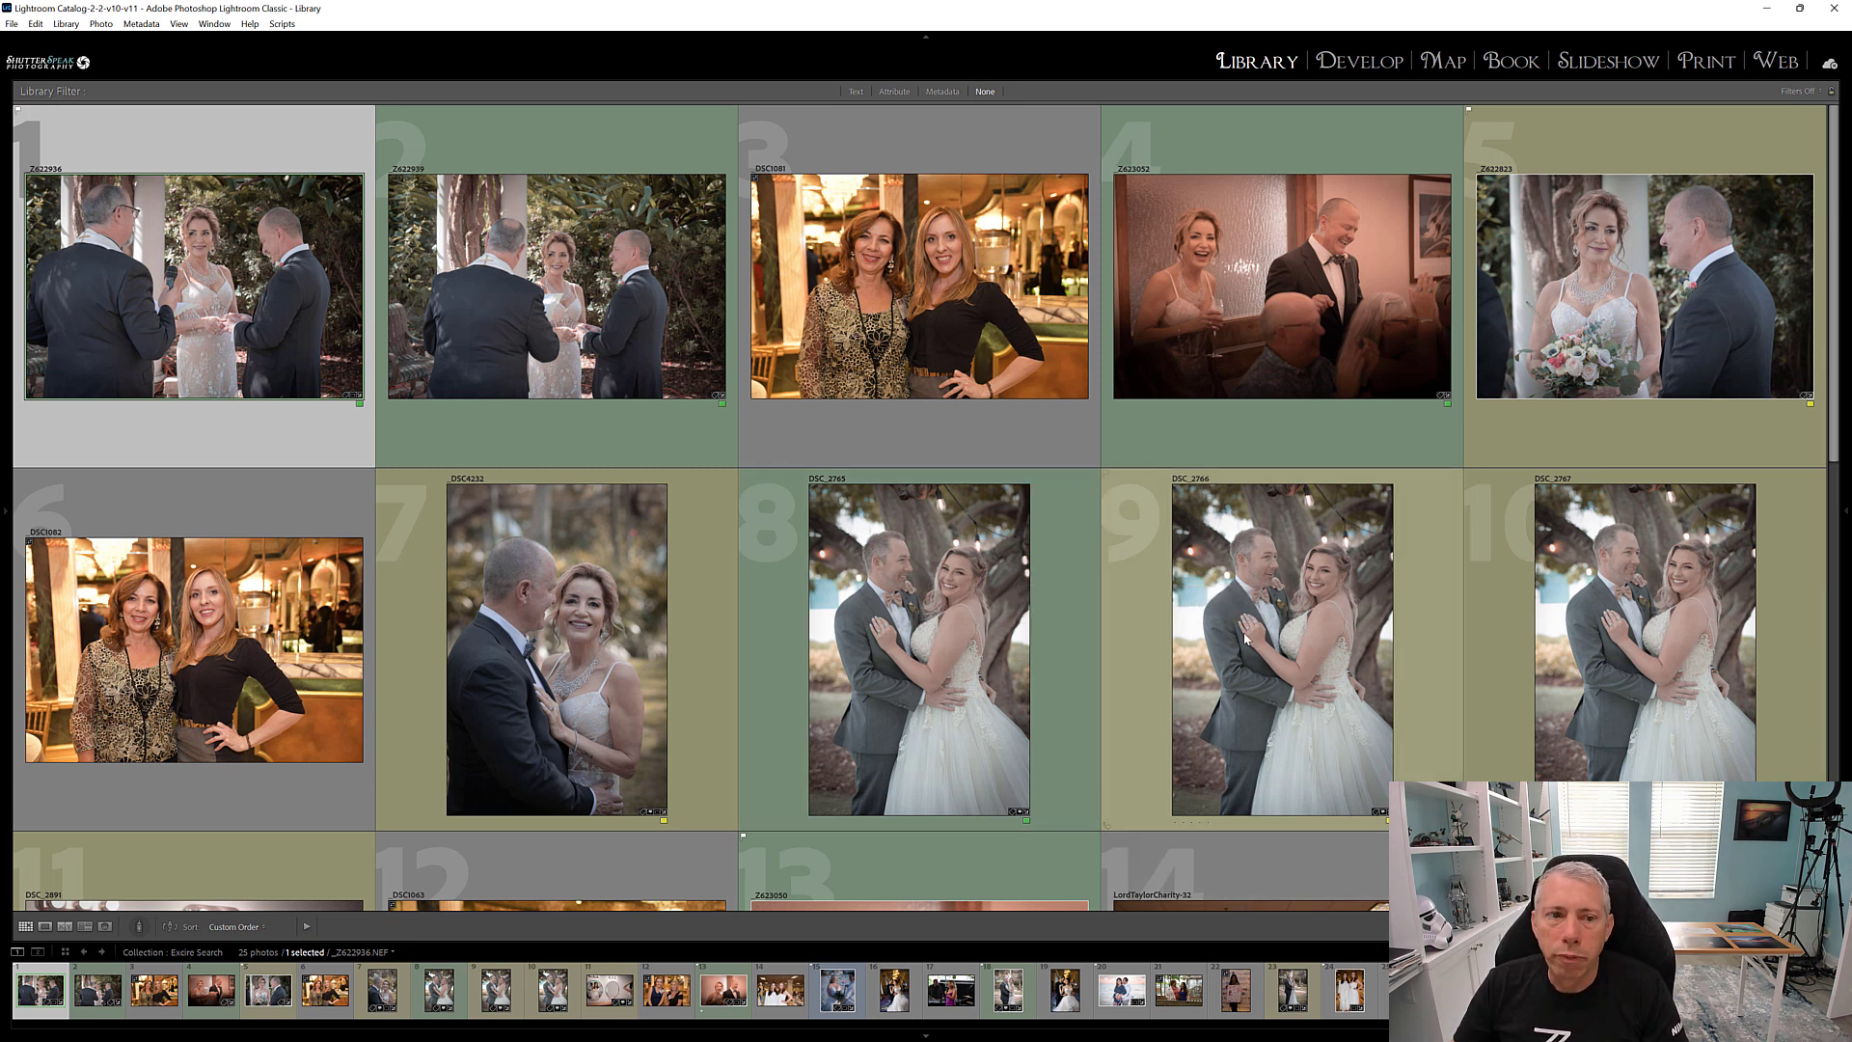
Open DSC_2765.NEF and run a Filmstrip-limited people search on the bride's face.
double_click(989, 580)
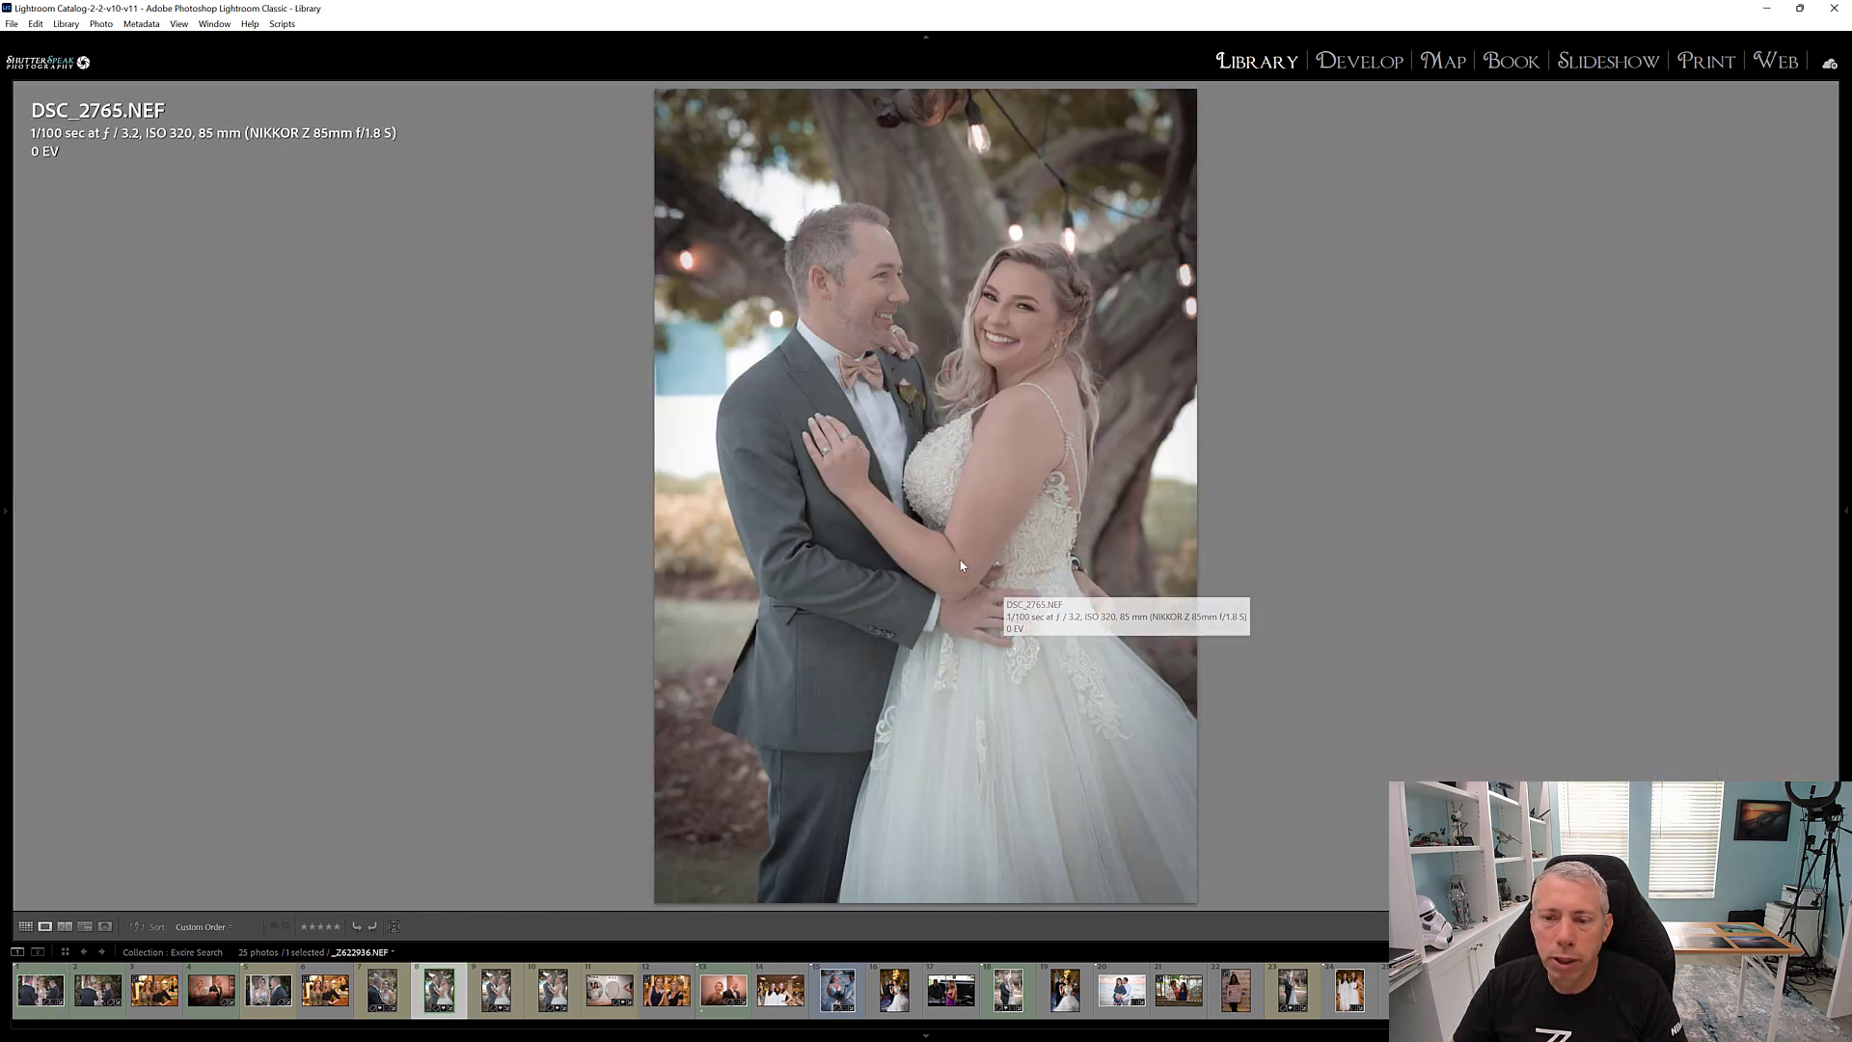
click(66, 23)
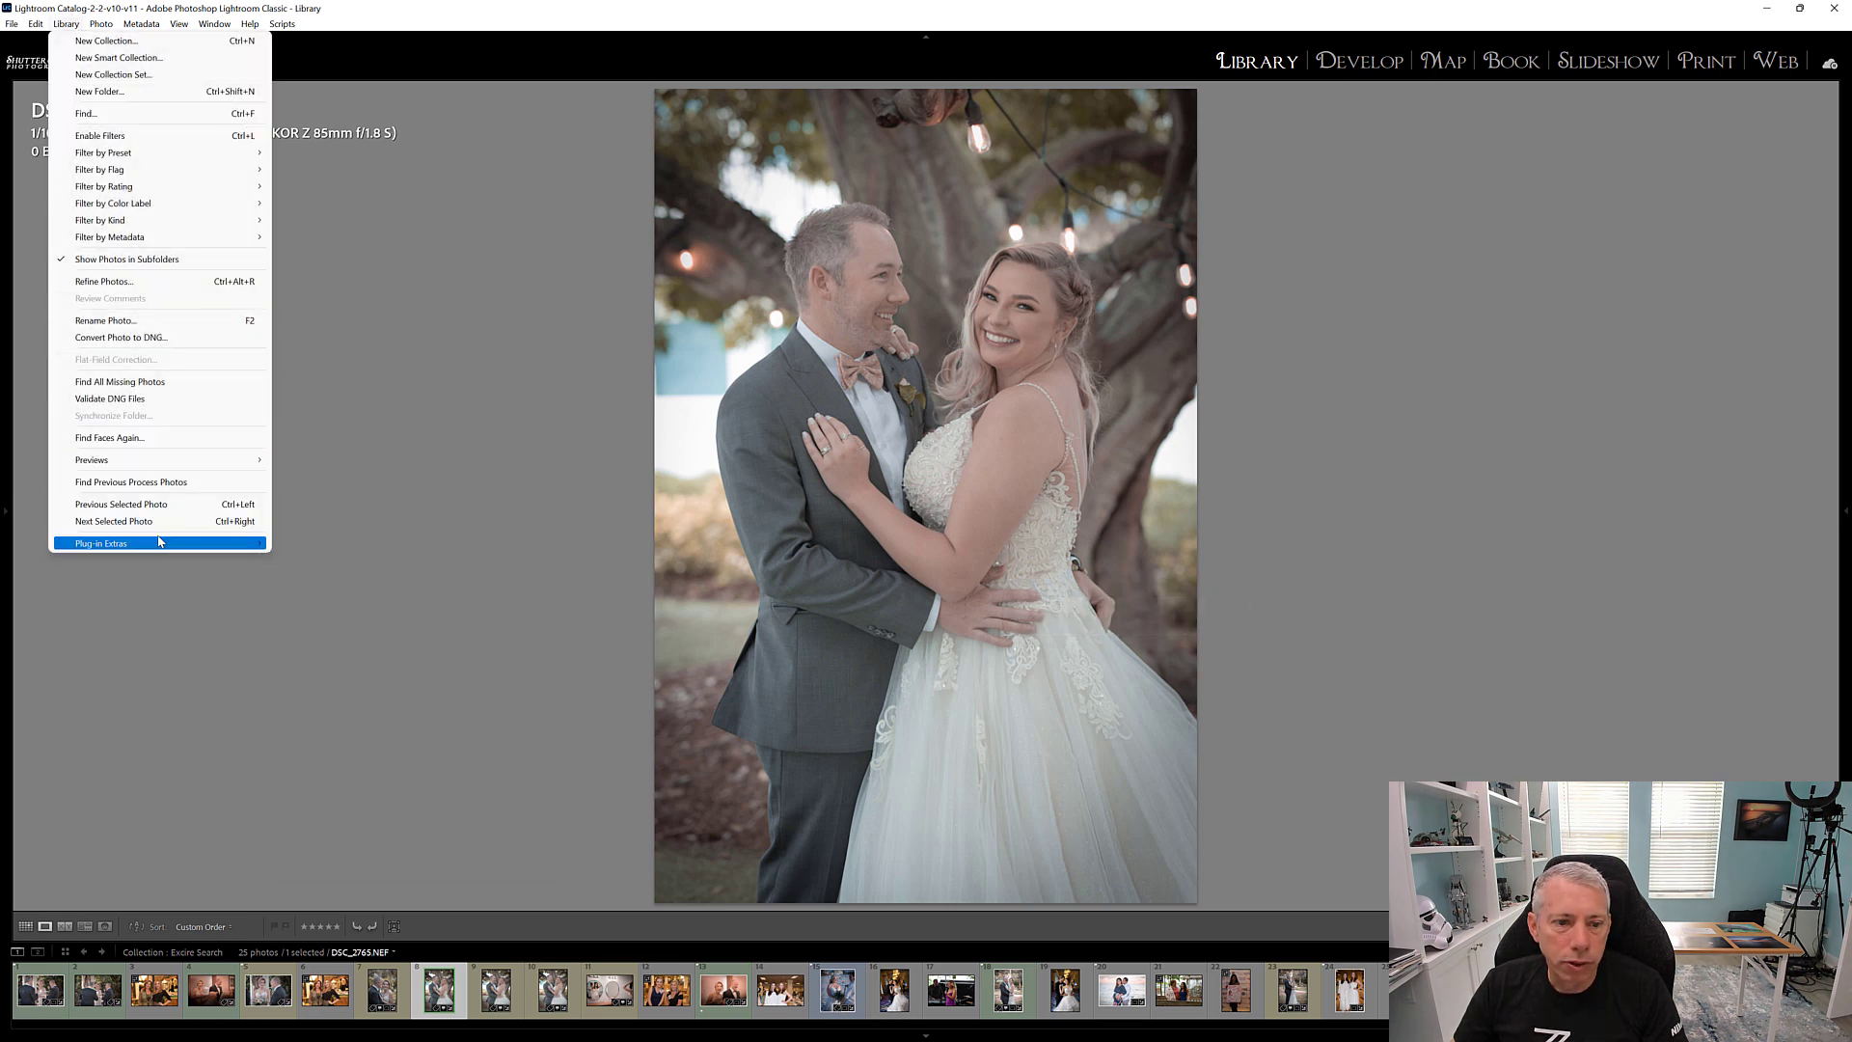
mouse_move(159, 542)
click(428, 712)
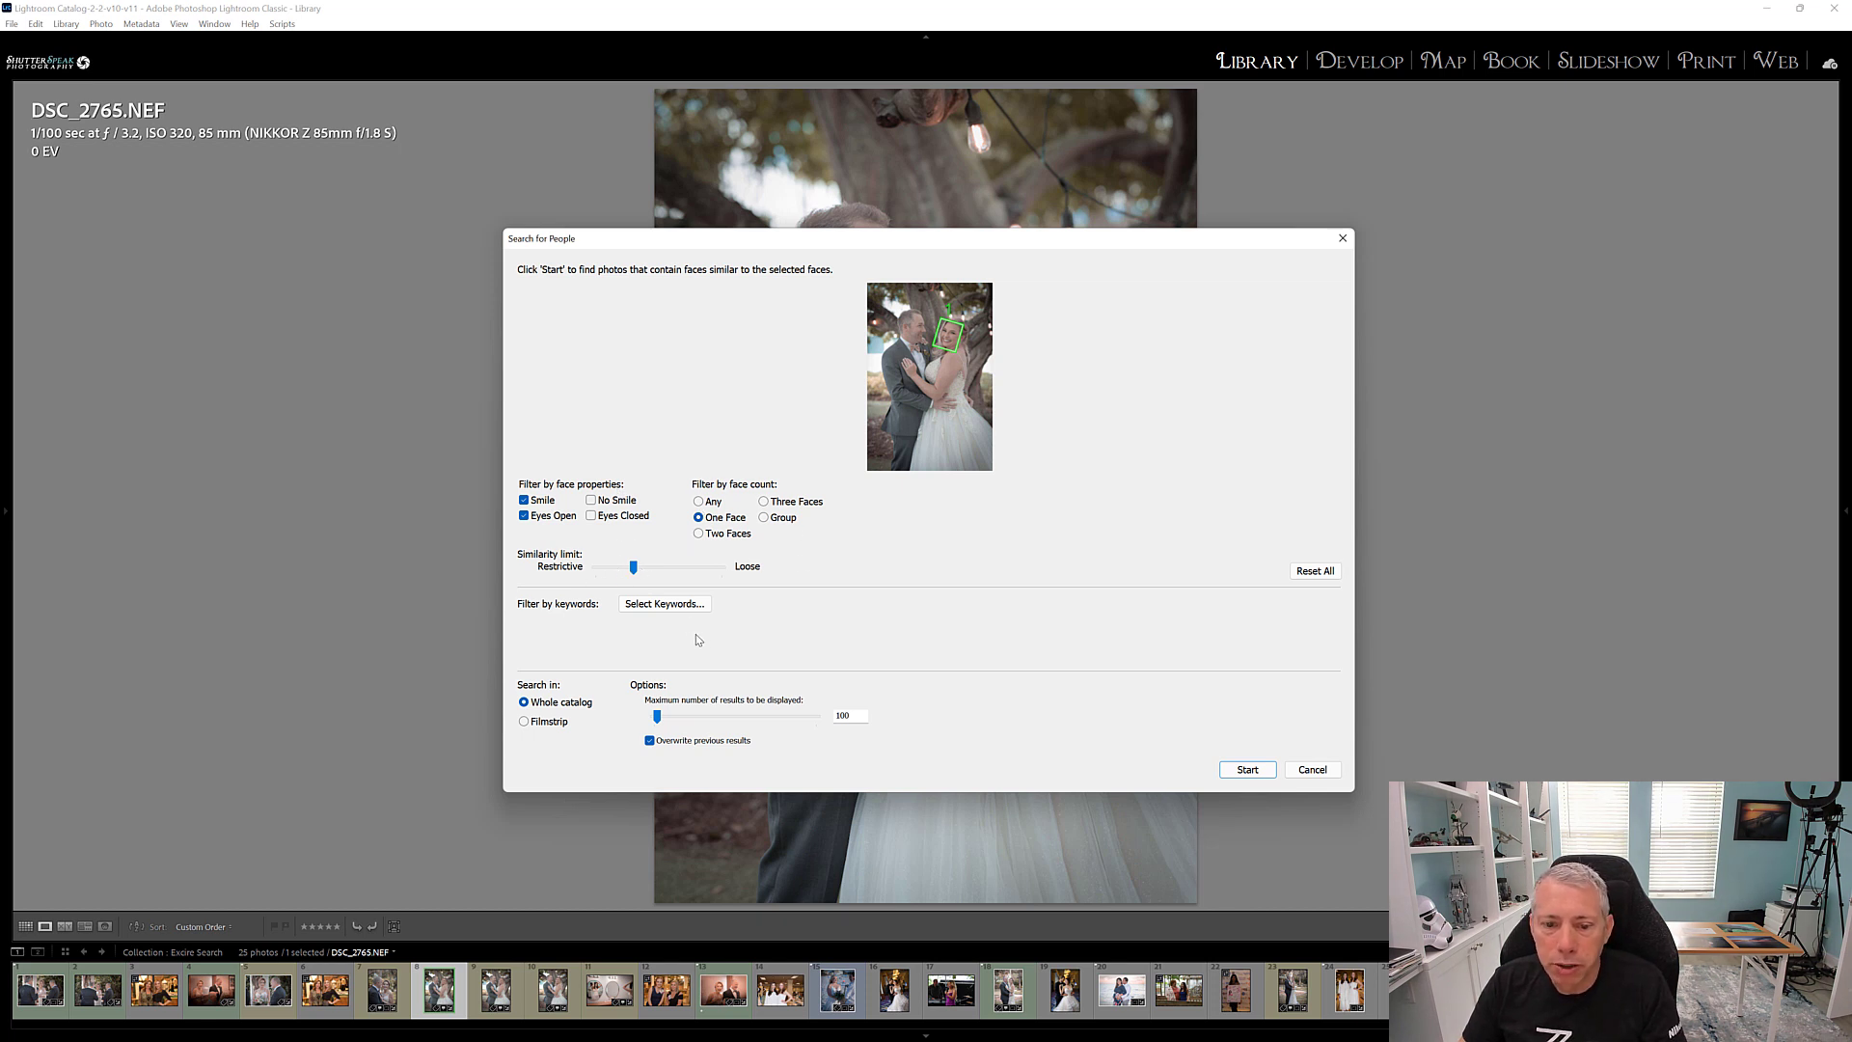
click(557, 726)
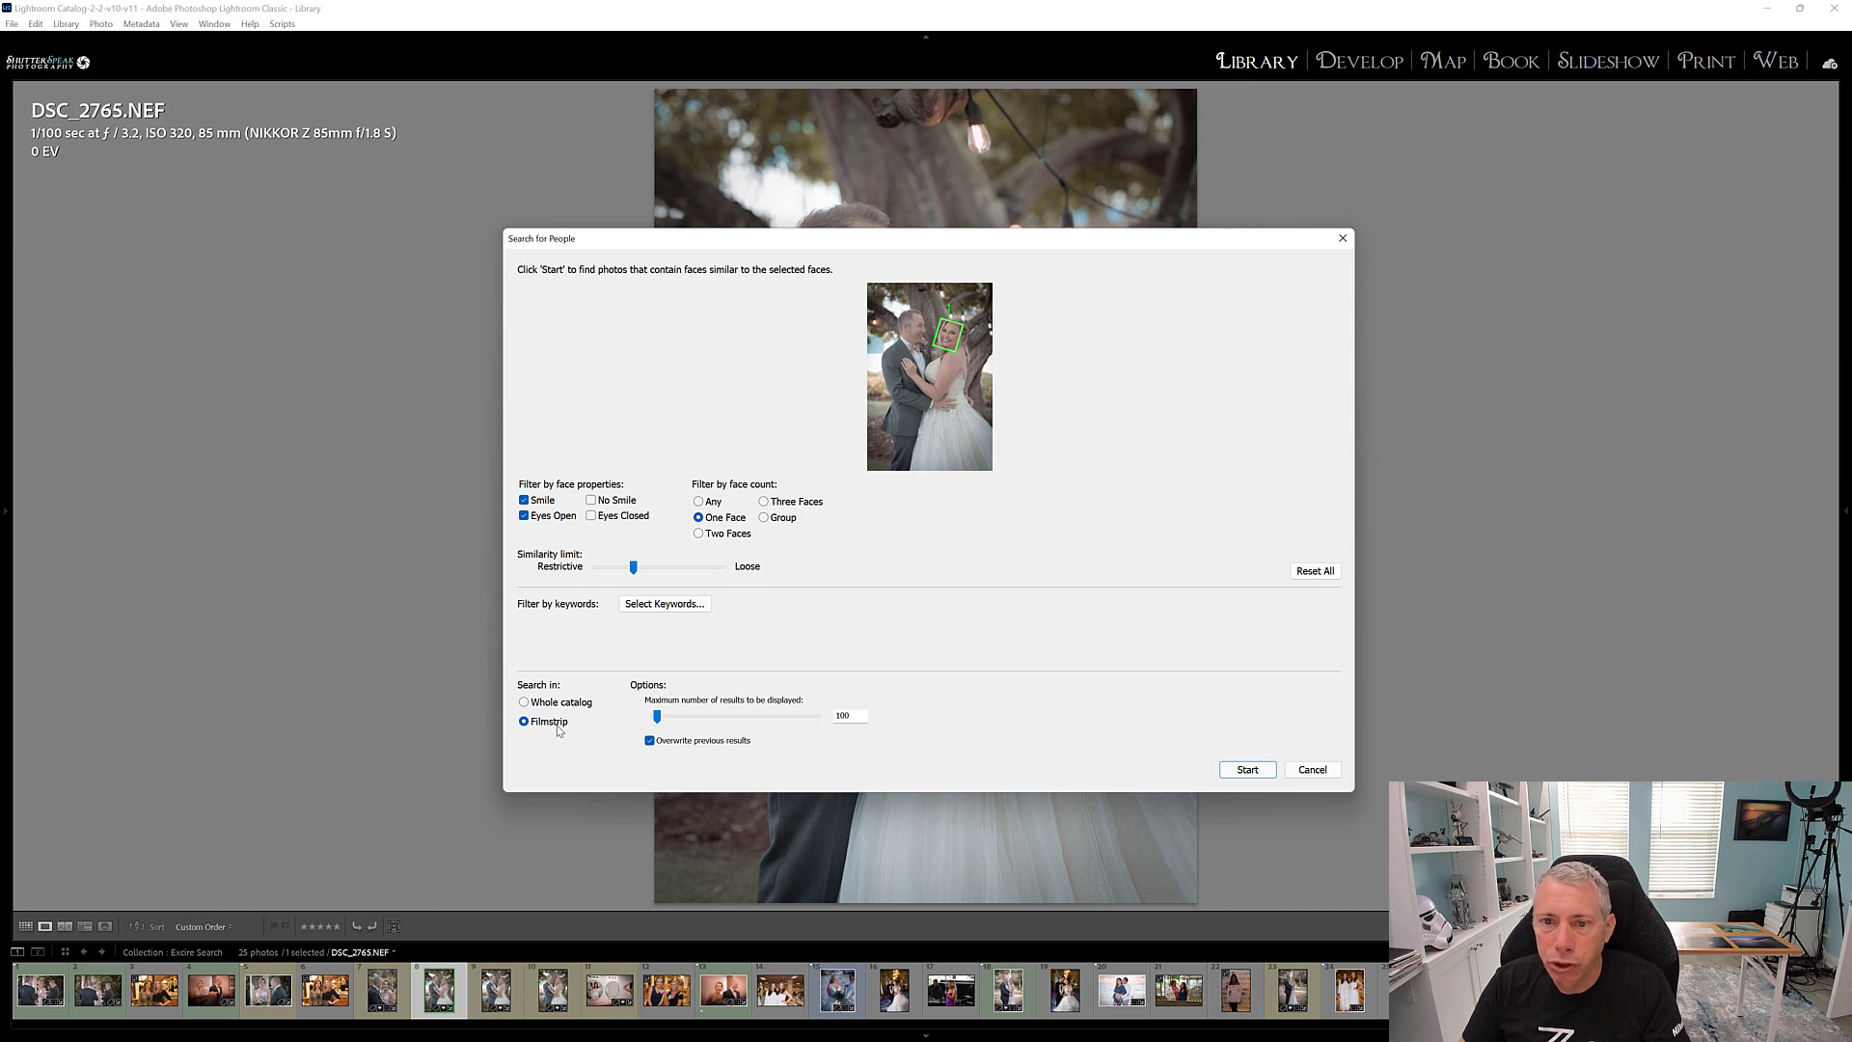
click(1248, 769)
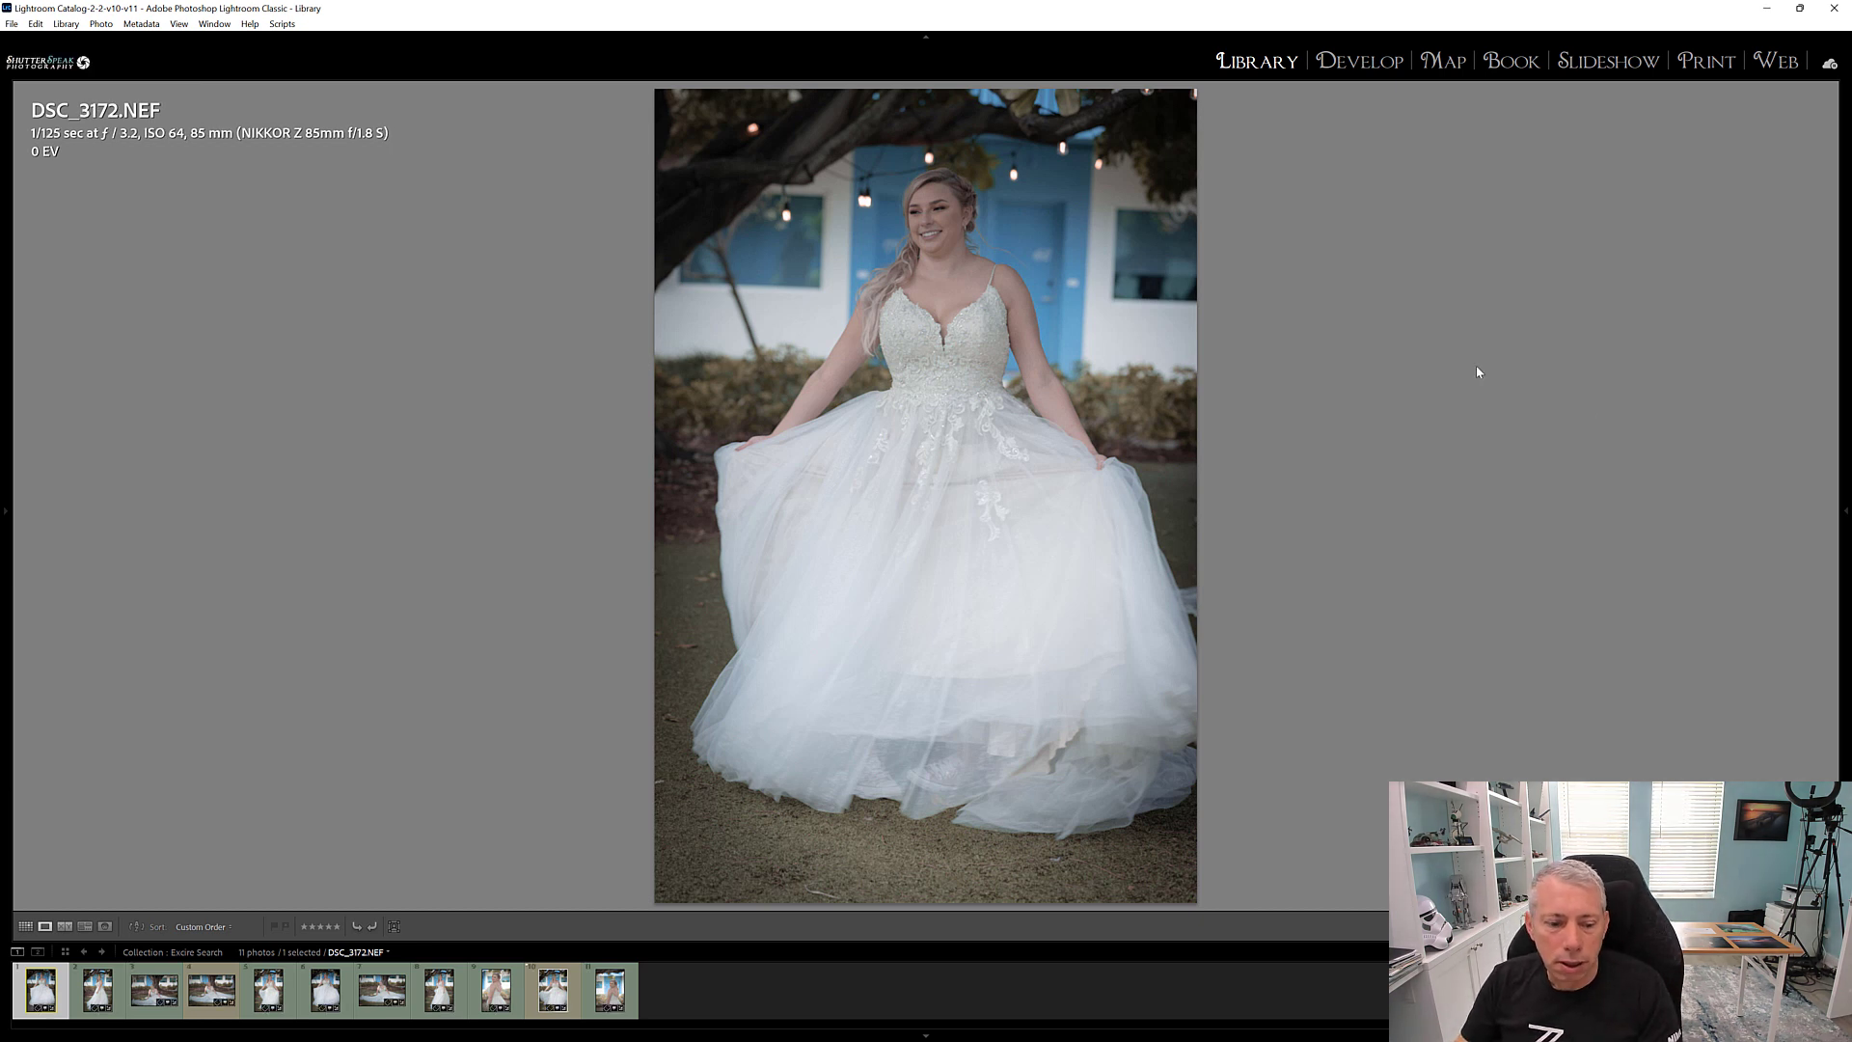
Preview the bride results DSC_2776.NEF and a full-length bride shot.
click(501, 998)
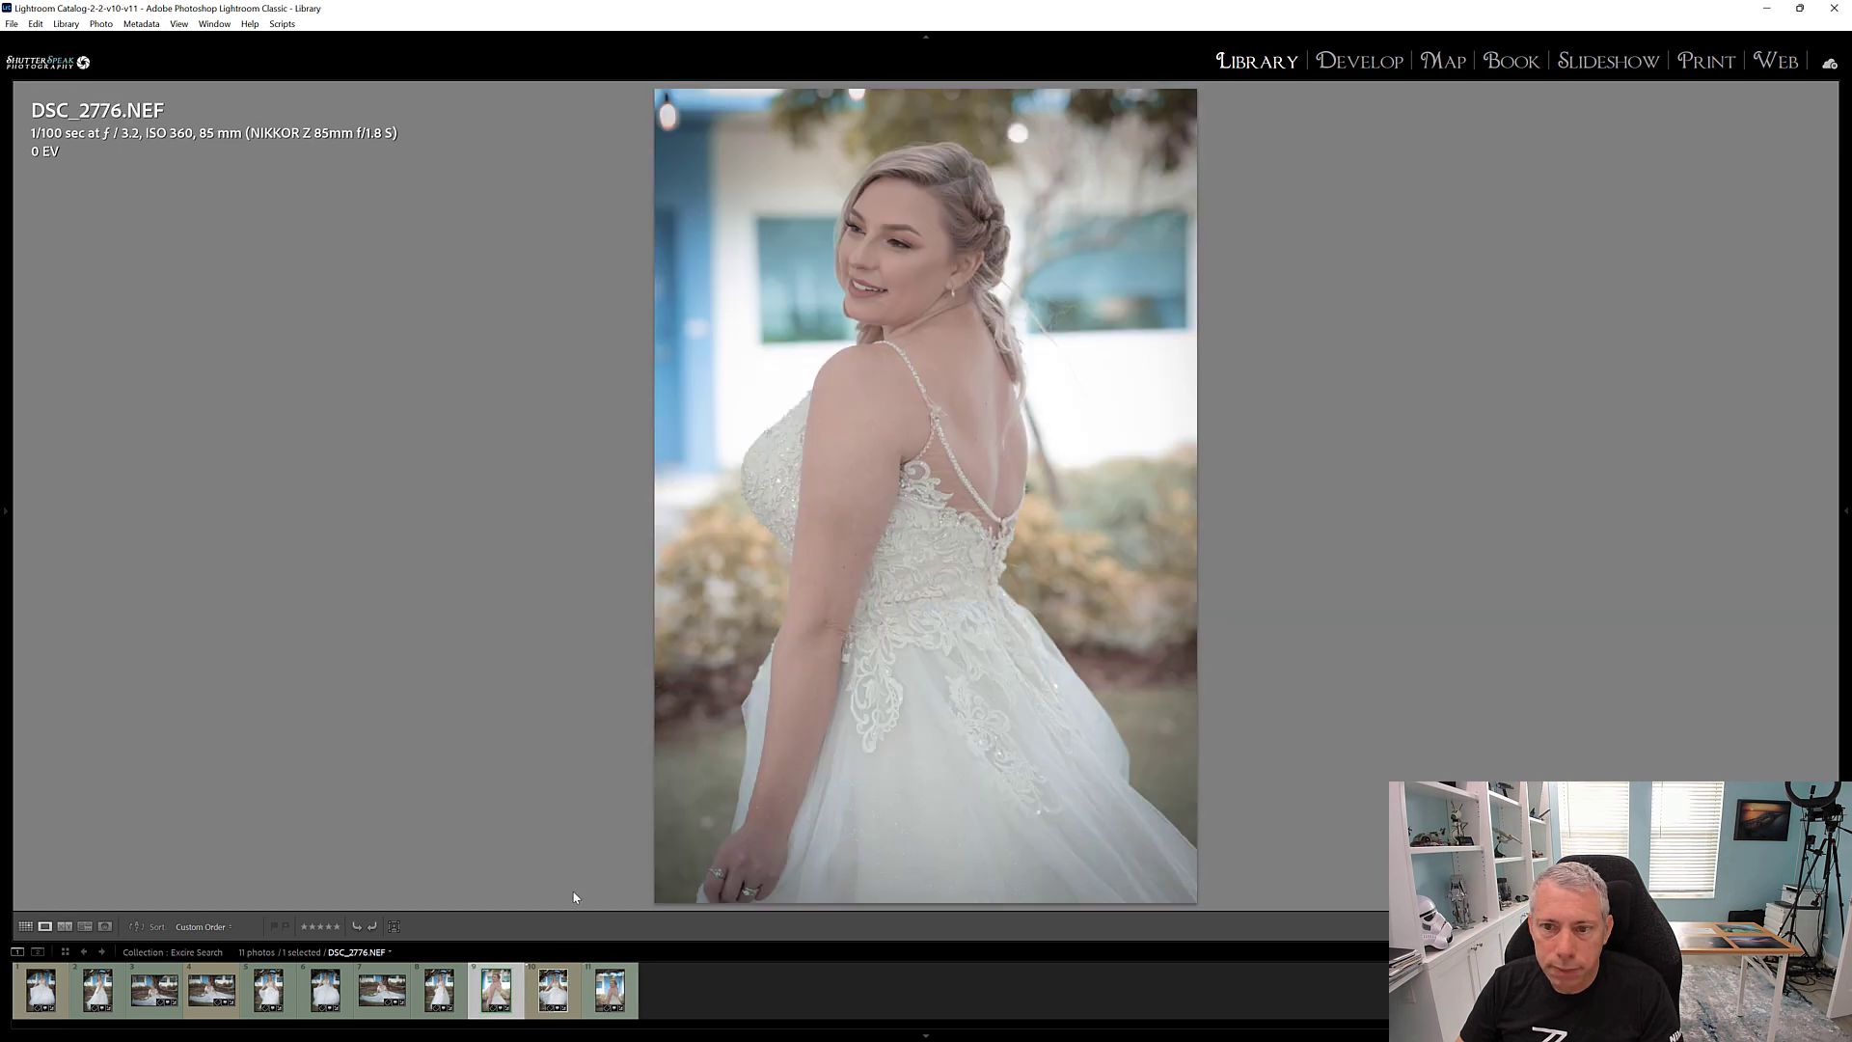
click(438, 989)
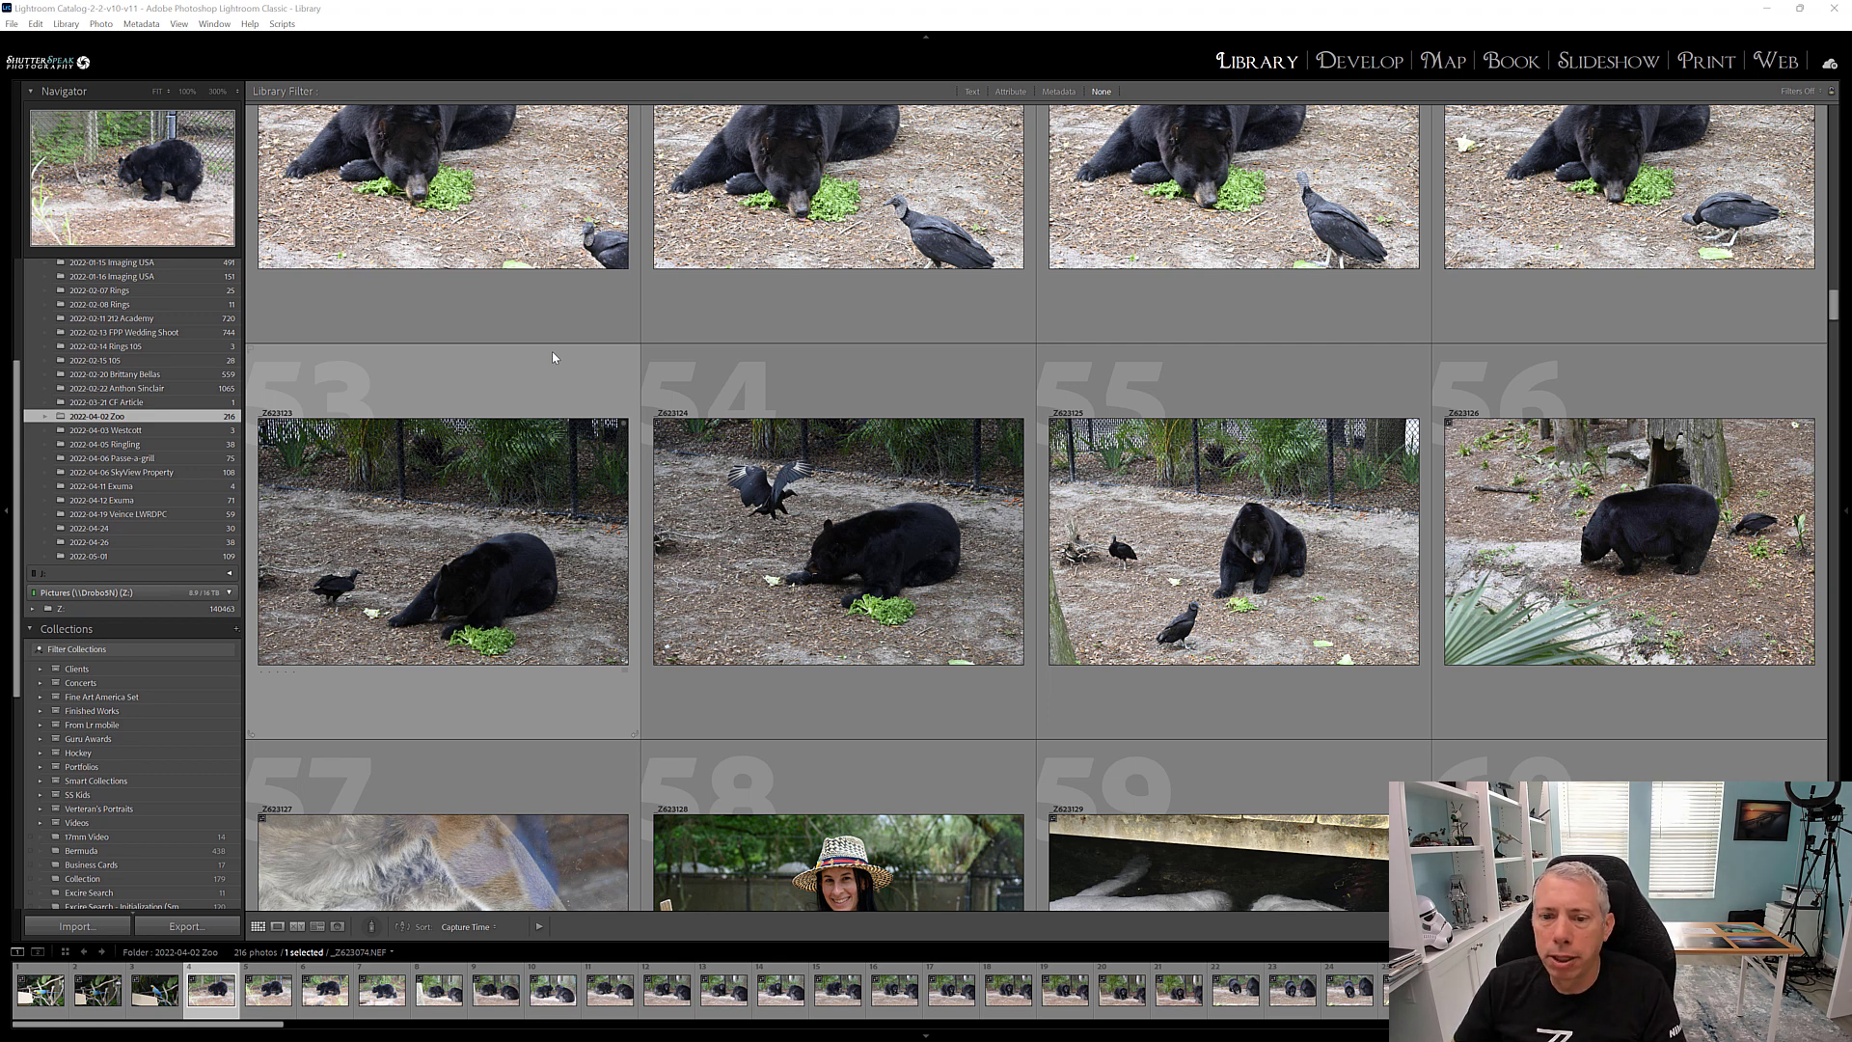
Select bear photo 46 in the Zoo folder grid as the example image.
scroll(1161, 602, down, 3)
scroll(1160, 602, down, 3)
scroll(1241, 640, up, 5)
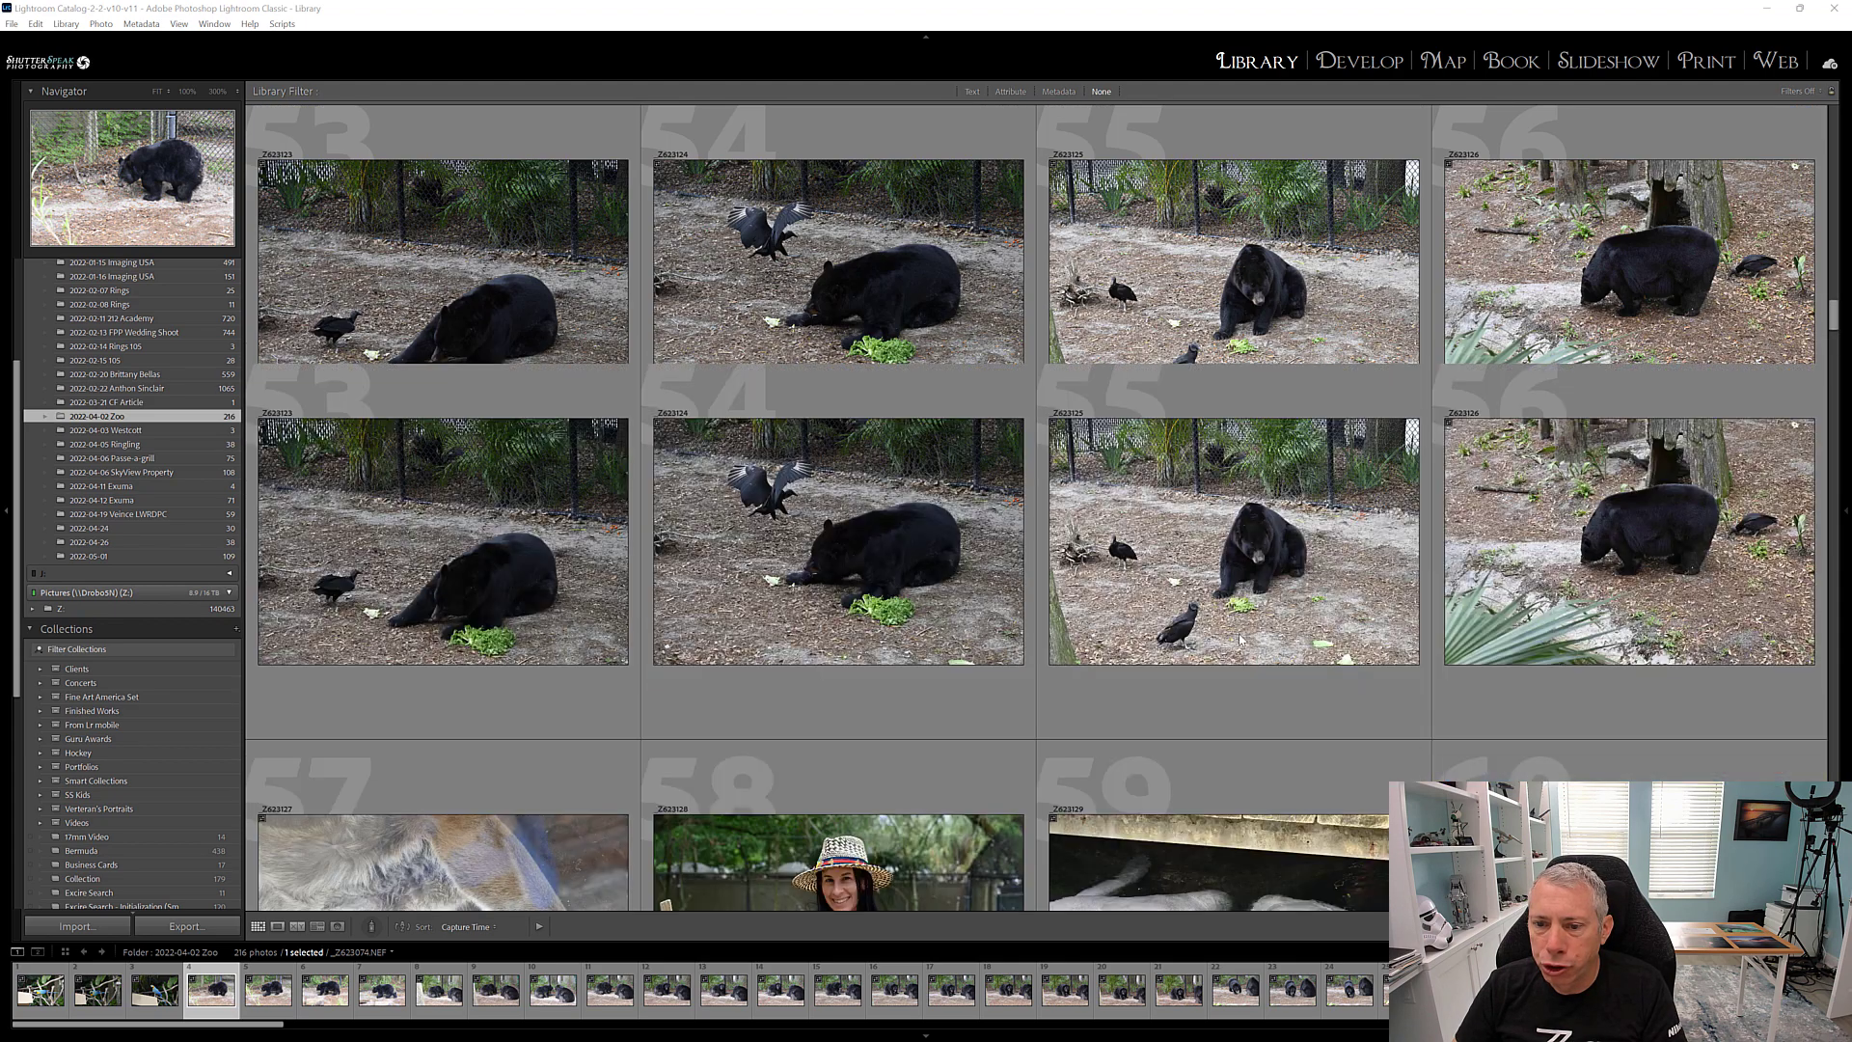
scroll(1249, 579, down, 5)
scroll(1269, 470, up, 3)
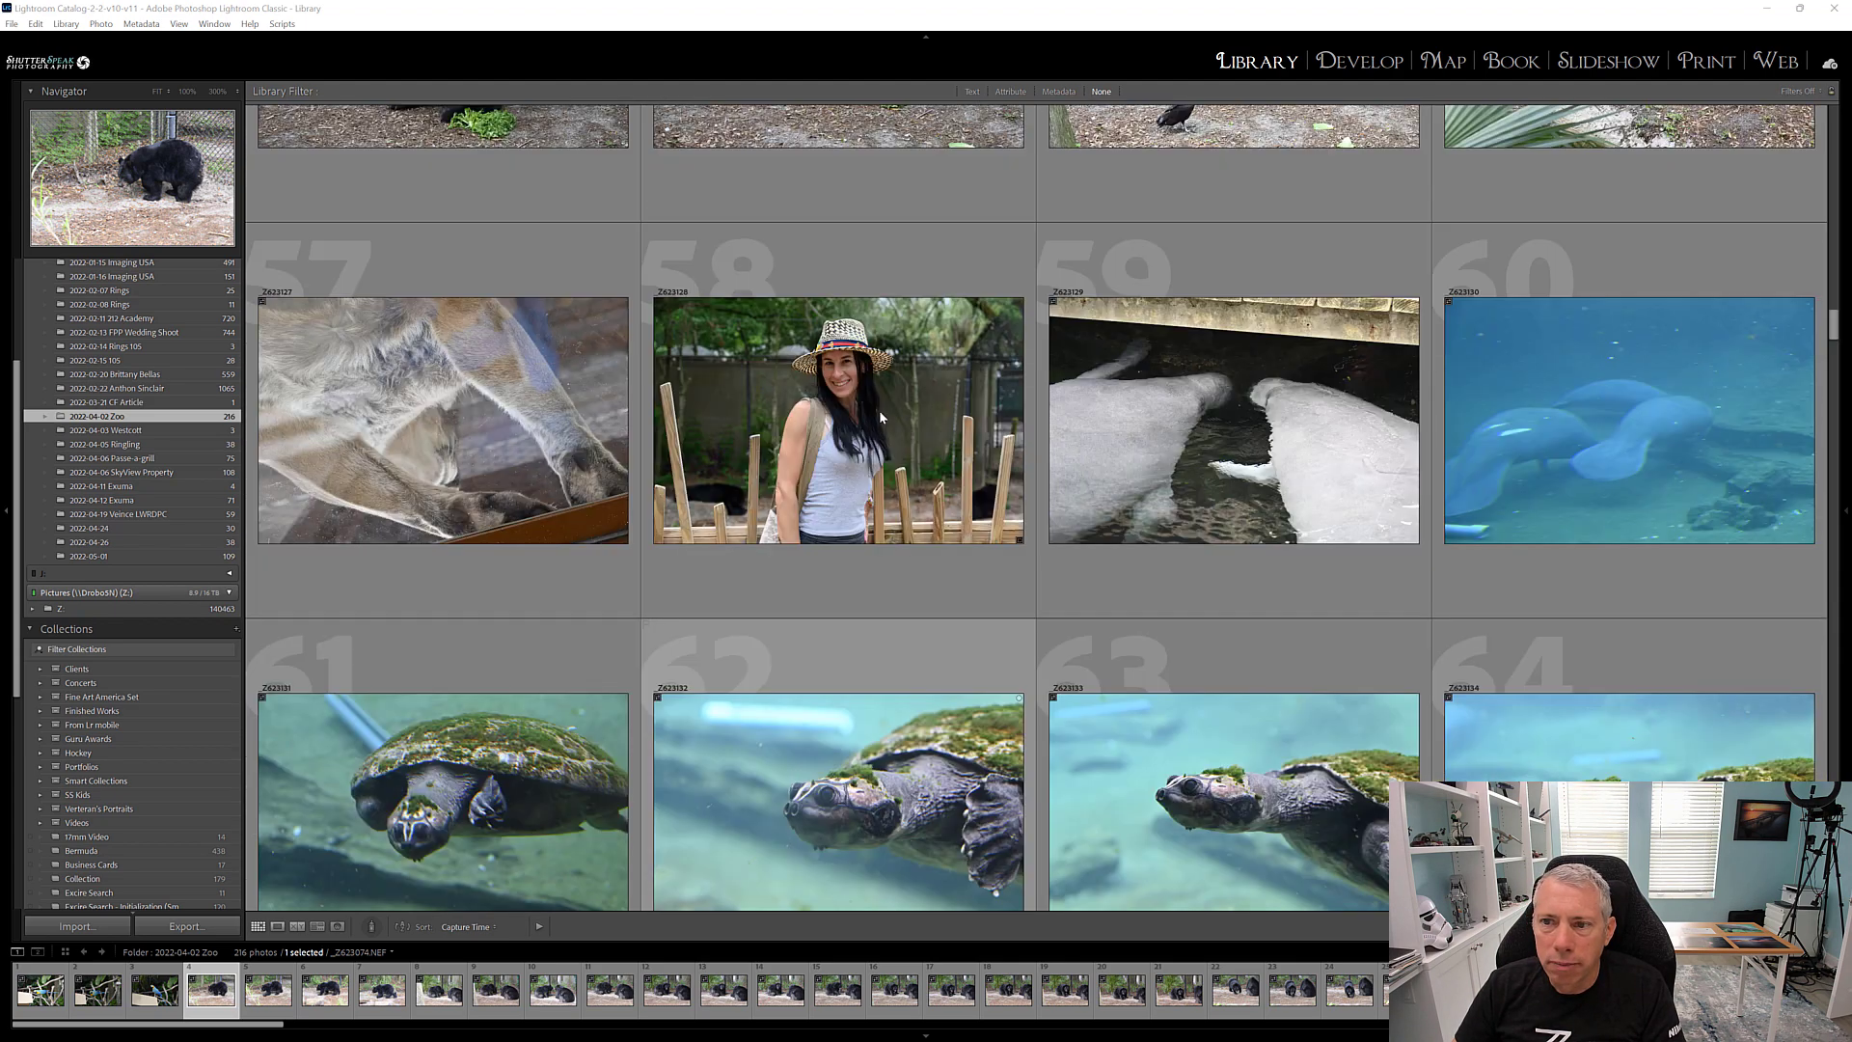
scroll(1054, 479, down, 6)
scroll(1035, 558, down, 2)
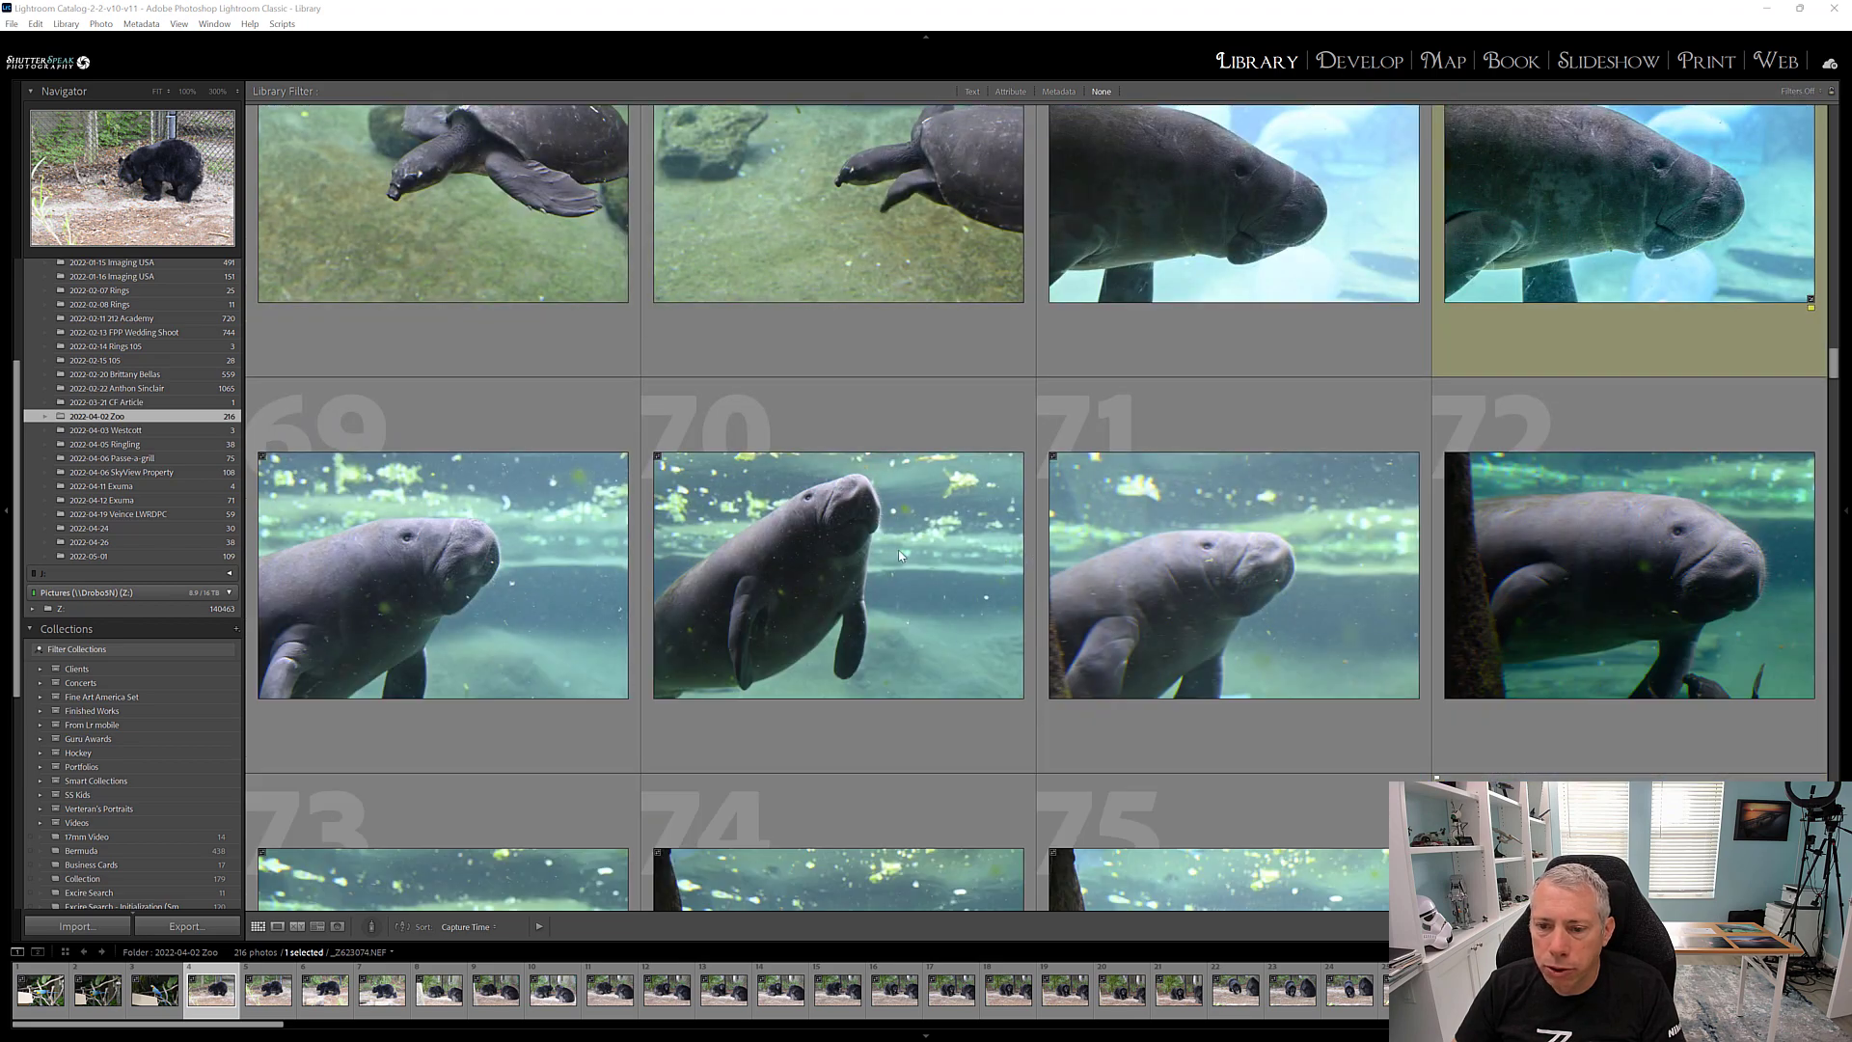
scroll(969, 542, up, 6)
scroll(1002, 569, up, 5)
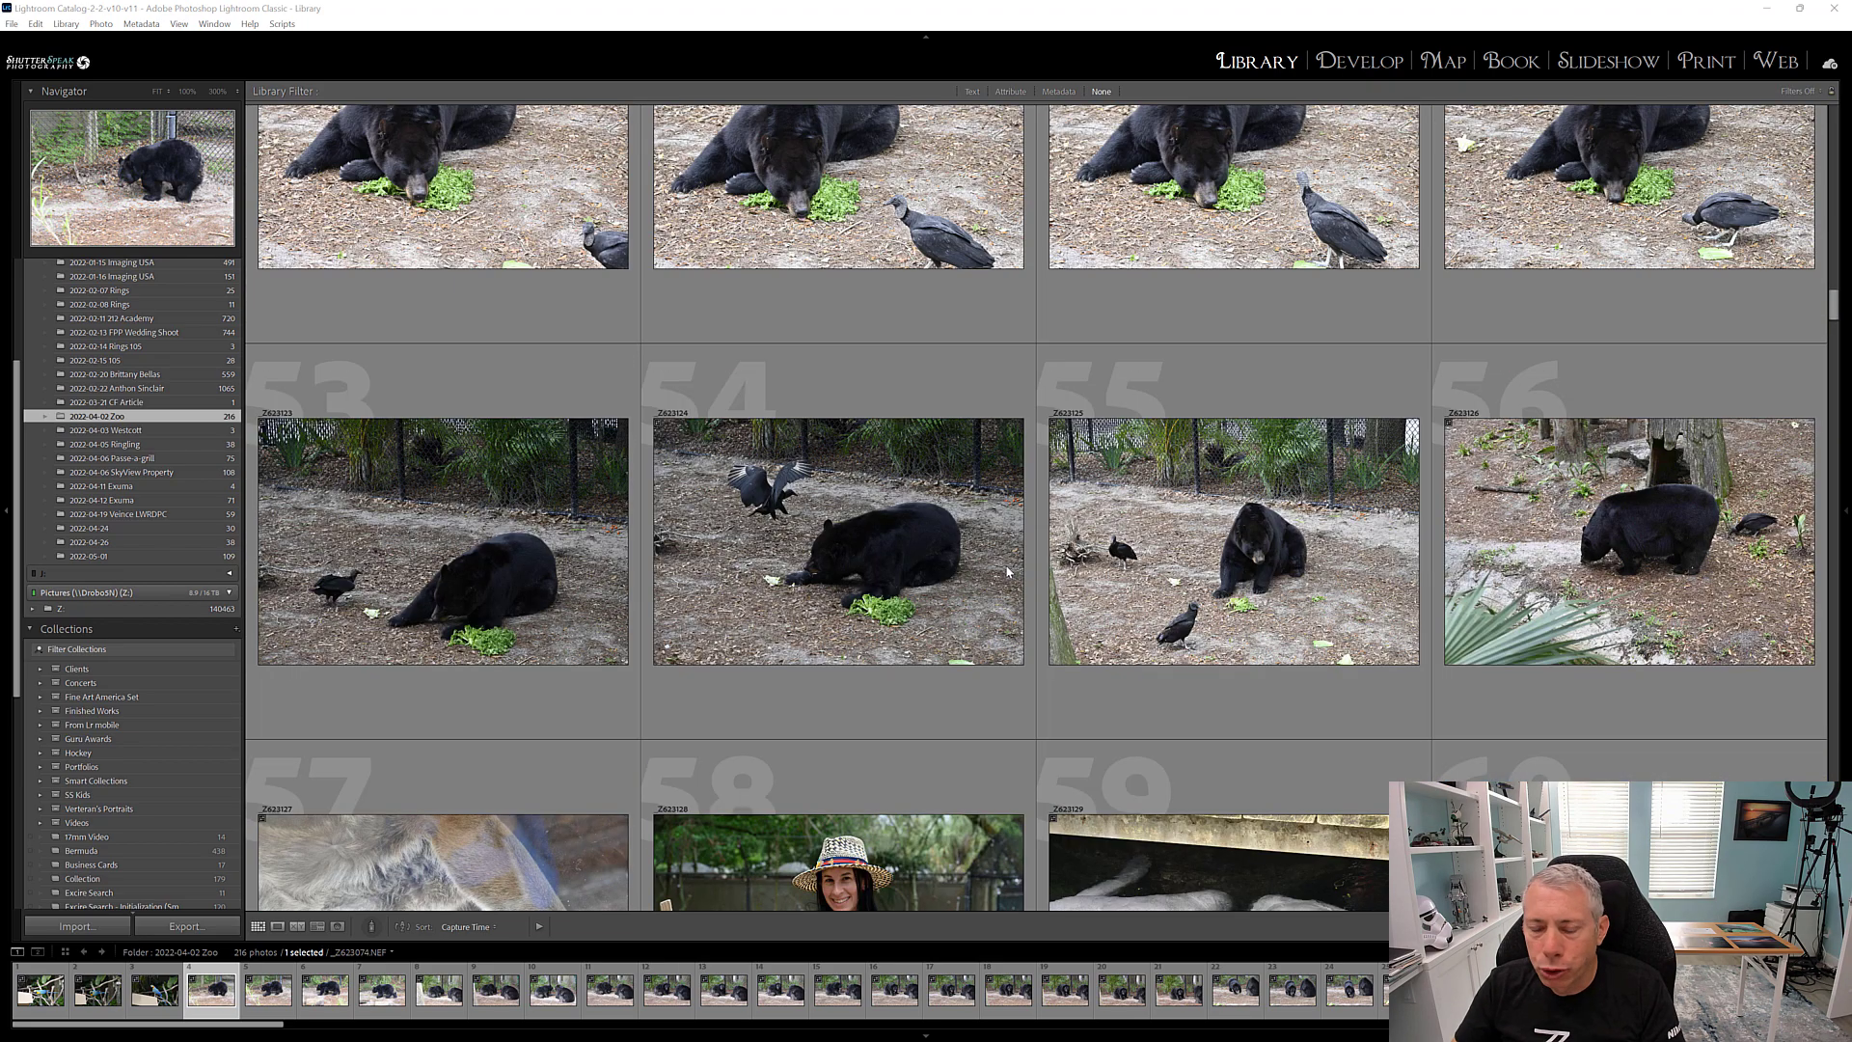
scroll(854, 546, up, 3)
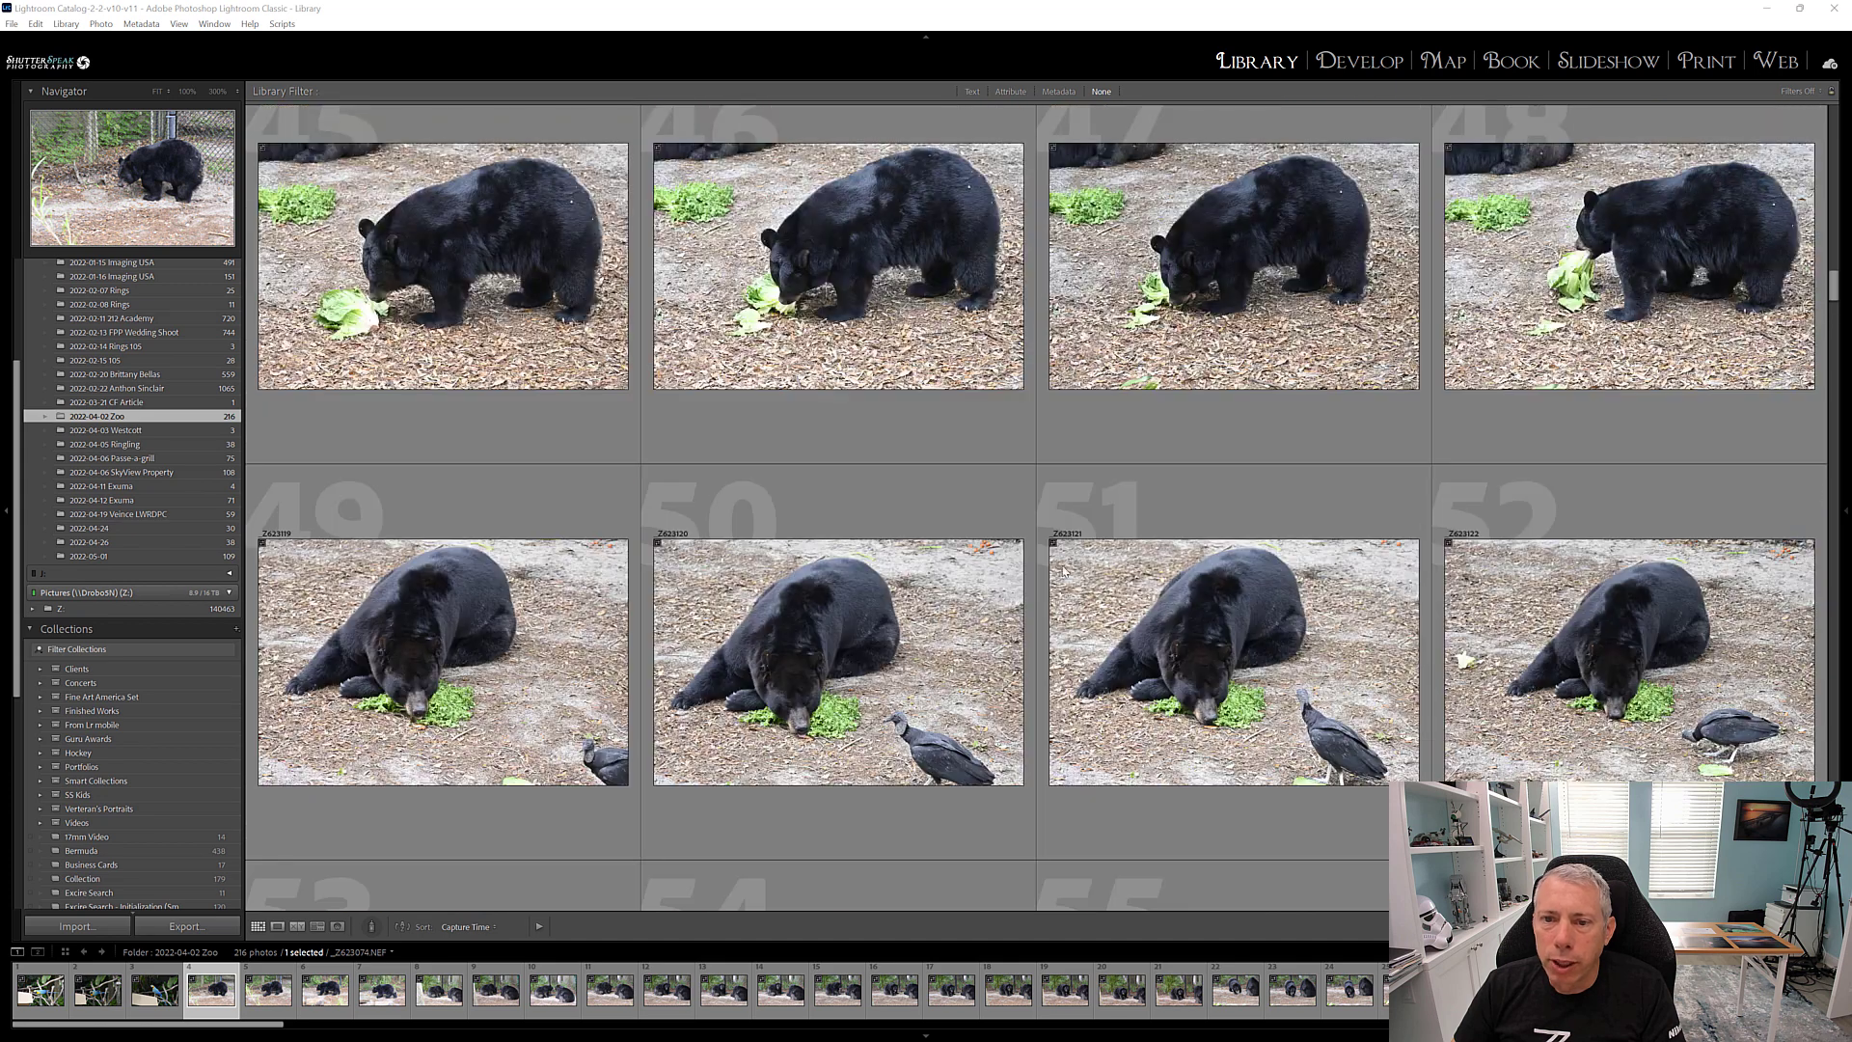
click(911, 292)
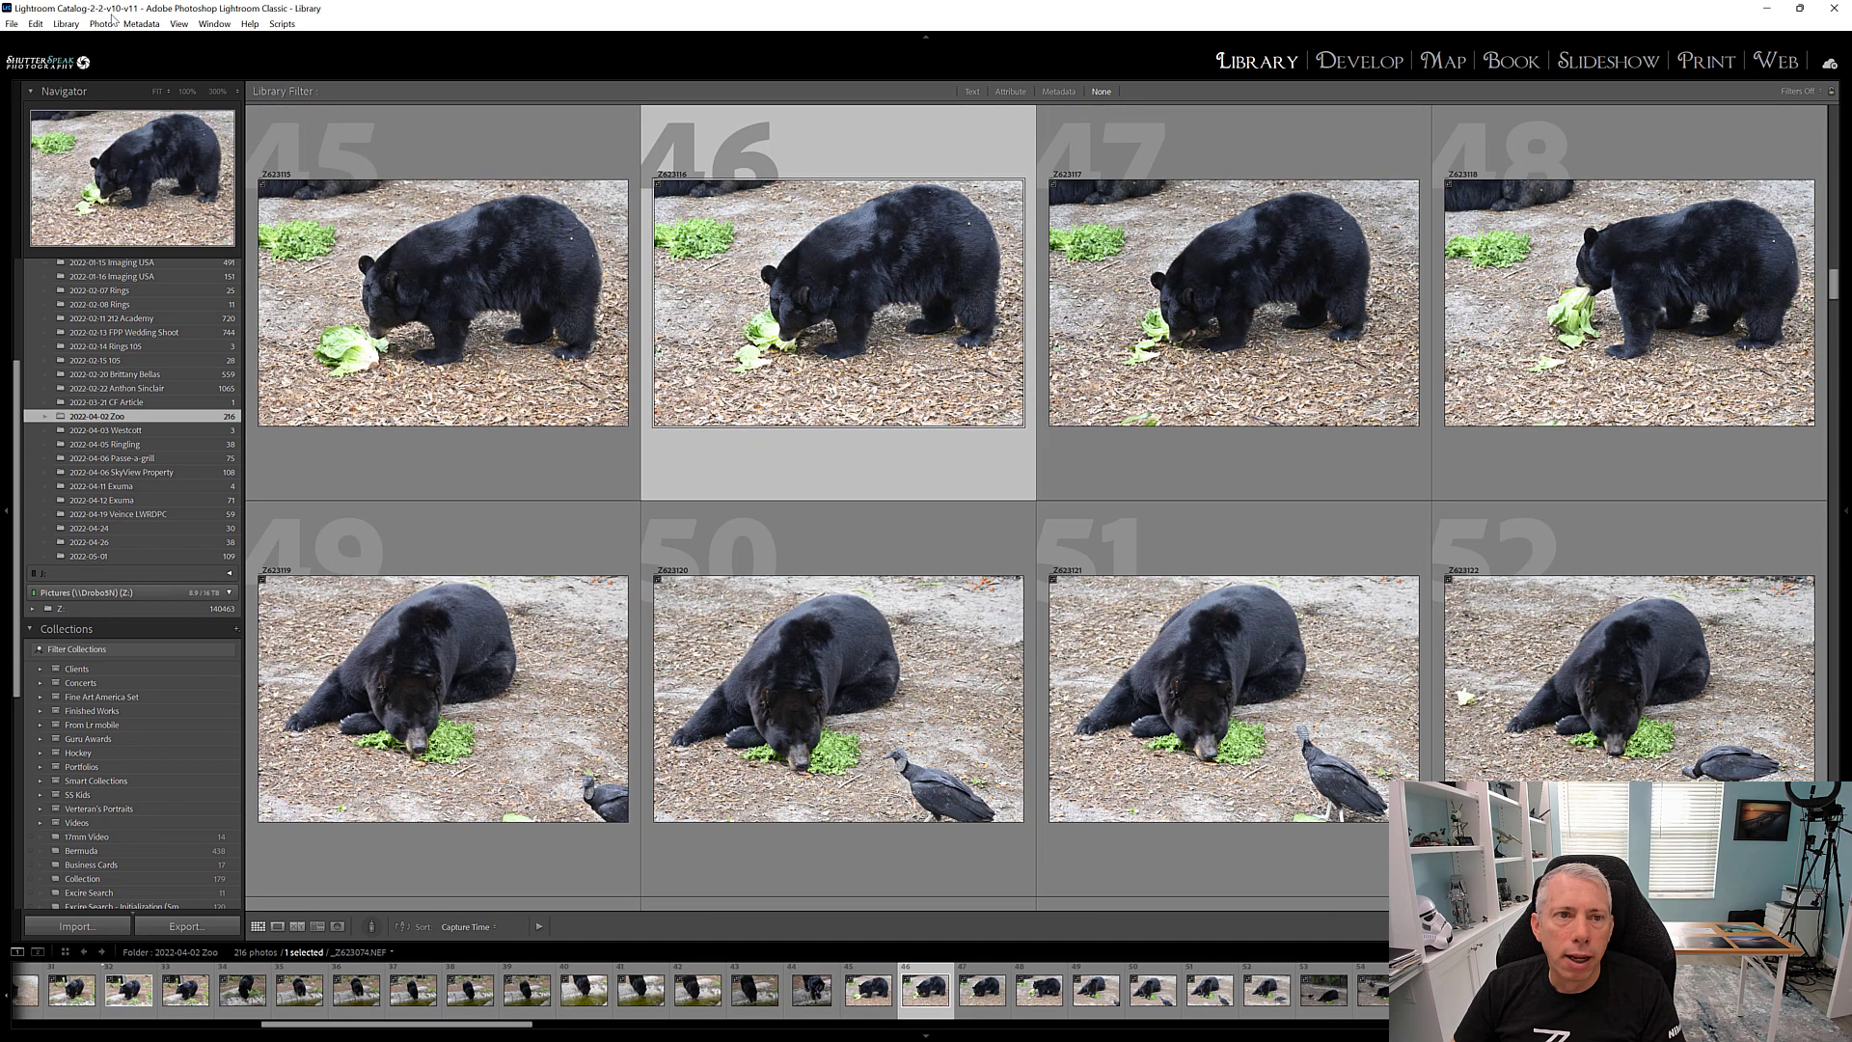
Run a Search by Example Photo on the bear, limited to the Filmstrip.
click(70, 25)
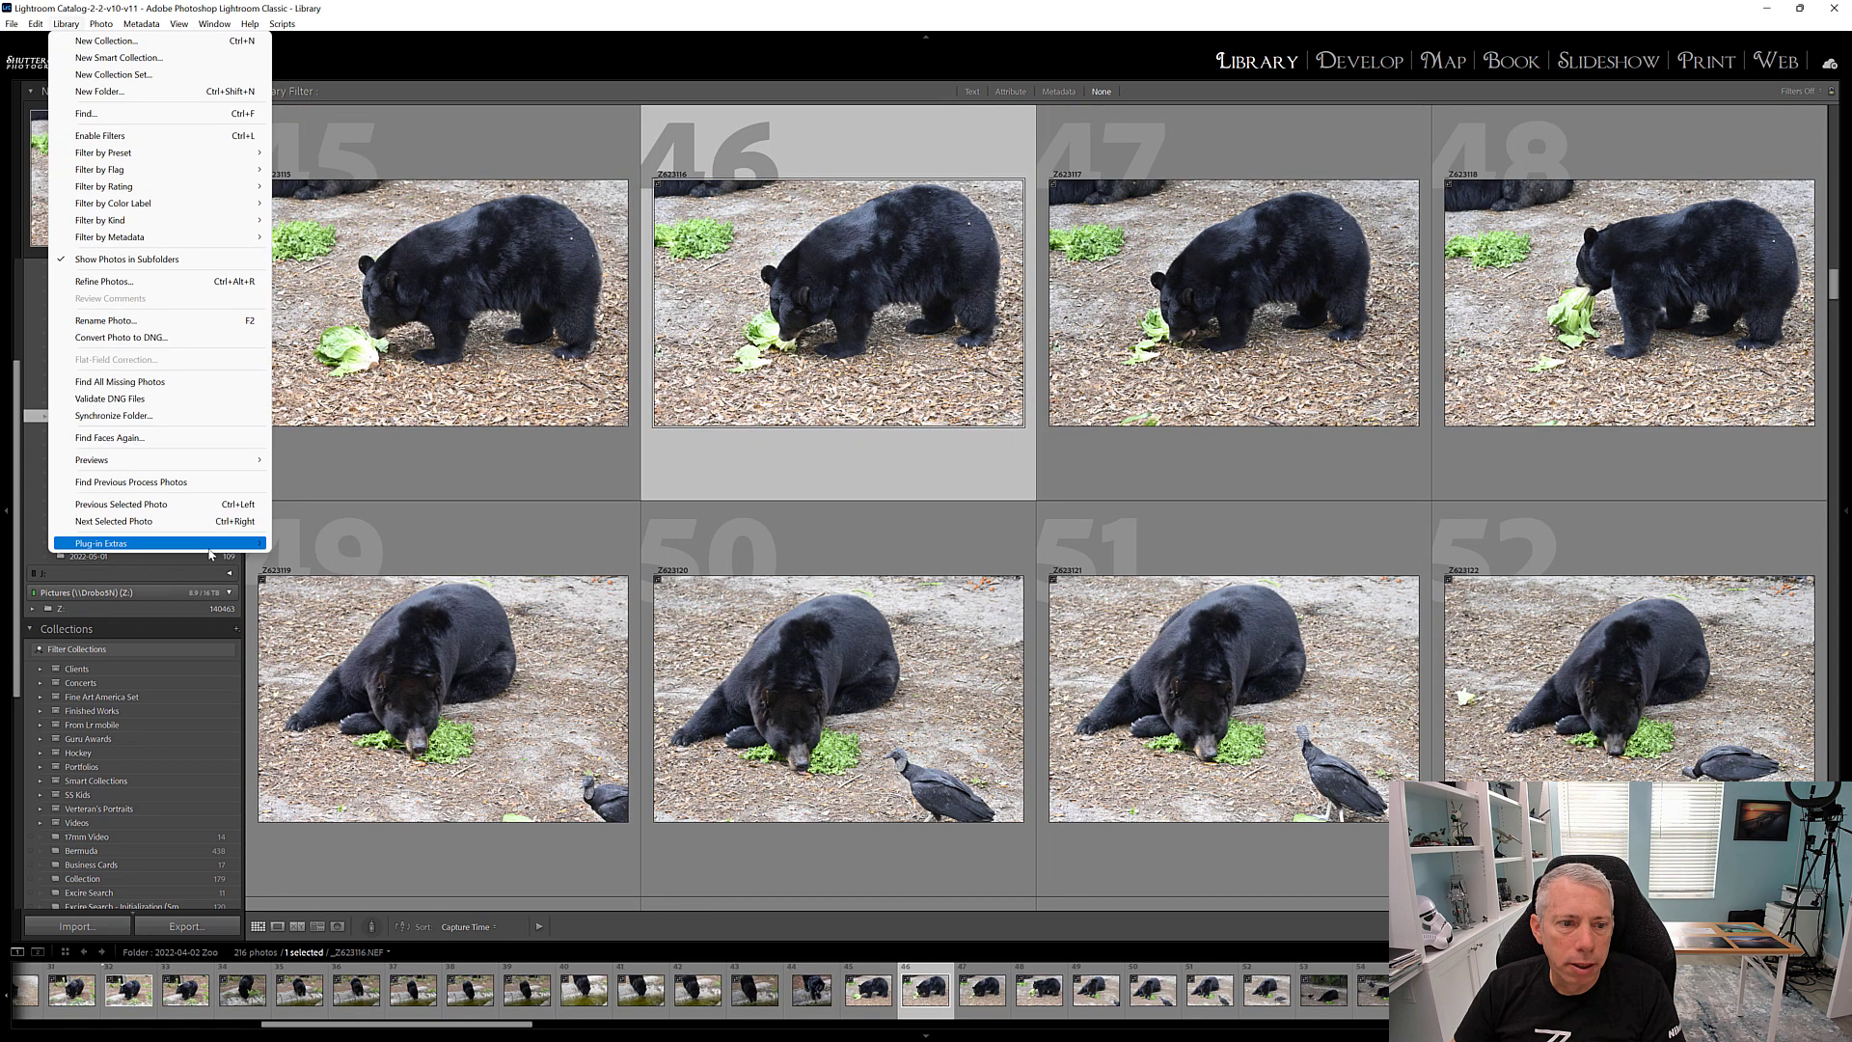
mouse_move(207, 547)
click(405, 629)
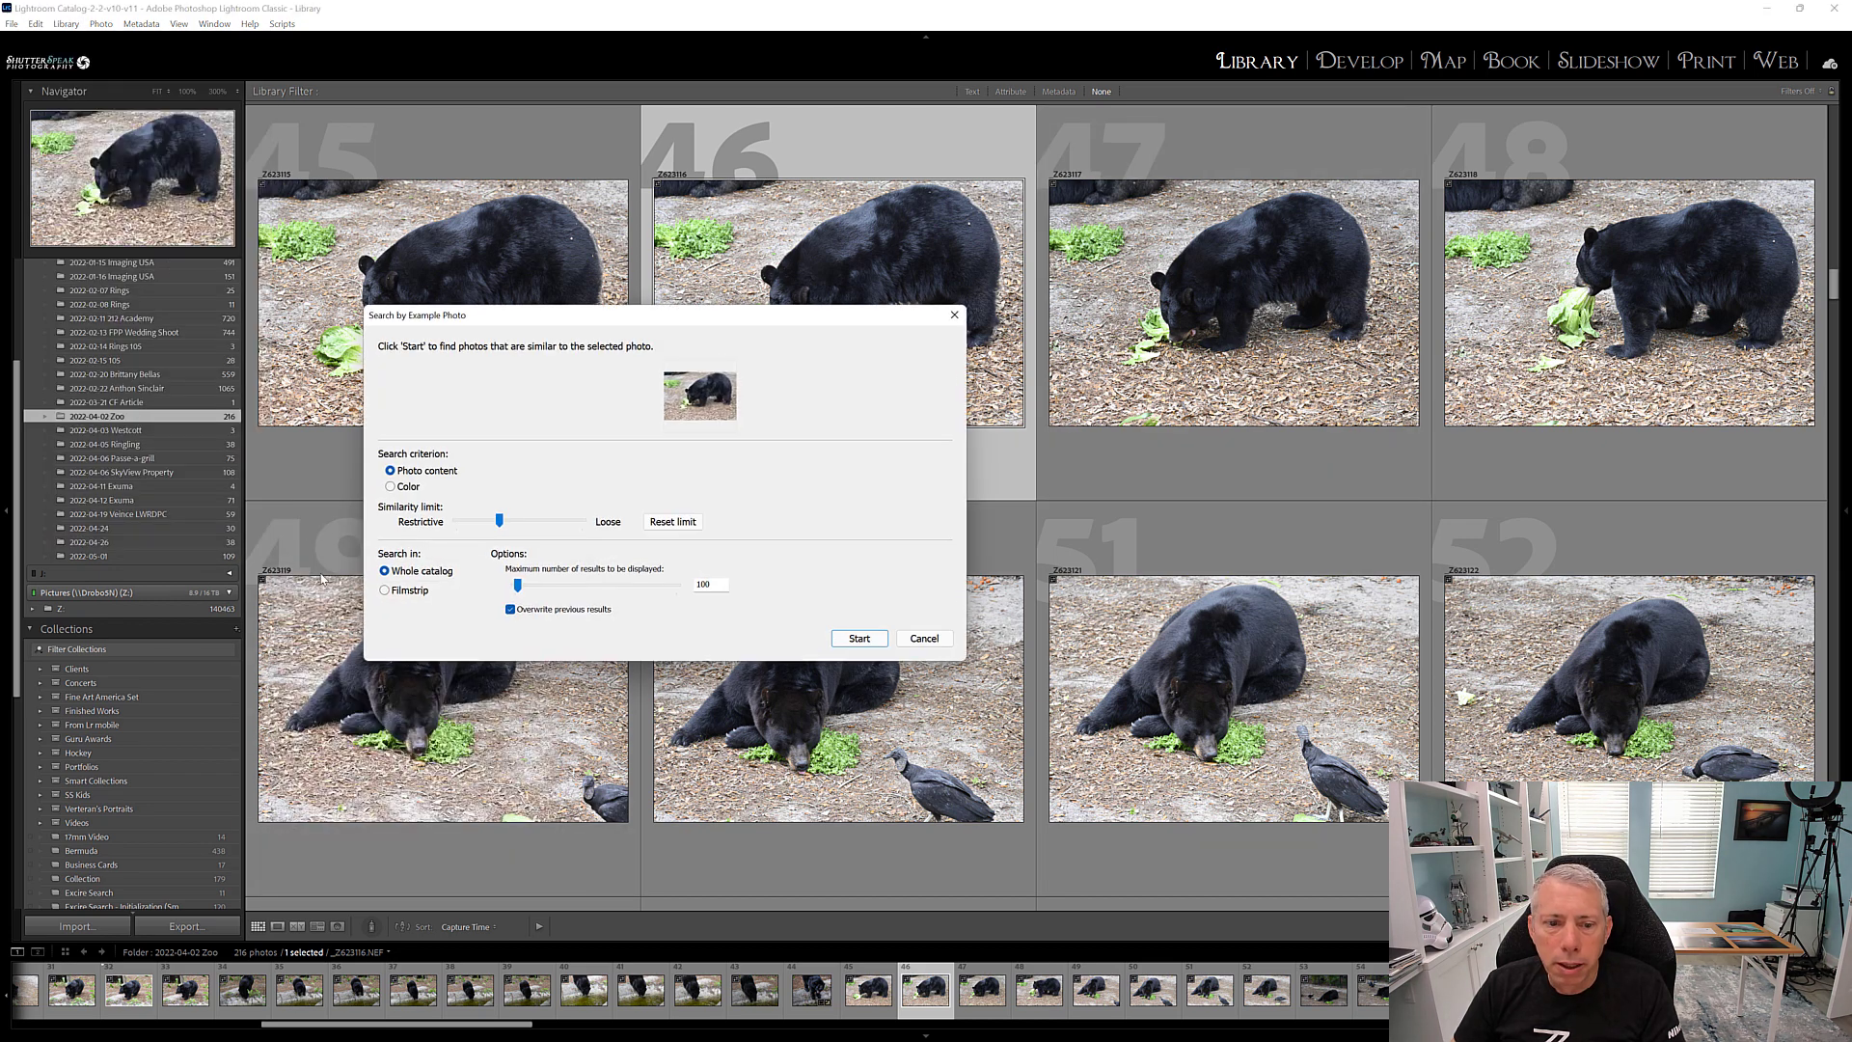
click(407, 590)
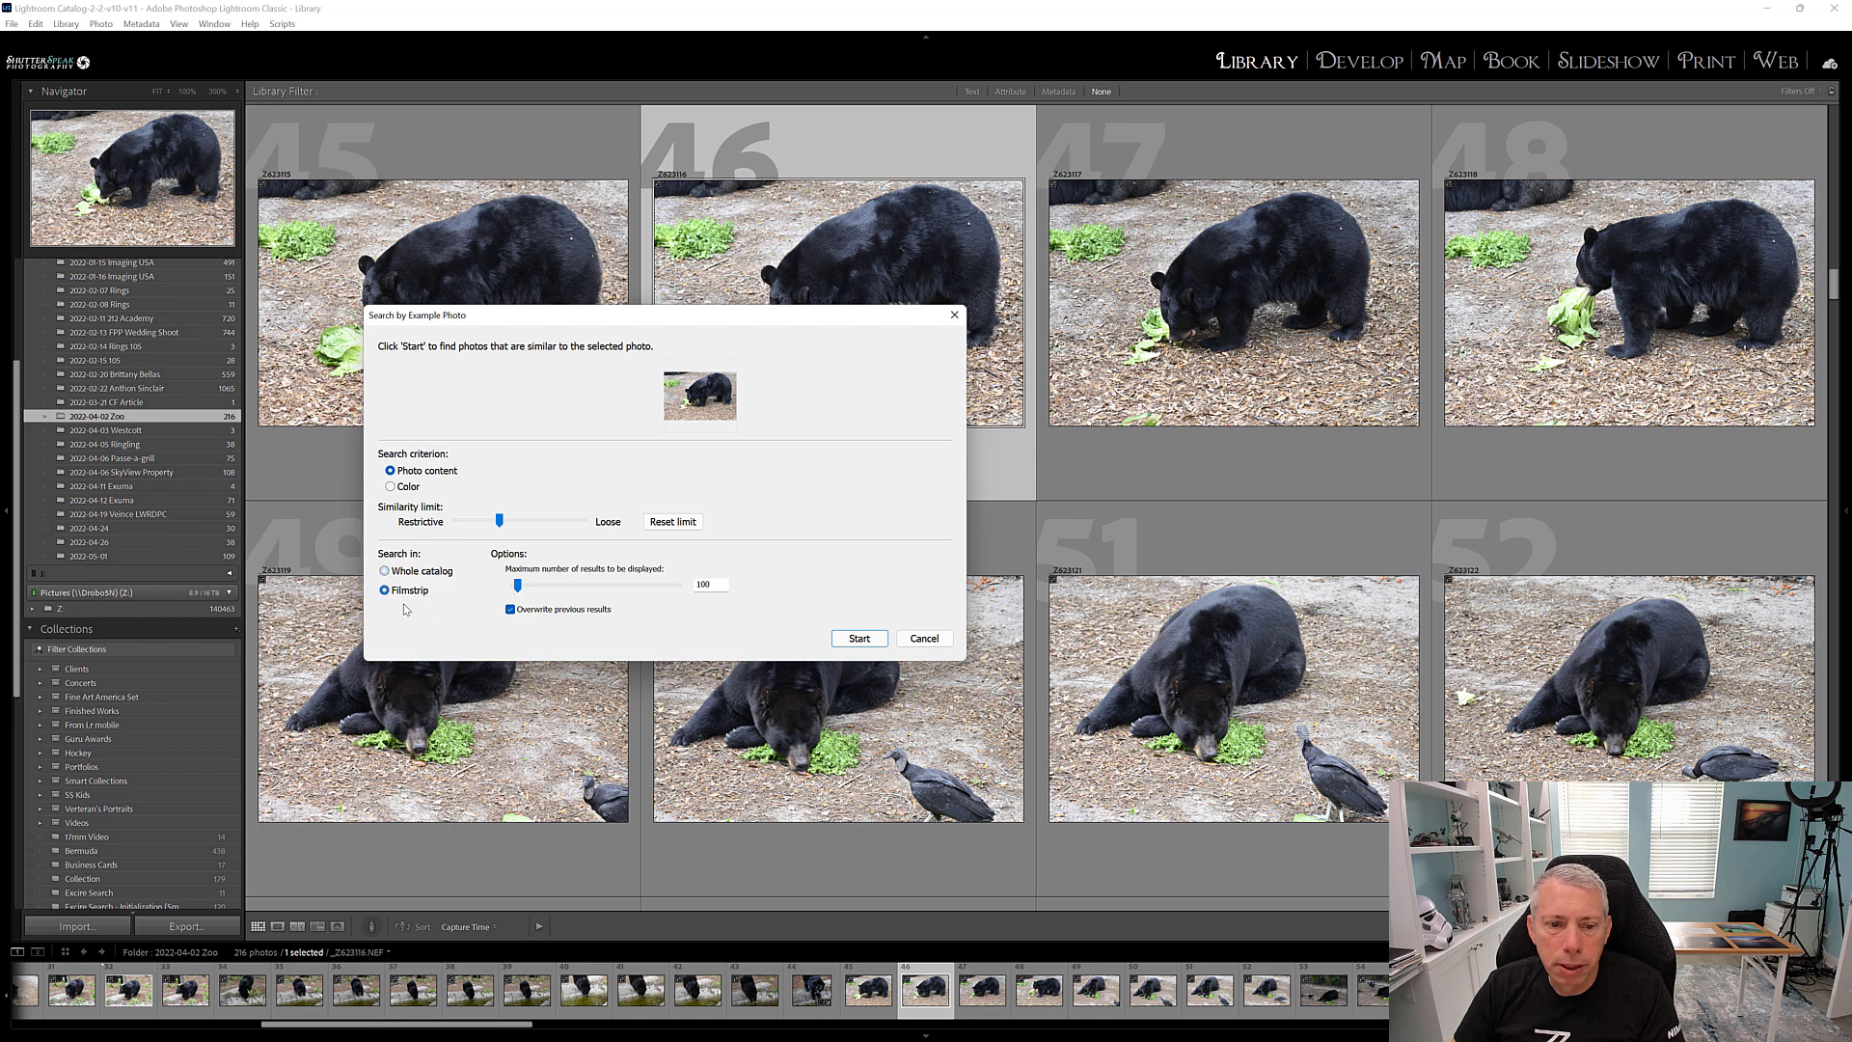
click(859, 638)
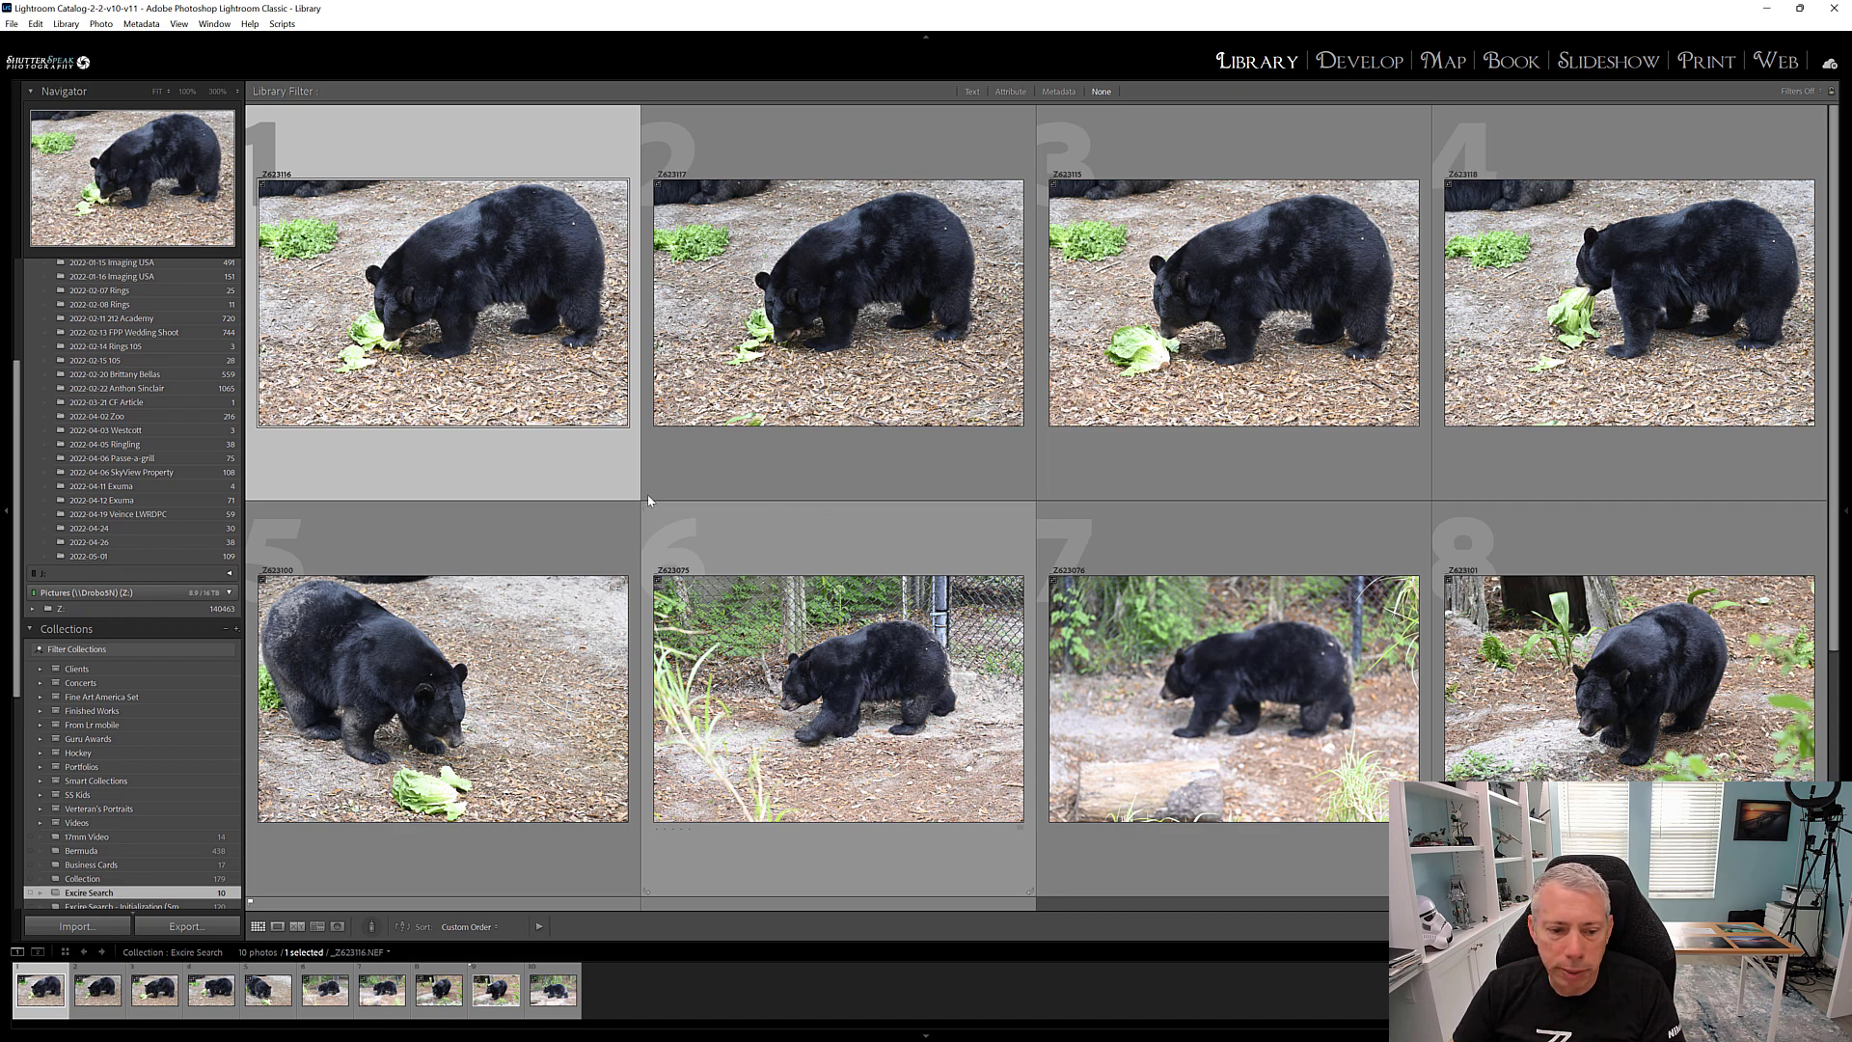
Scroll through the 10 similar black bear results in the Excire Search collection.
scroll(1078, 641, down, 2)
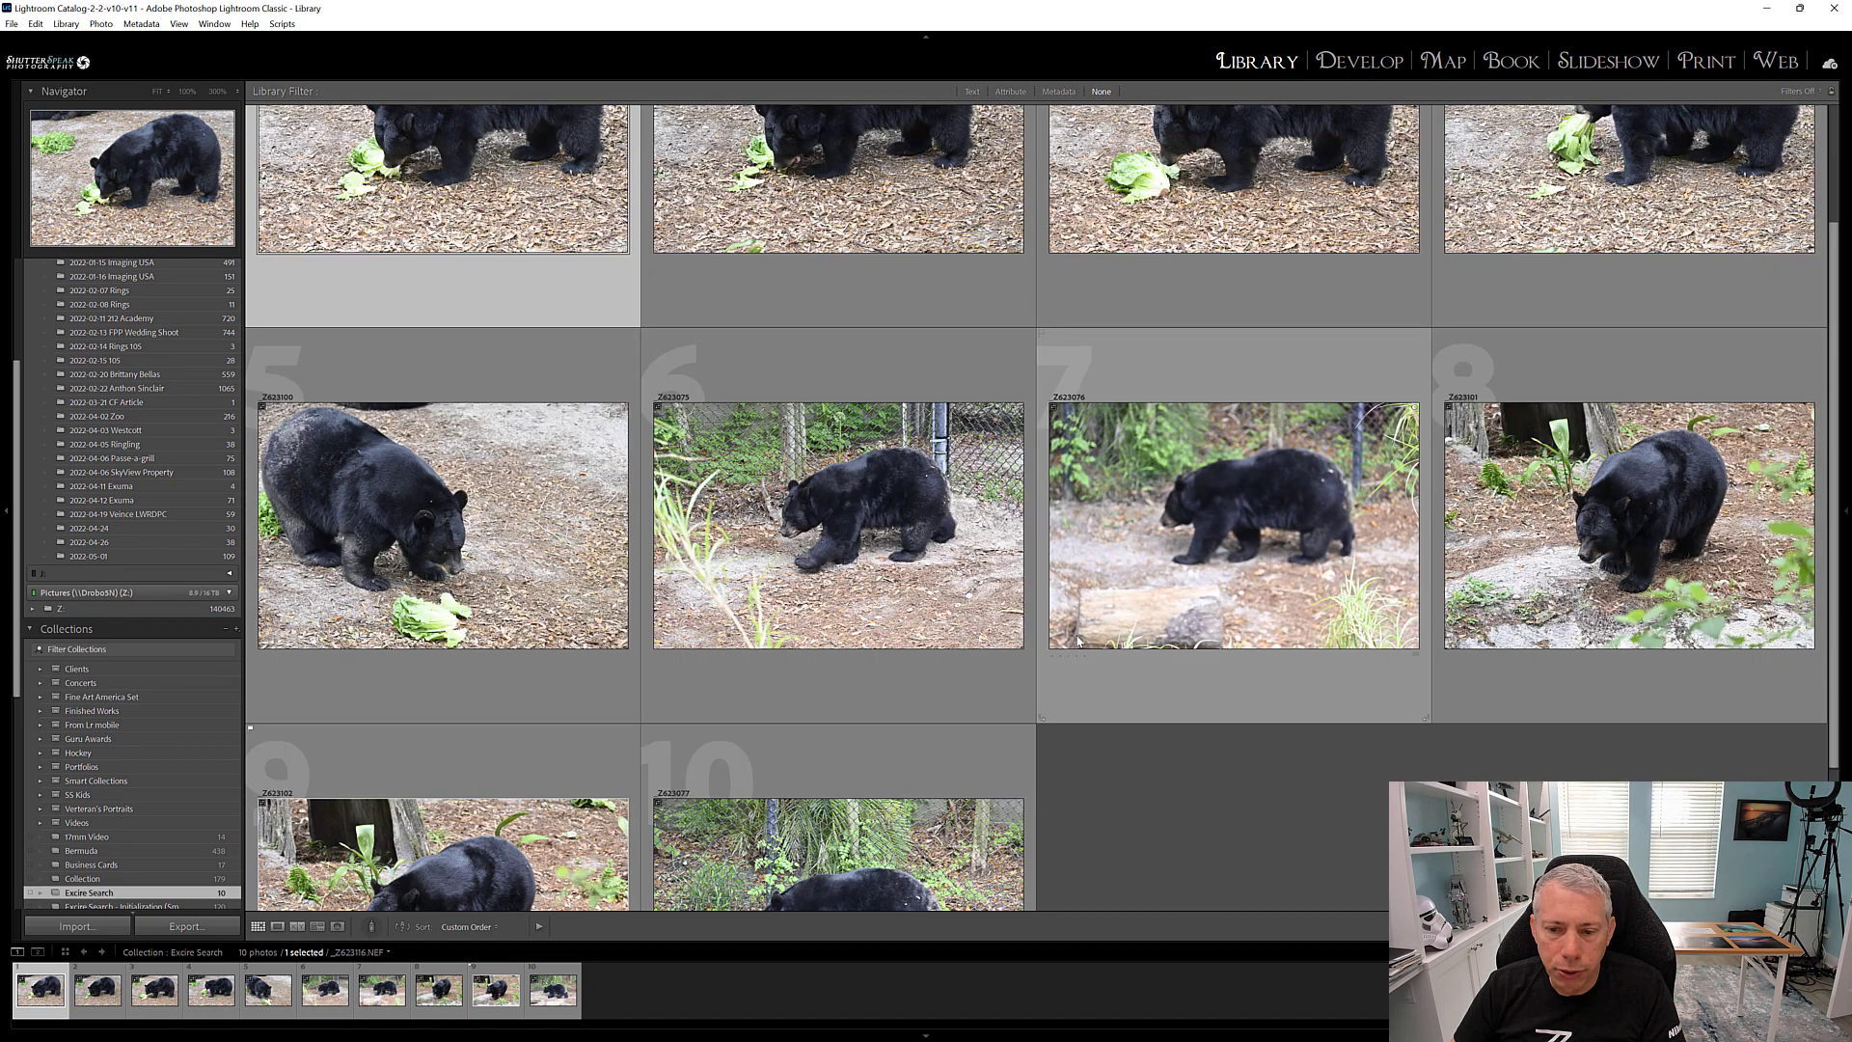
scroll(1233, 697, up, 3)
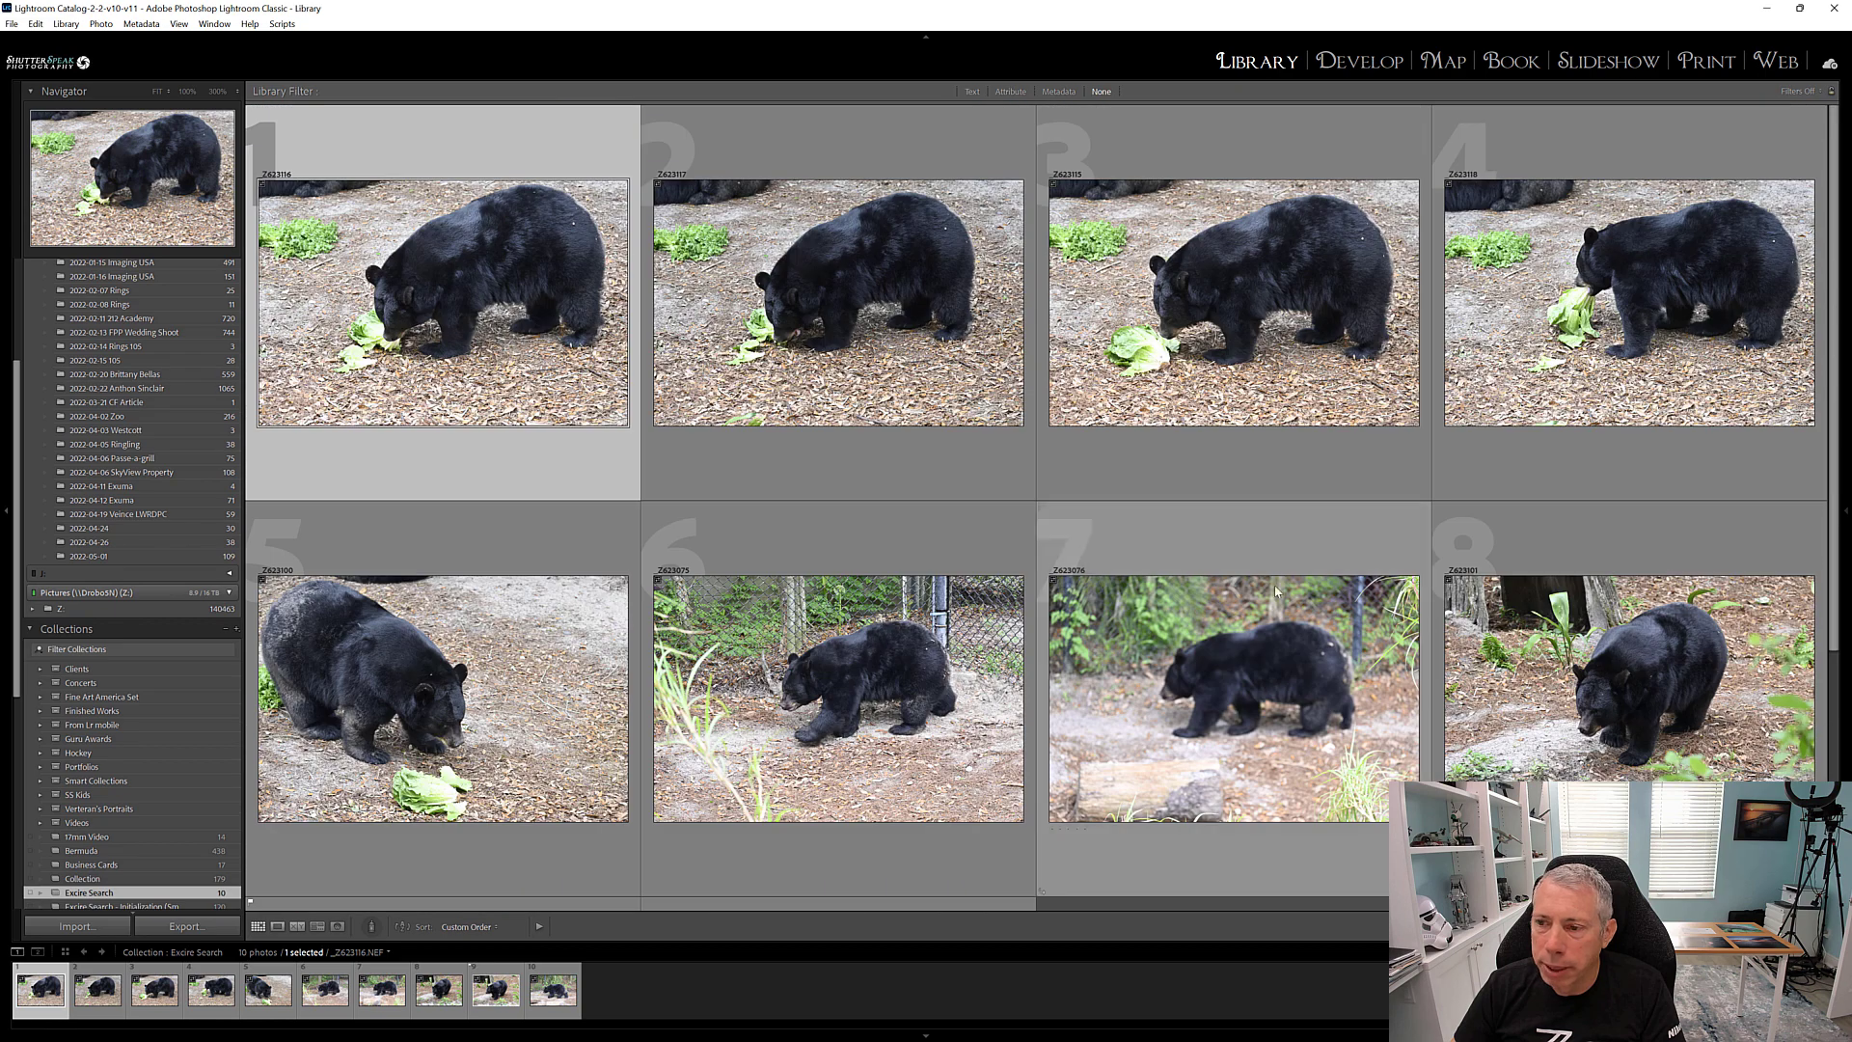
scroll(1255, 619, down, 3)
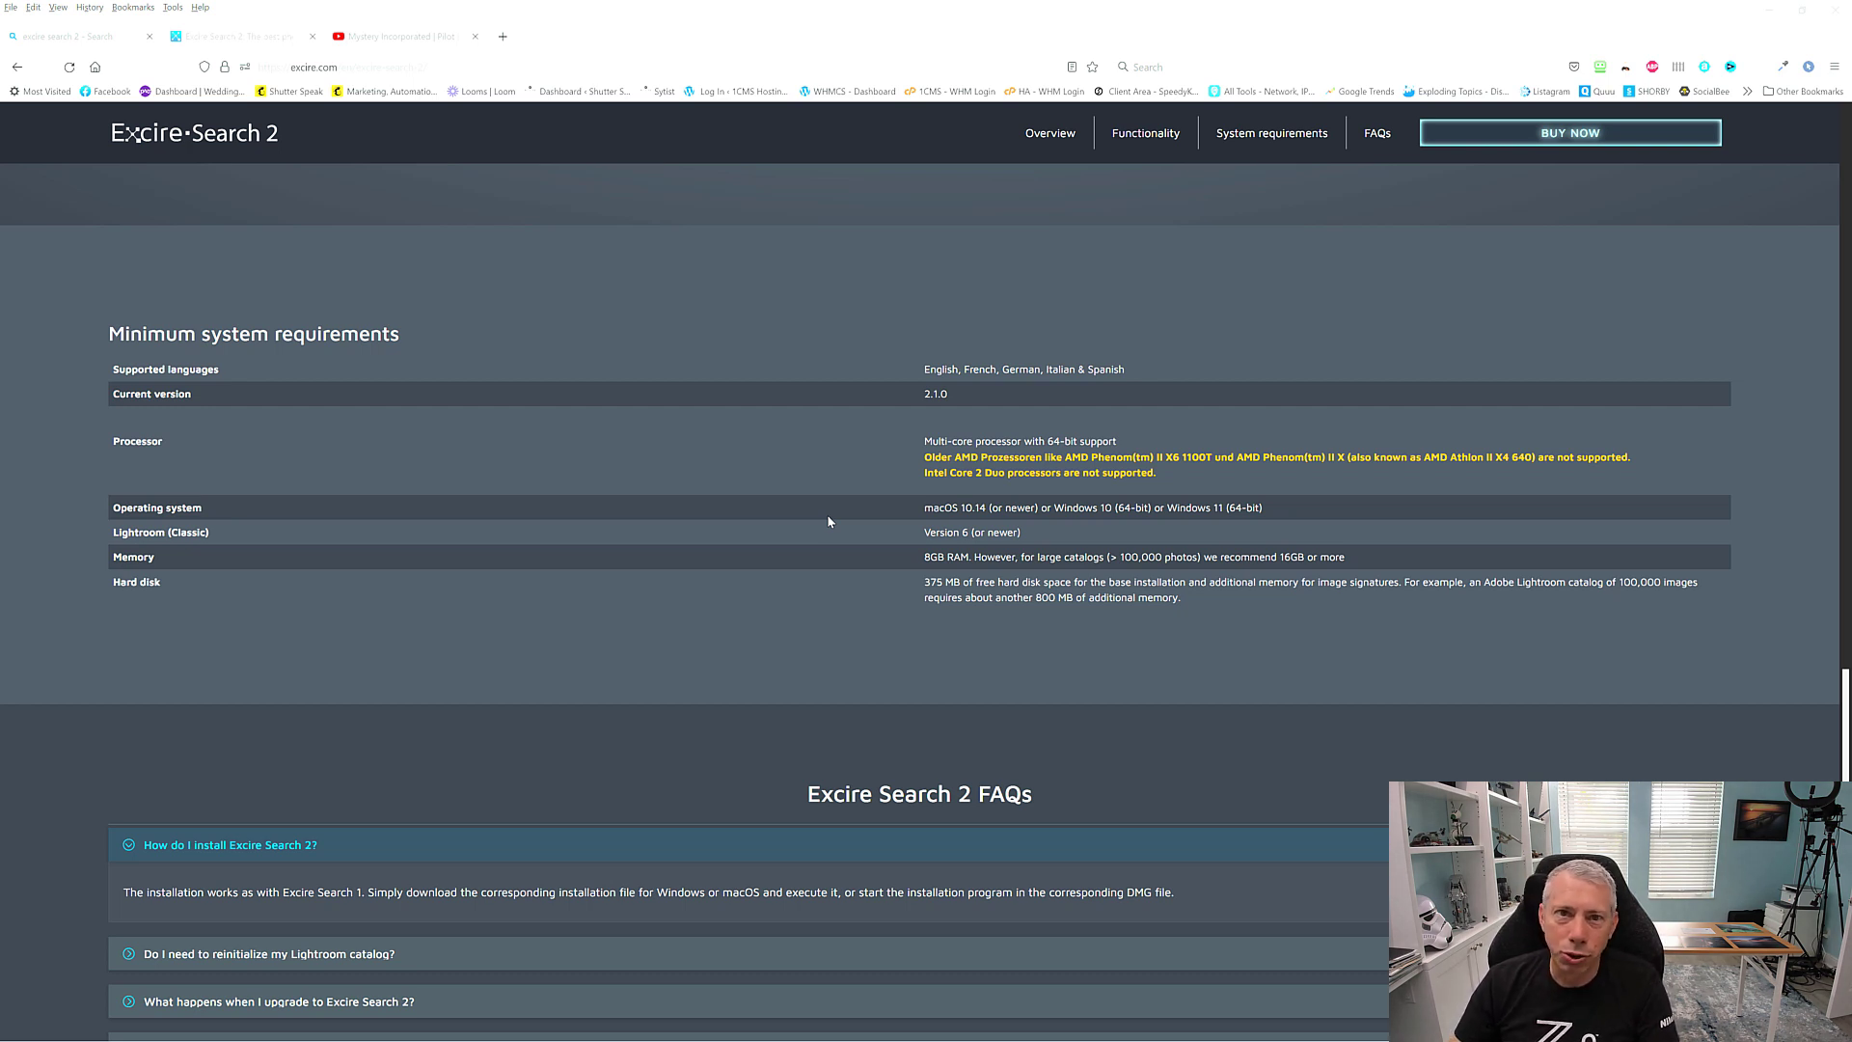
Open the Excire Search 2 BUY NOW shop page showing $69.00 macOS and Windows versions.
scroll(766, 536, down, 3)
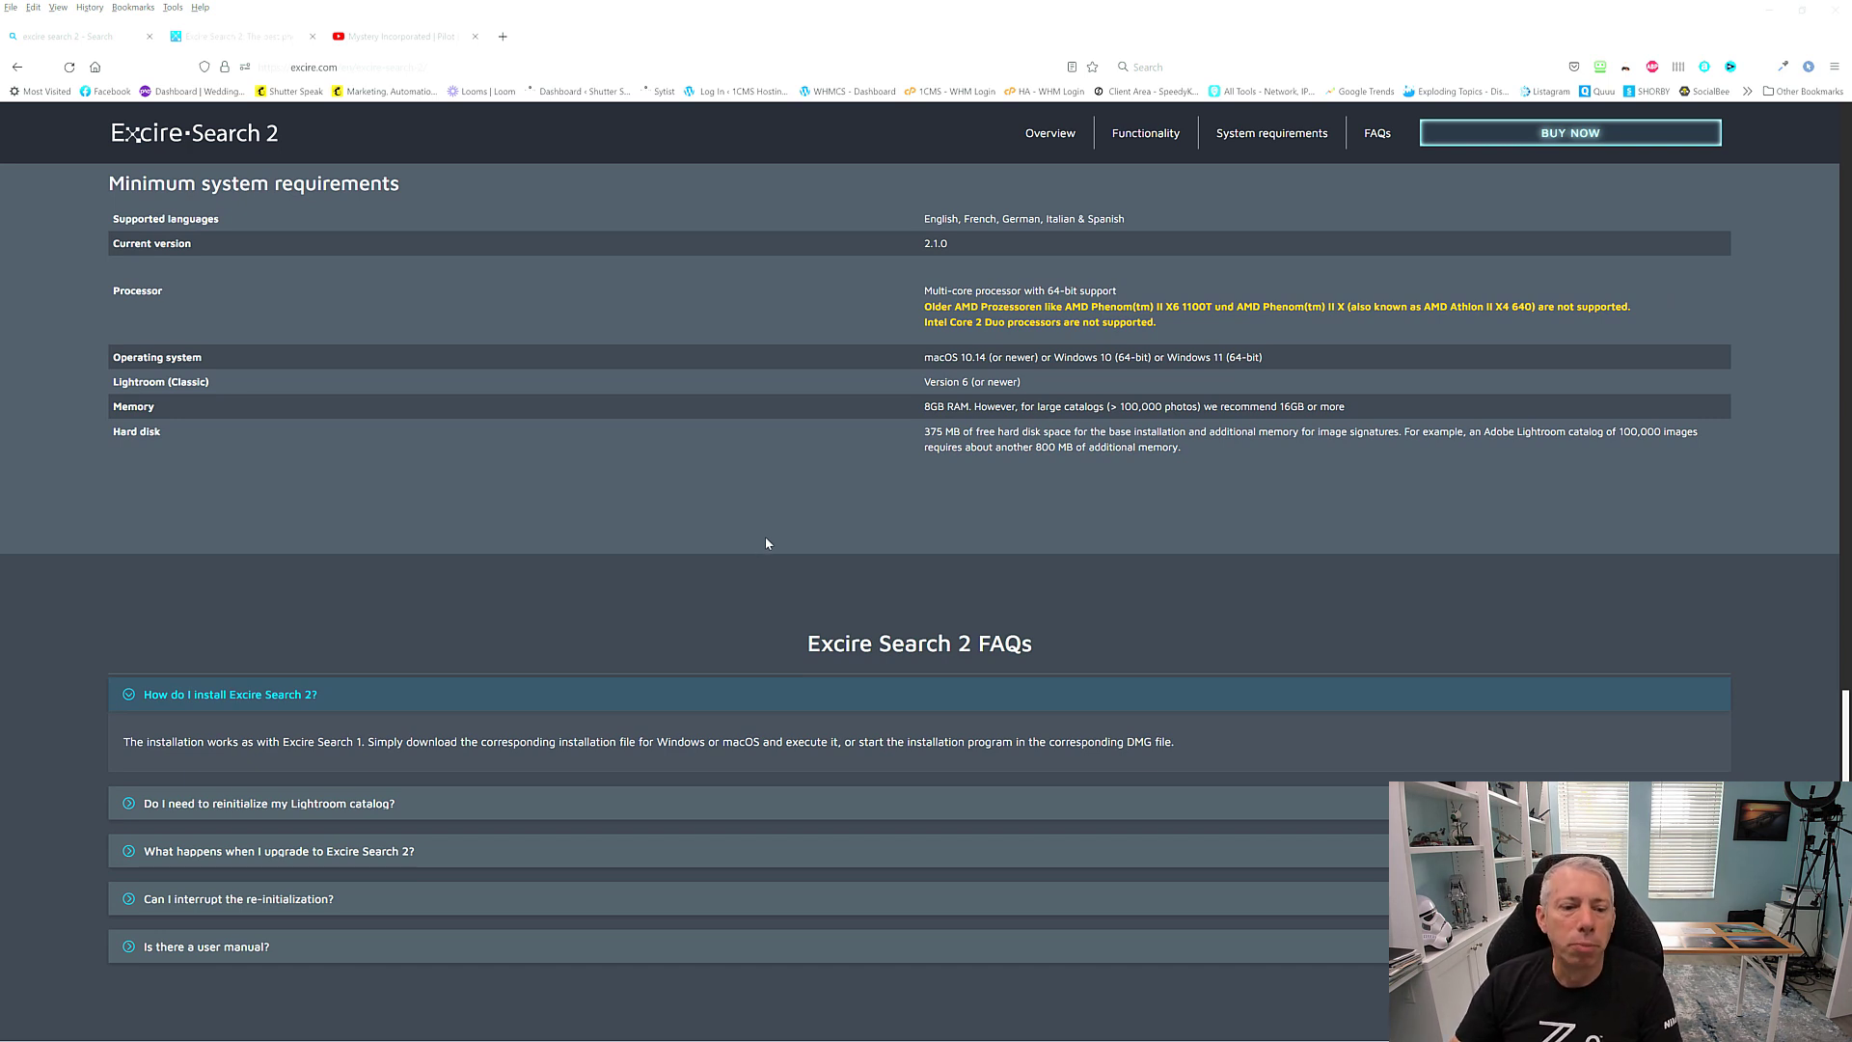
scroll(766, 540, up, 4)
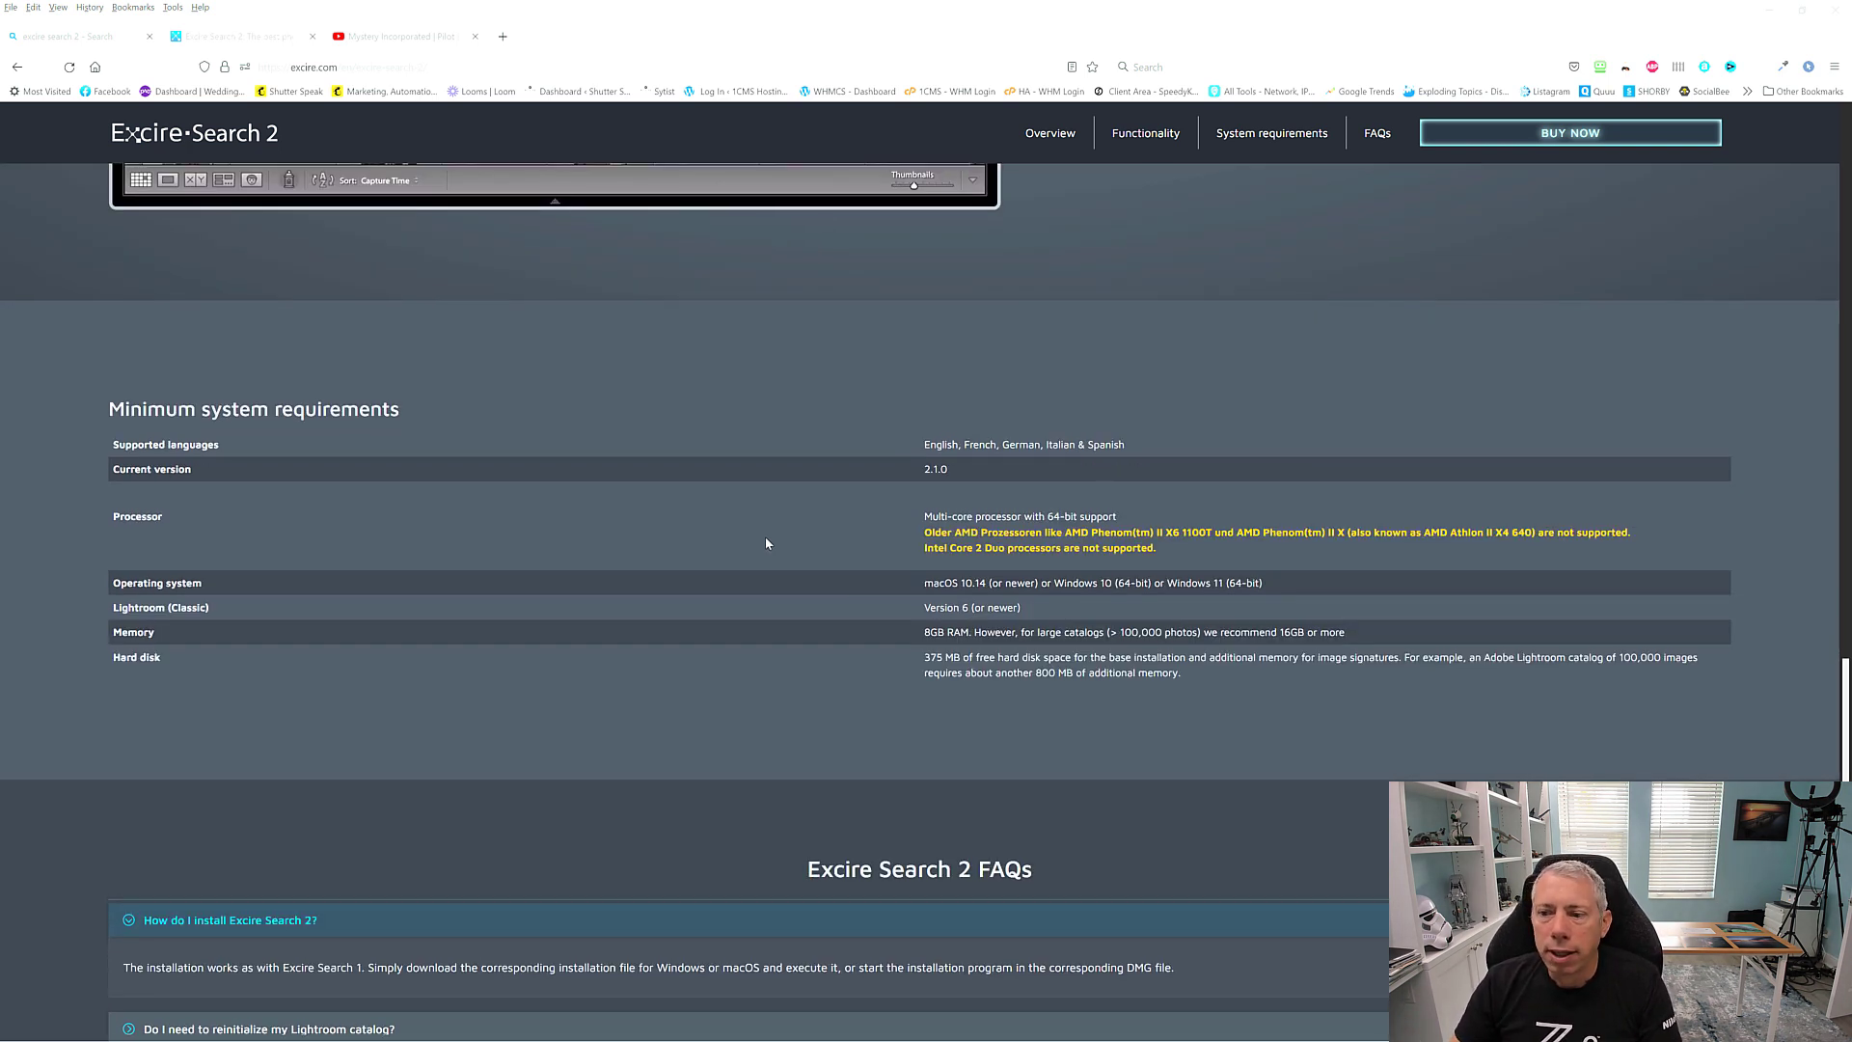
scroll(771, 545, up, 3)
click(1571, 133)
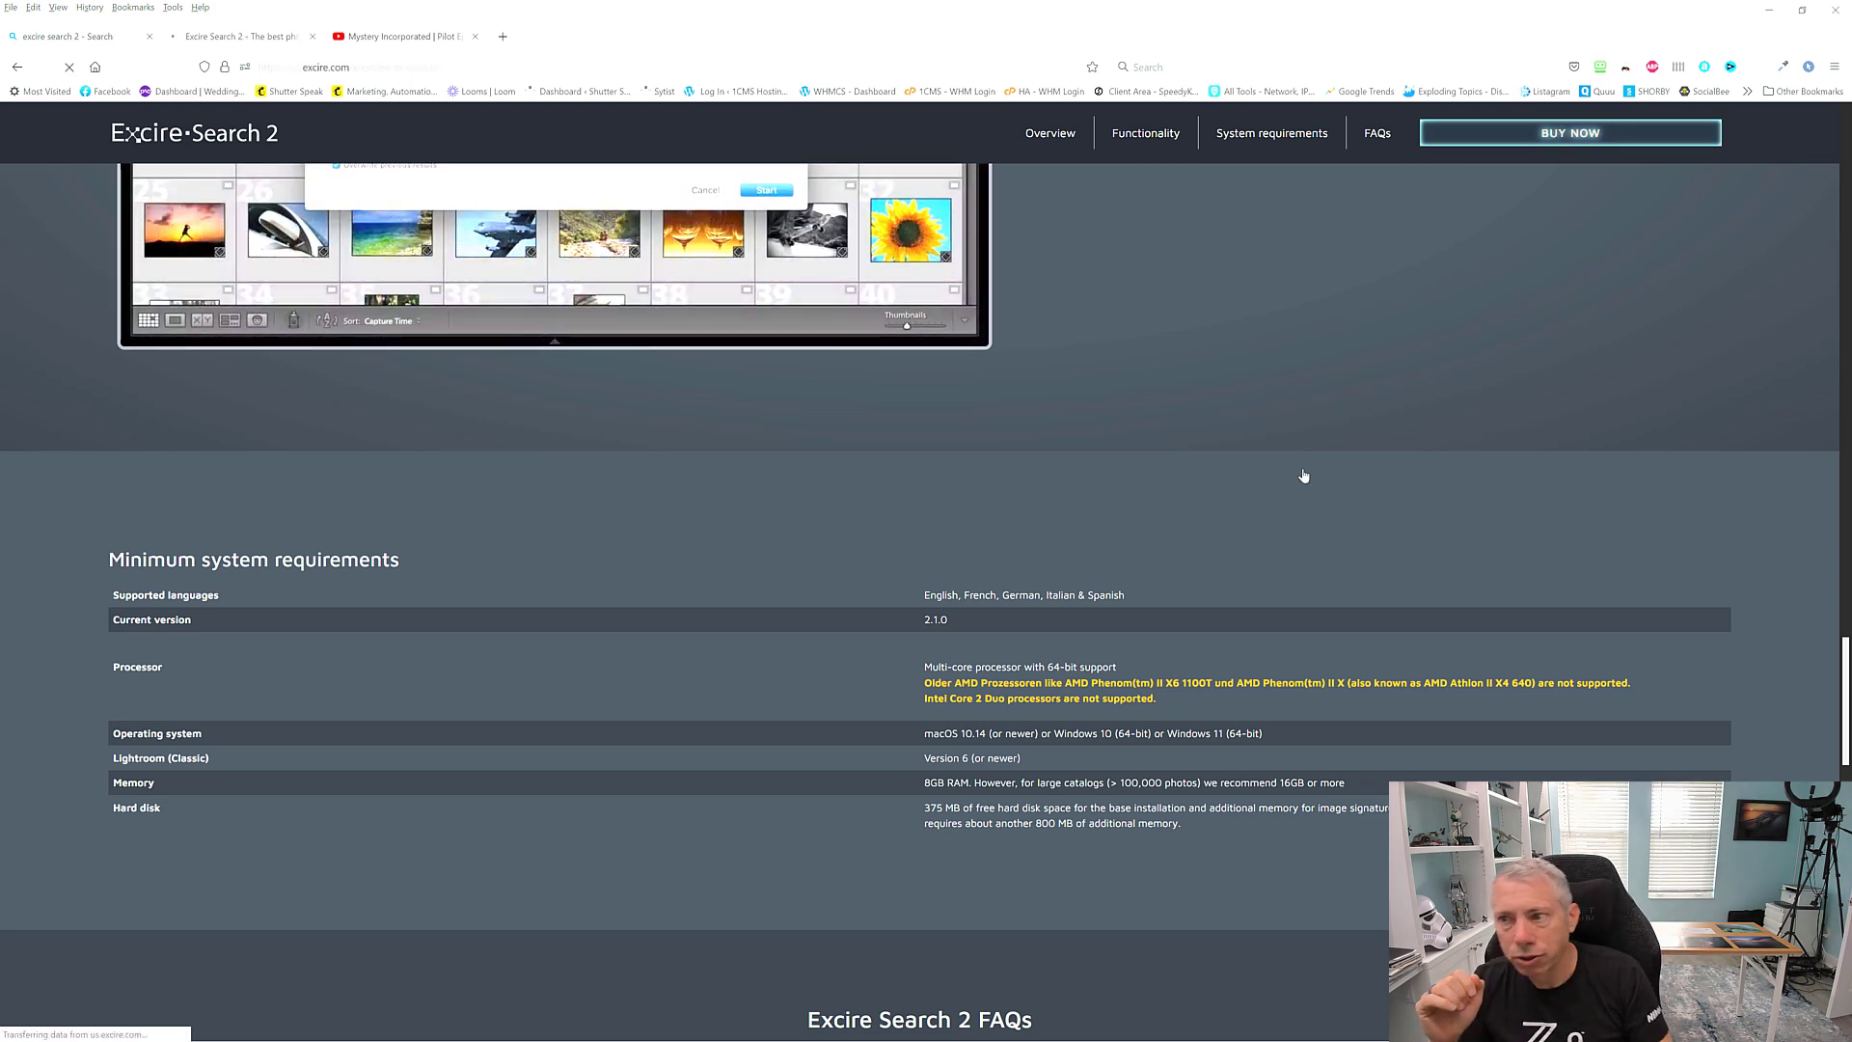
scroll(1136, 580, down, 2)
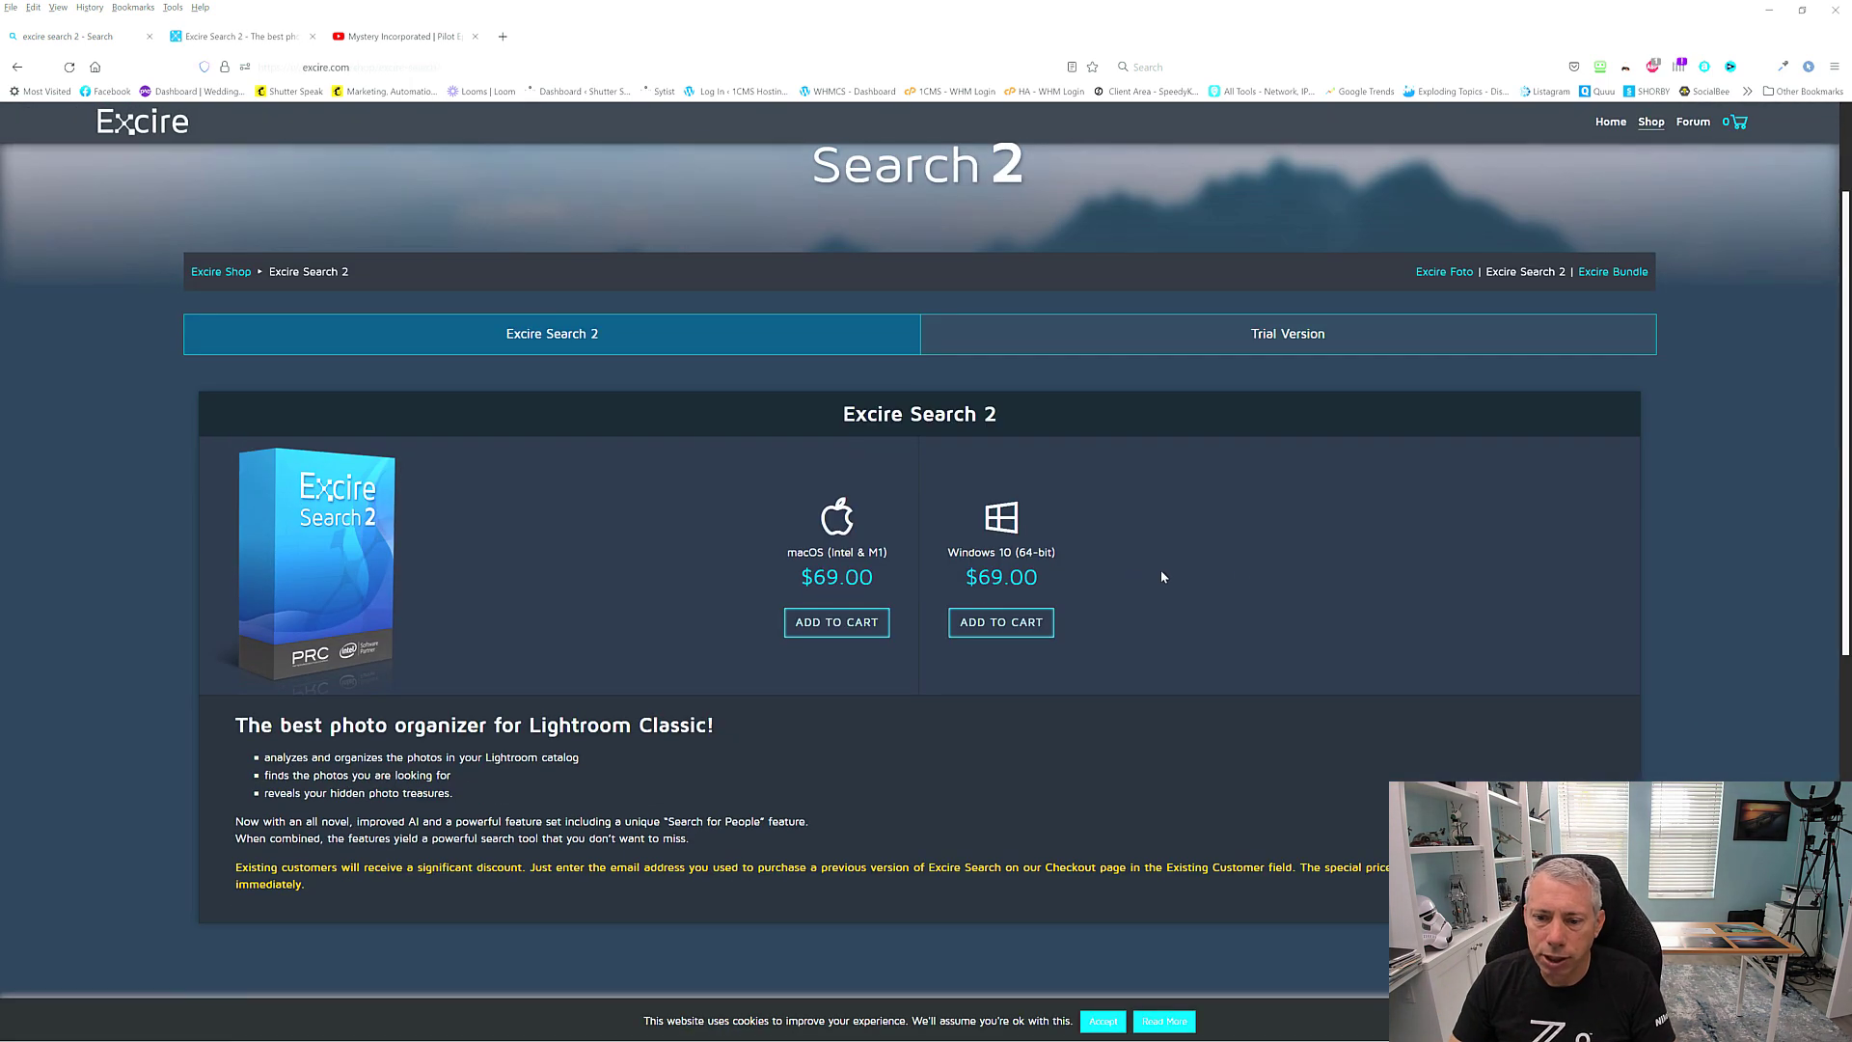